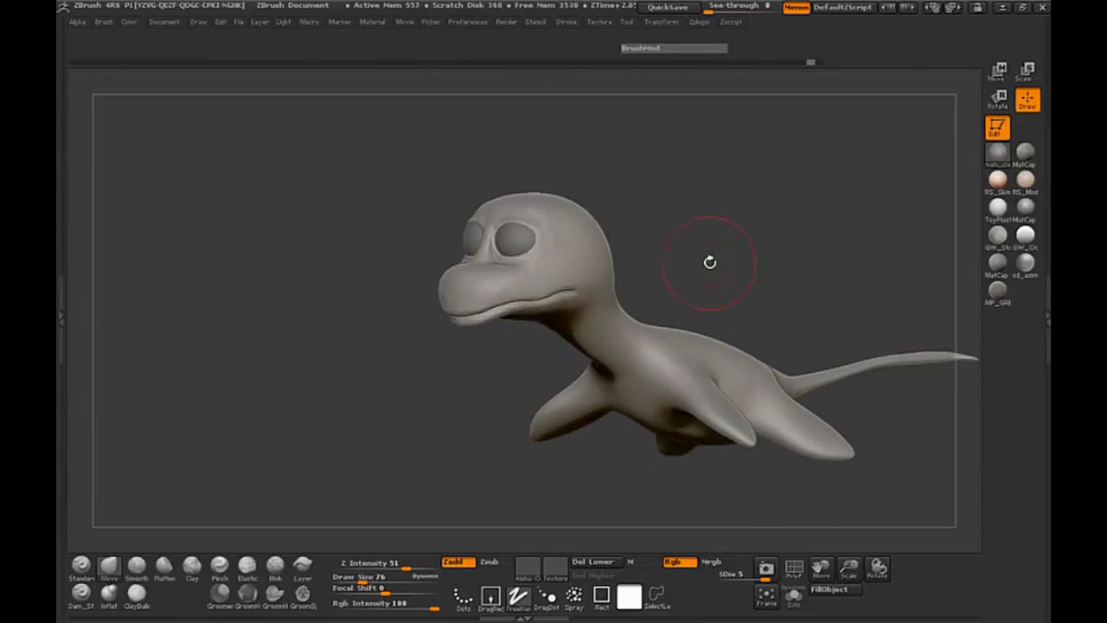
Load the DisplaceCurve brush from the Curves folder of the Lightbox brush library
drag(332, 256, 352, 267)
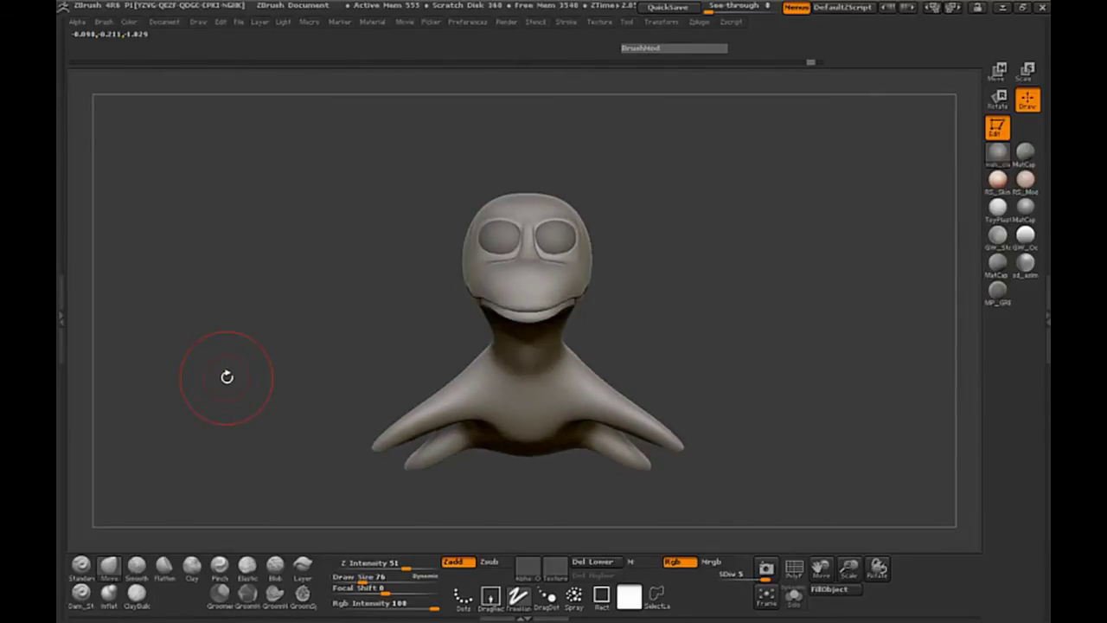
key(comma)
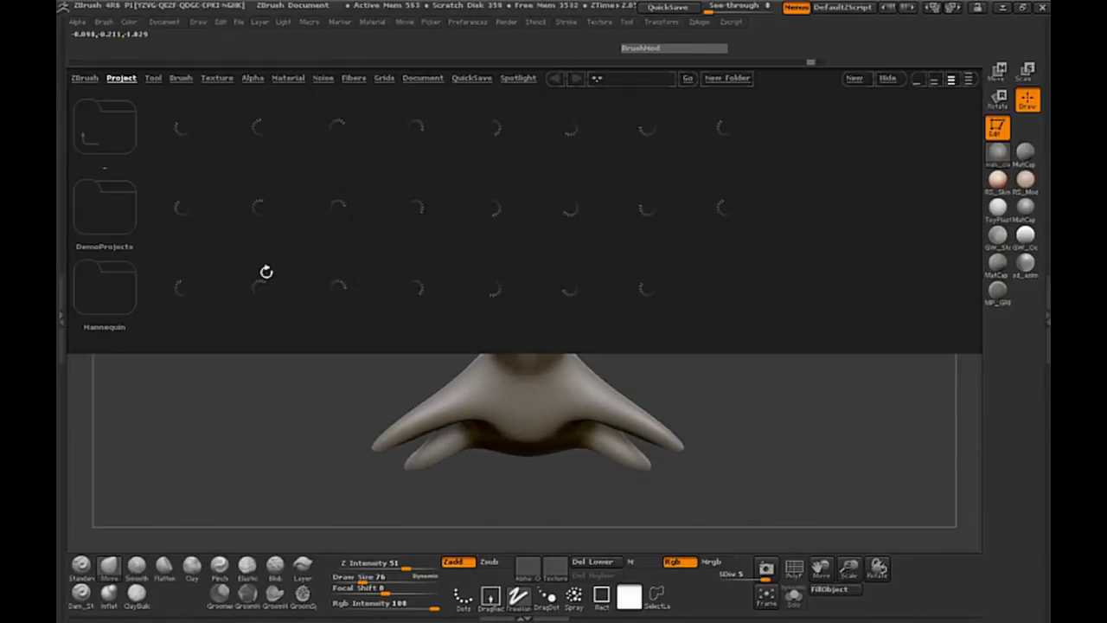
click(179, 78)
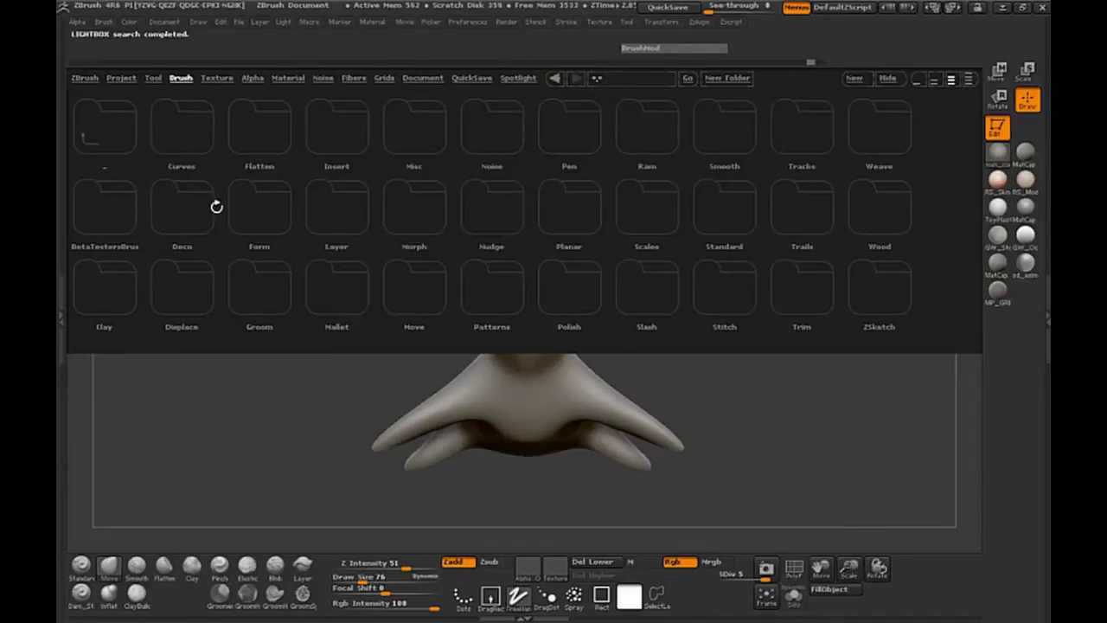
double_click(188, 136)
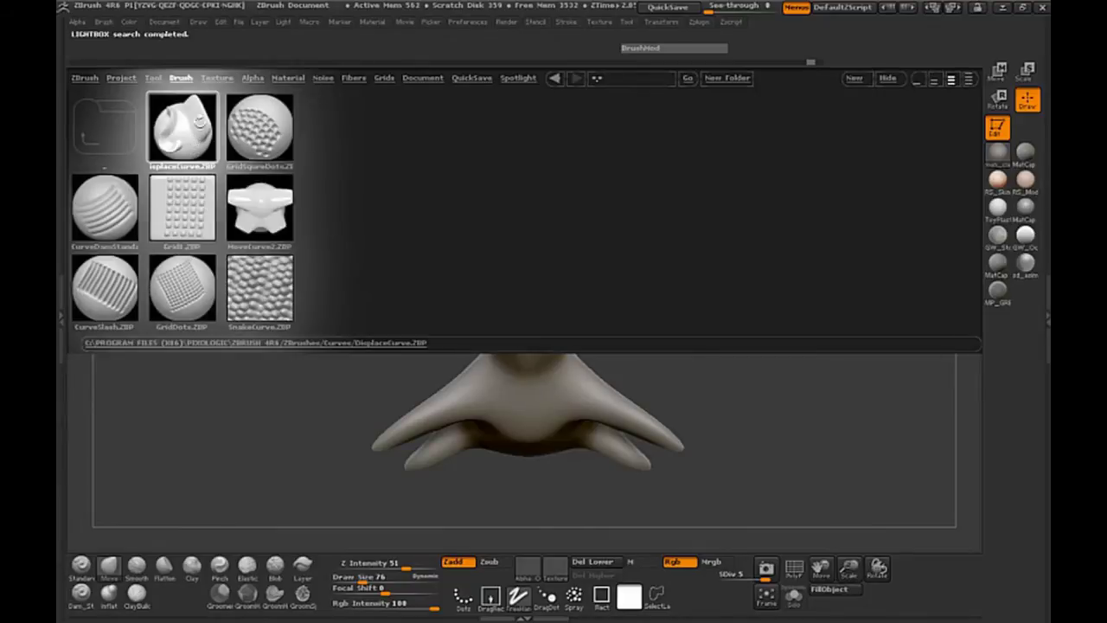
double_click(195, 125)
Set the curve brush's draw size to 40 and its stroke type to FreeHand
mouse_move(344, 232)
mouse_down()
mouse_move(311, 276)
mouse_move(339, 286)
mouse_move(312, 312)
mouse_up()
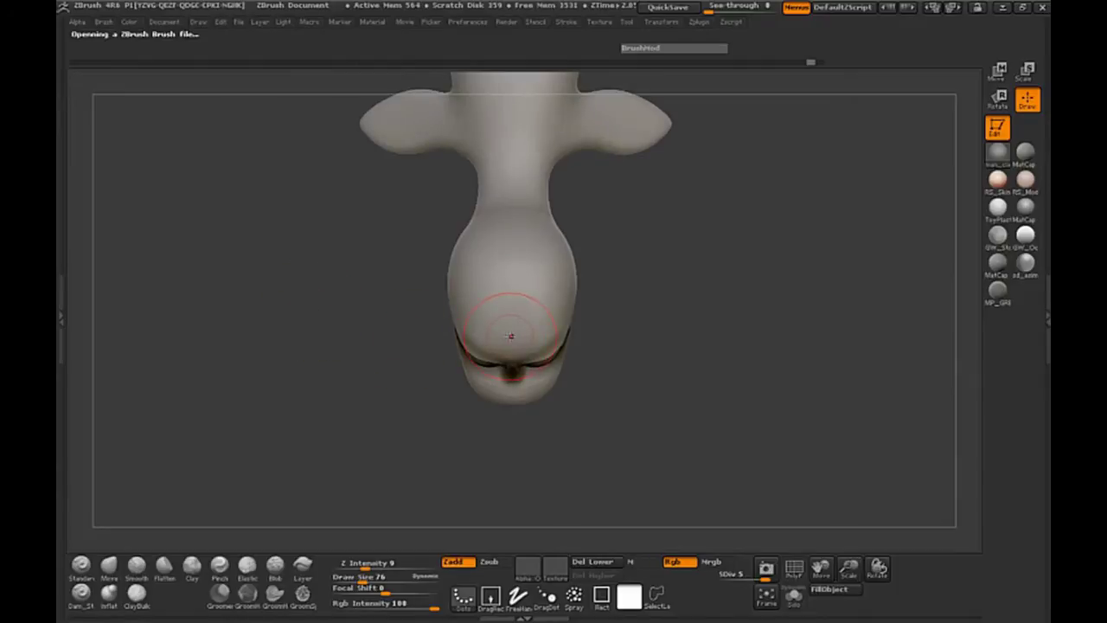
key(space)
drag(511, 335, 503, 335)
drag(847, 568, 915, 570)
click(519, 597)
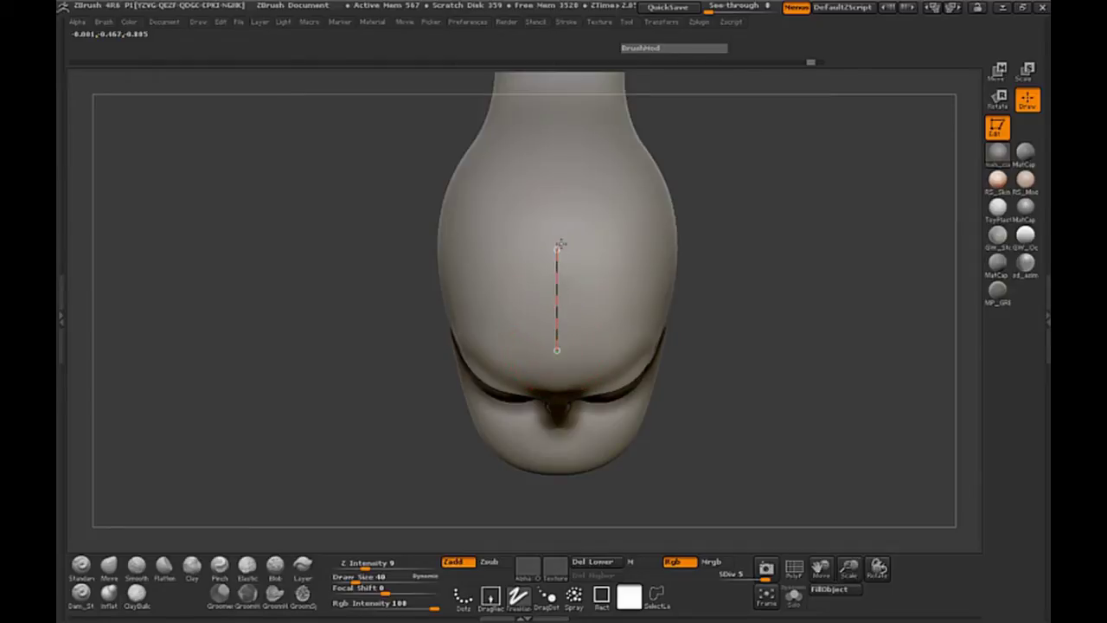
Raise a large spike from a lengthwise curve along the centre line of the top of the head
key(bracketright)
drag(558, 275, 557, 286)
drag(712, 323, 787, 296)
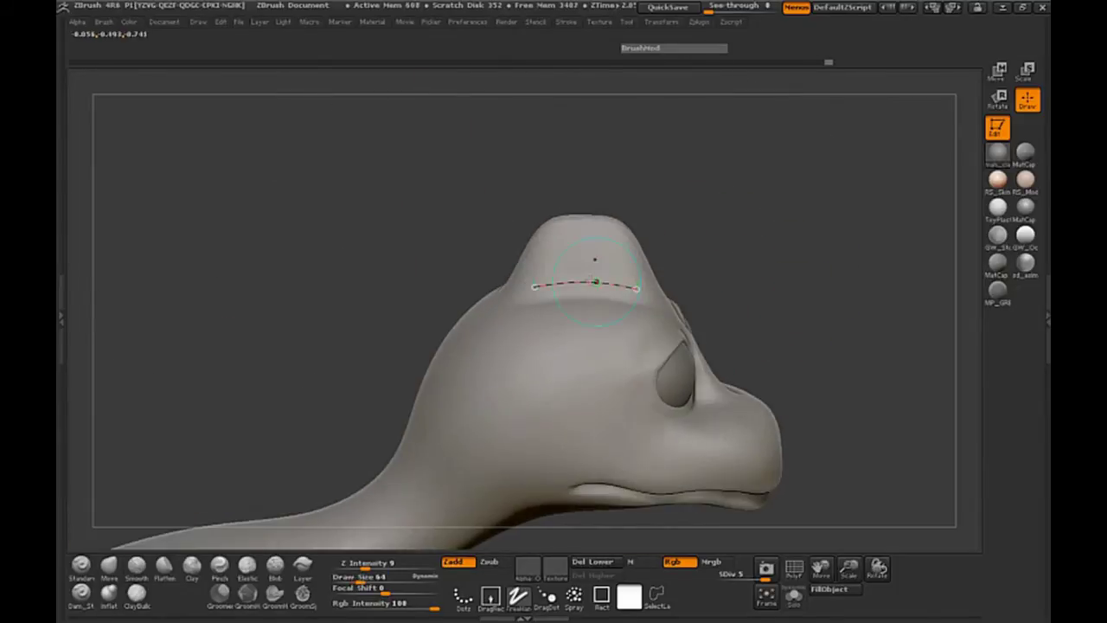
mouse_move(369, 275)
mouse_down()
mouse_move(398, 389)
mouse_move(449, 425)
mouse_move(580, 451)
mouse_move(606, 294)
mouse_up()
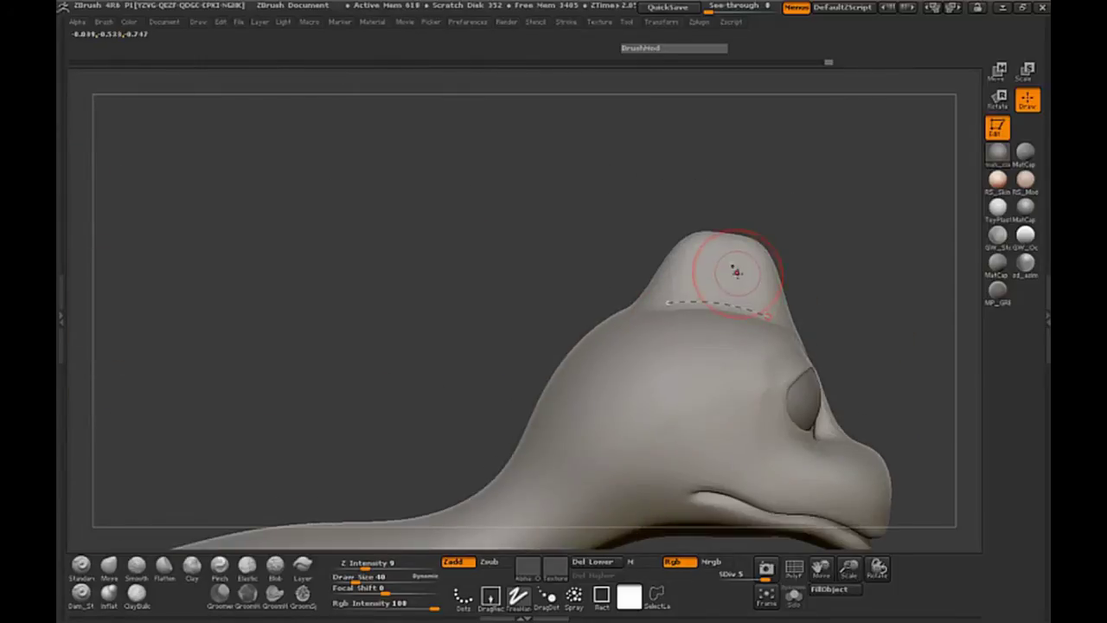
drag(820, 275, 806, 276)
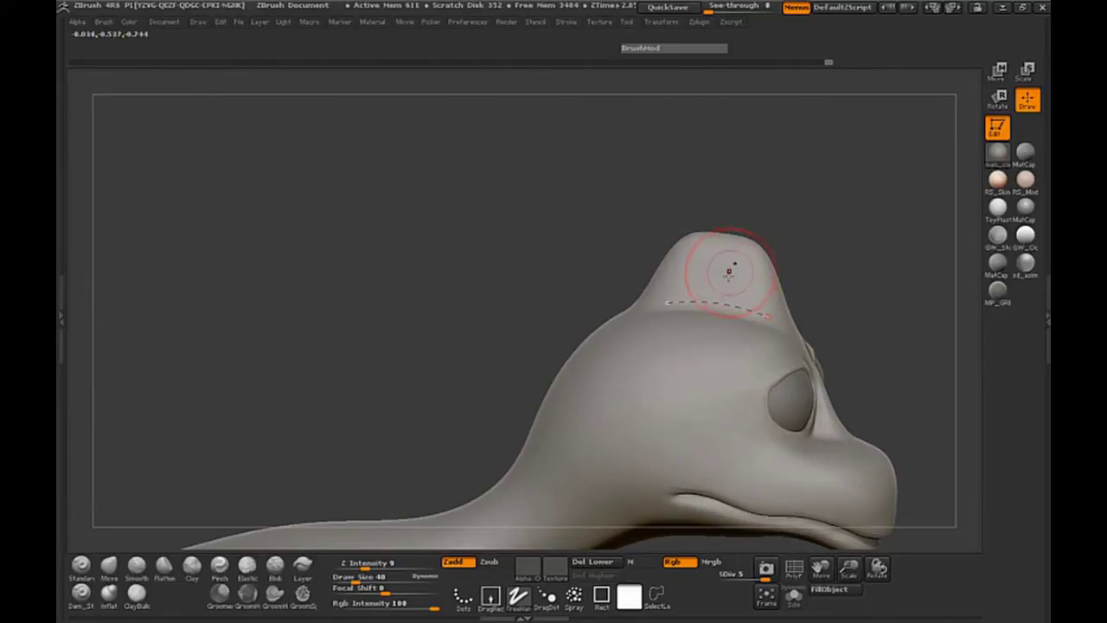
drag(516, 245, 644, 288)
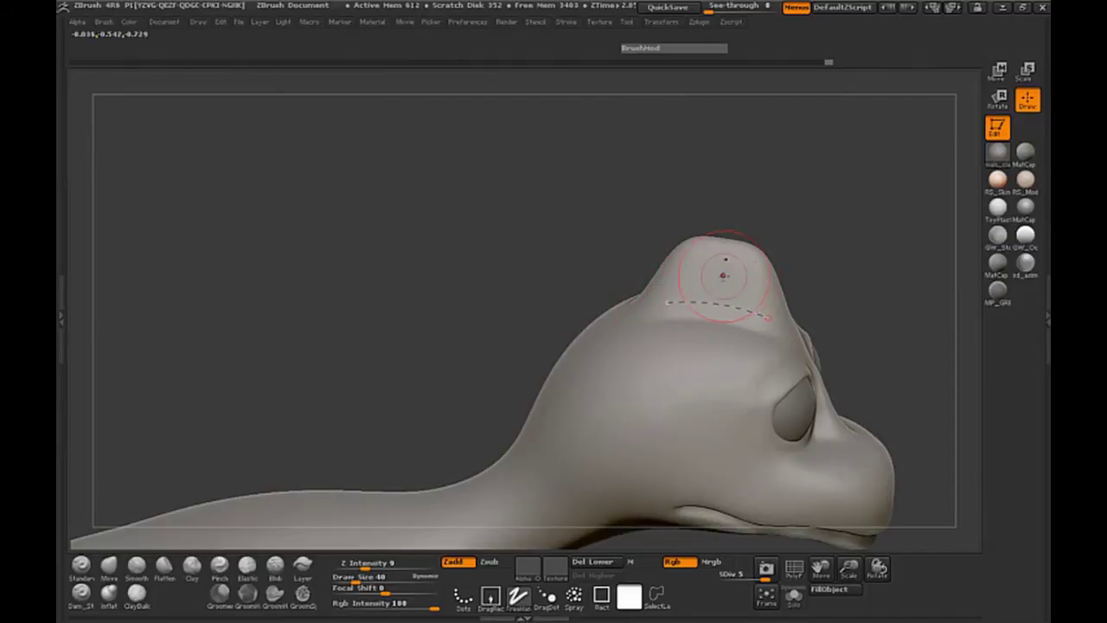
mouse_move(482, 239)
mouse_down()
mouse_move(508, 440)
mouse_move(593, 445)
mouse_move(601, 429)
mouse_up()
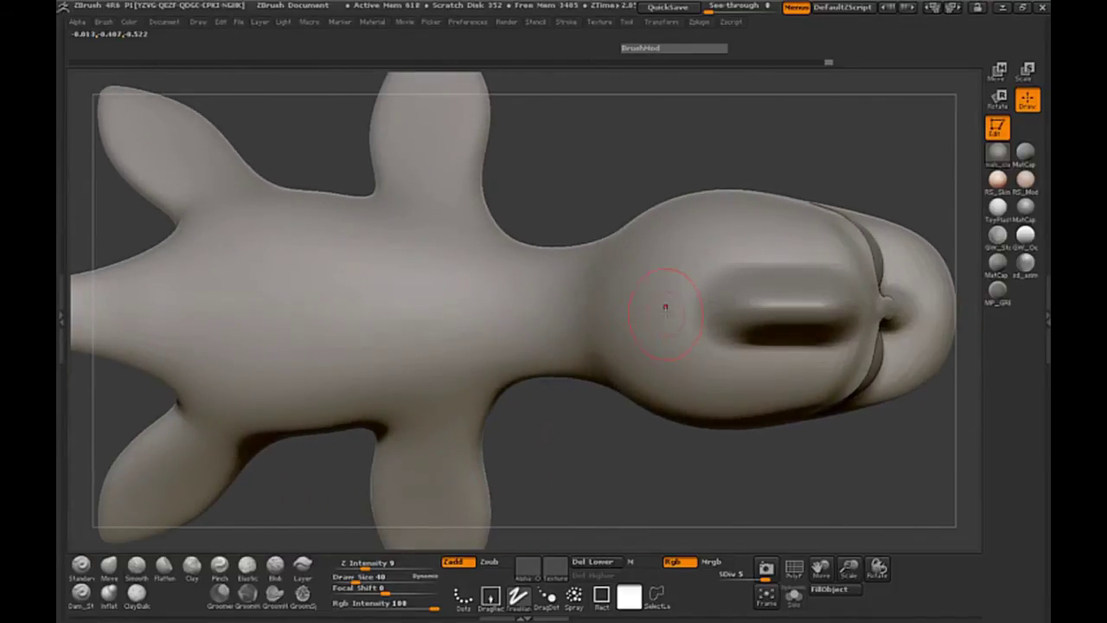
Reduce the draw size to 25 and raise a second spike at the back of the head
key(space)
drag(672, 306, 663, 307)
drag(582, 181, 583, 187)
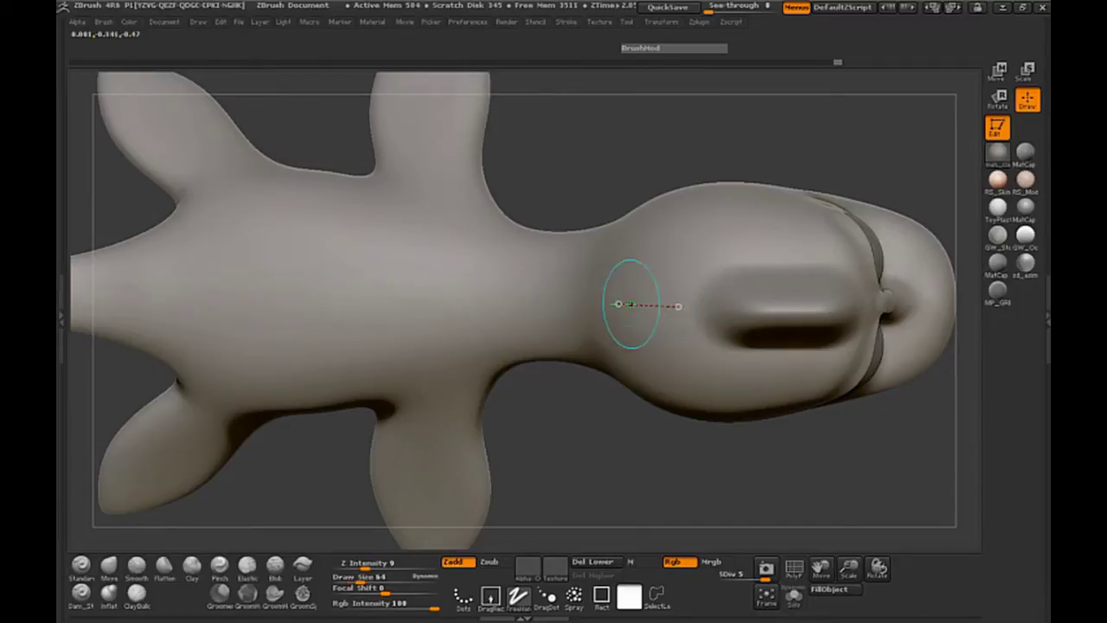
drag(626, 304, 624, 305)
mouse_move(605, 457)
mouse_down()
mouse_move(538, 370)
mouse_move(467, 311)
mouse_move(507, 358)
mouse_up()
Raise a third spike from a curve along the centre line of the back of the neck
drag(847, 354, 763, 230)
alt+drag(789, 195, 784, 247)
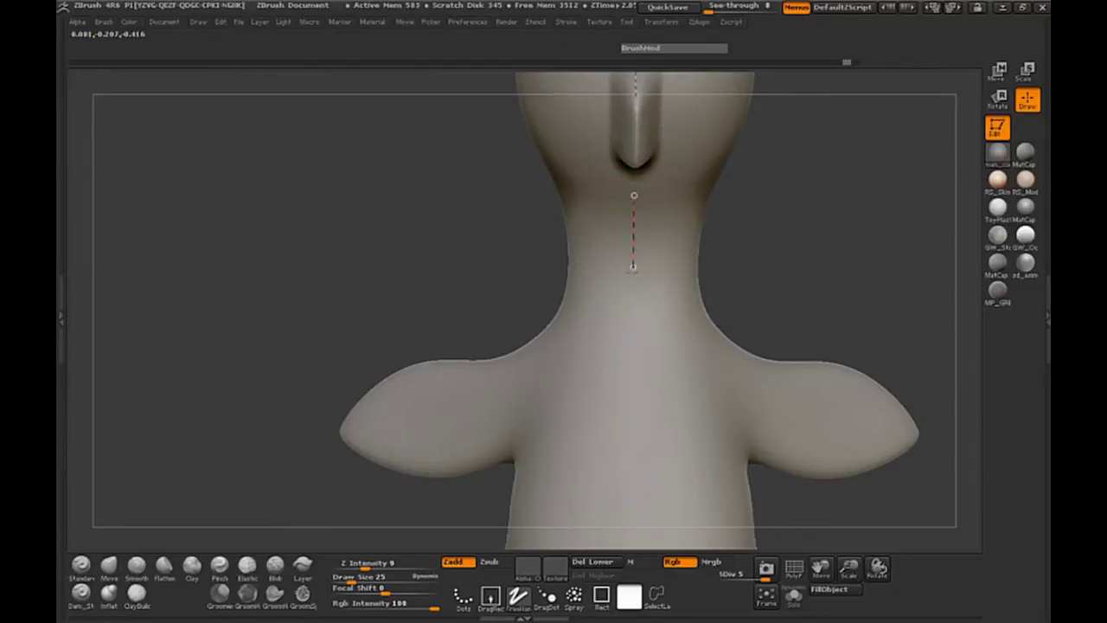
click(633, 235)
click(632, 235)
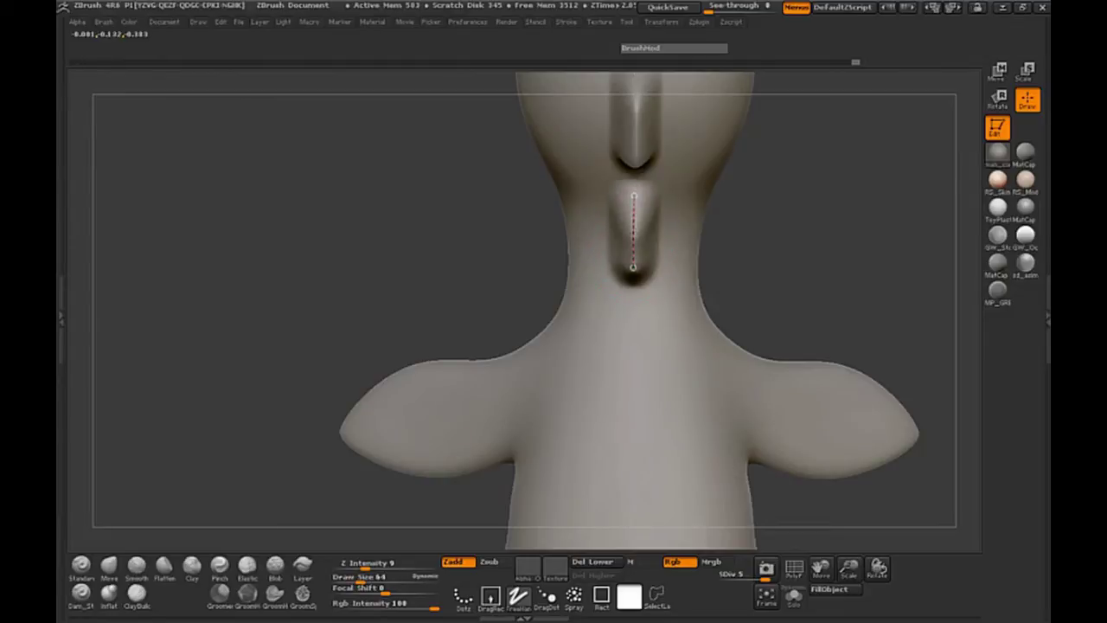
click(633, 235)
mouse_move(776, 248)
mouse_down()
mouse_move(427, 266)
mouse_move(407, 276)
mouse_move(415, 185)
mouse_move(378, 230)
mouse_move(354, 236)
mouse_up()
Raise two more spikes, evenly spaced along the centre line of the upper and middle back
mouse_move(630, 396)
alt+mouse_down()
mouse_move(433, 386)
mouse_move(496, 440)
mouse_move(442, 362)
mouse_move(434, 409)
alt+mouse_up()
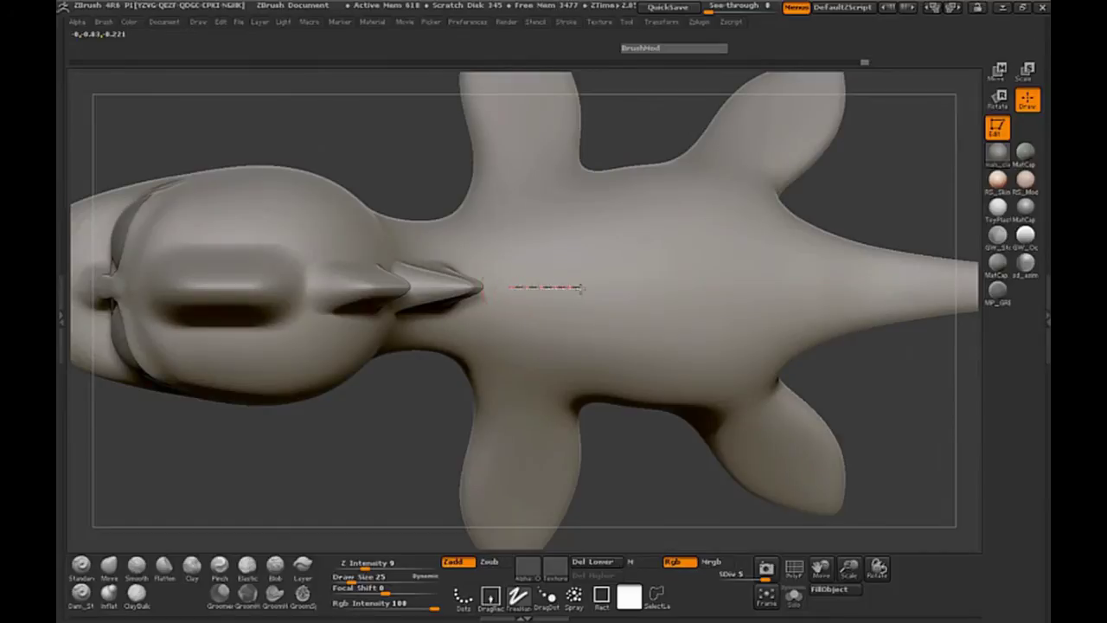
click(539, 285)
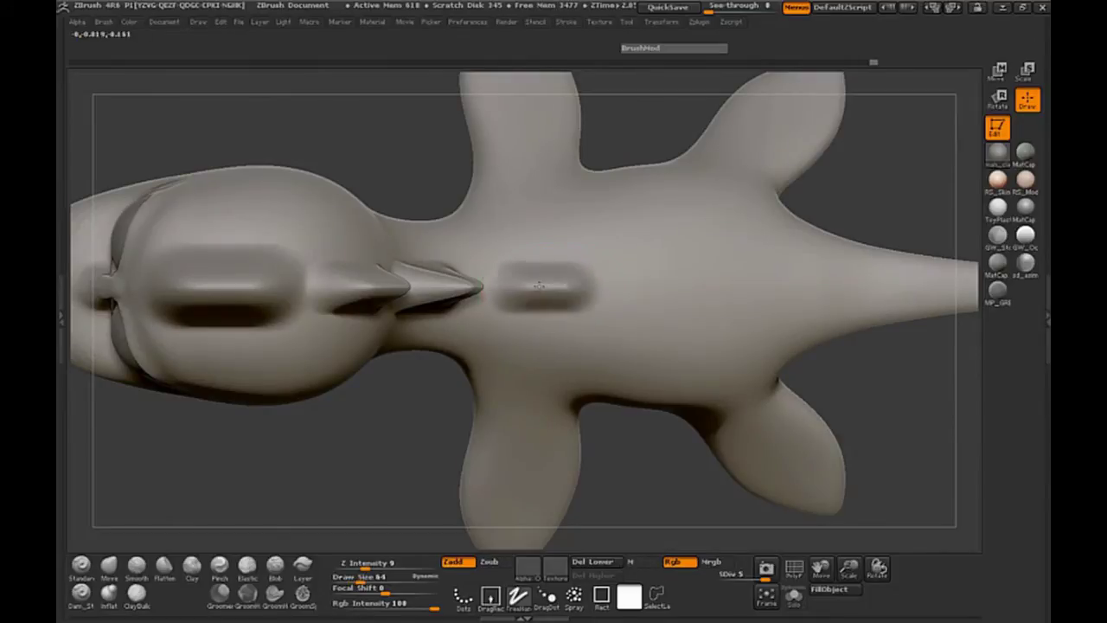
click(538, 286)
alt+drag(396, 423, 310, 430)
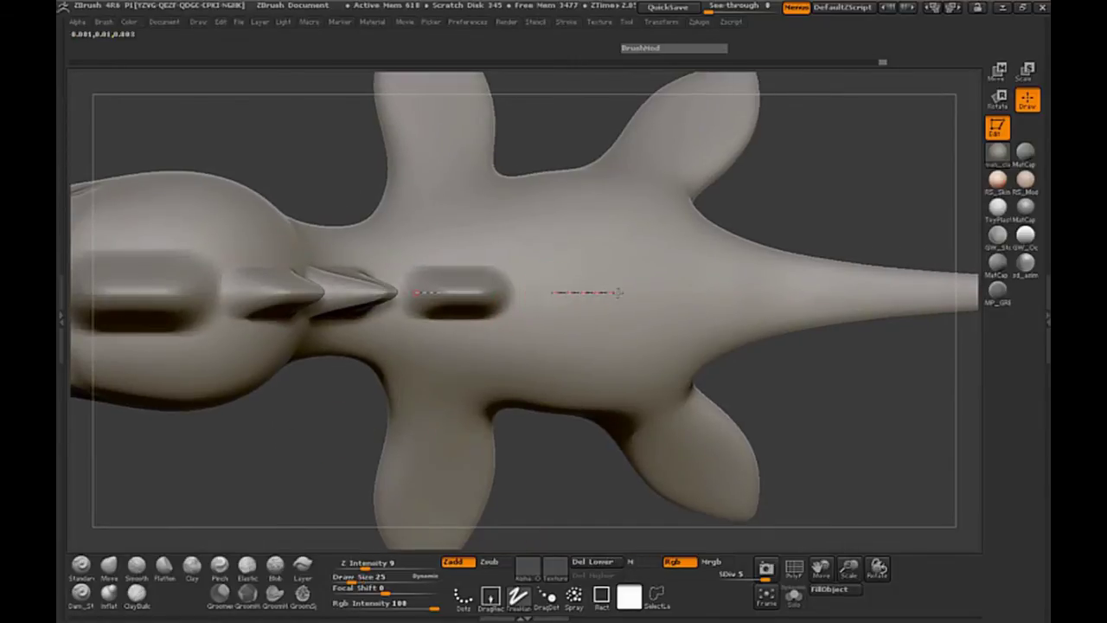
click(589, 292)
click(586, 291)
click(585, 292)
Raise another spike on the lower back just ahead of the tail, repeating the stroke to build its height
mouse_move(785, 392)
mouse_down()
mouse_move(810, 247)
mouse_move(810, 407)
mouse_move(717, 388)
mouse_move(665, 397)
mouse_up()
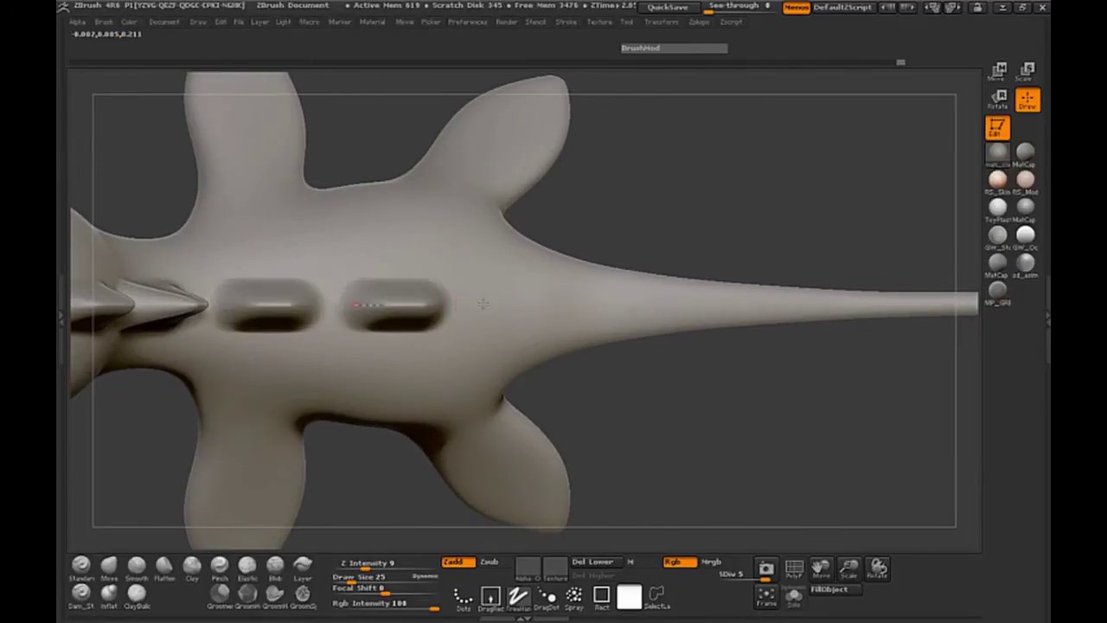
shift+drag(554, 305, 518, 304)
key(1)
key(1)
key(1)
key(1)
drag(576, 361, 632, 259)
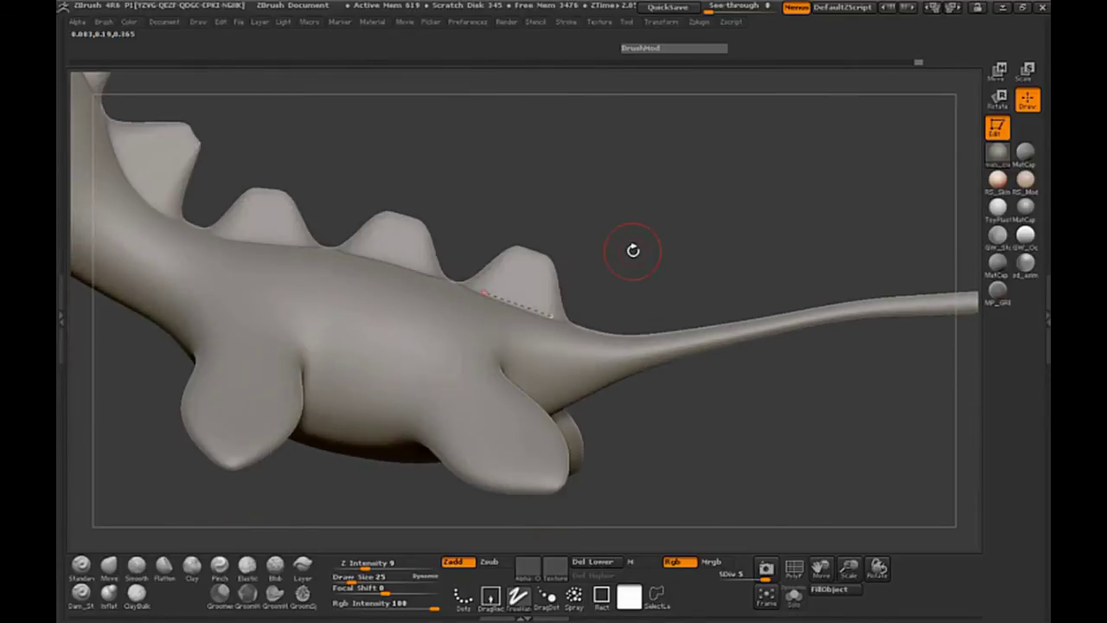
alt+drag(474, 162, 673, 271)
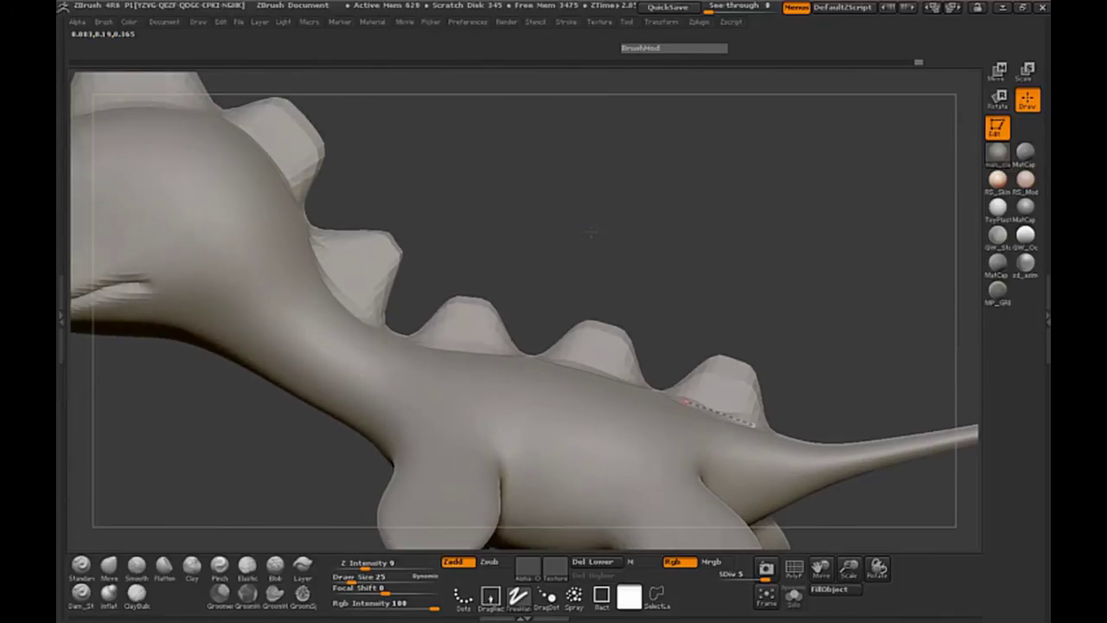
Raise a smaller spike on the root of the tail, in line with the back spikes
drag(630, 206, 644, 322)
alt+drag(843, 324, 607, 262)
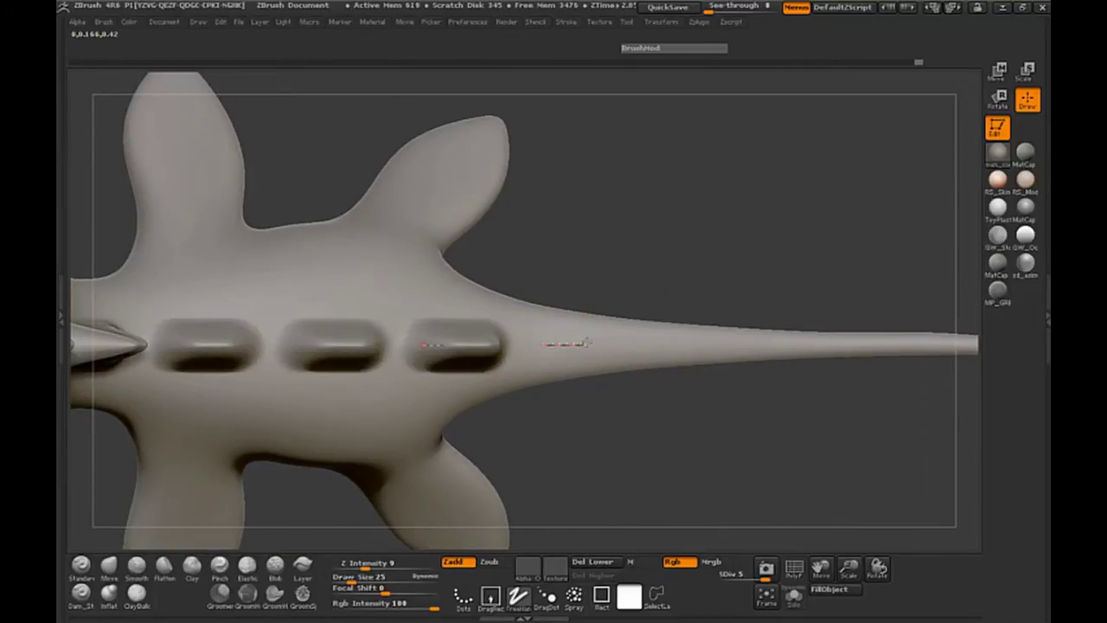
drag(536, 344, 595, 344)
mouse_move(621, 458)
mouse_down()
mouse_move(642, 271)
mouse_move(670, 345)
mouse_move(645, 422)
mouse_move(646, 403)
mouse_move(656, 405)
mouse_up()
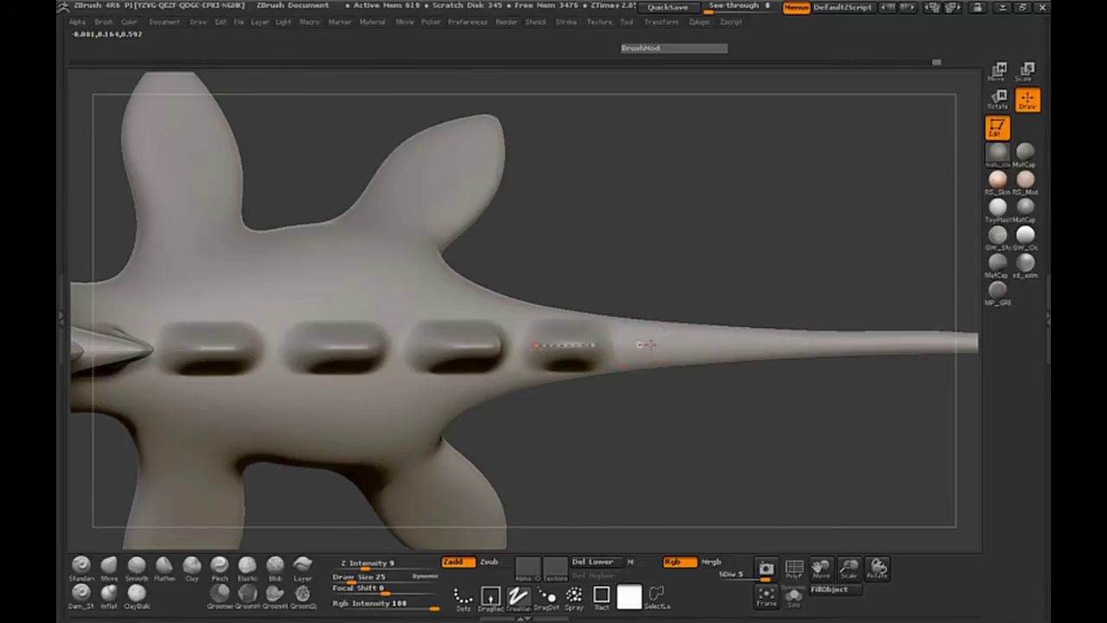
Raise a final spike further along the thin part of the tail
drag(701, 344, 699, 344)
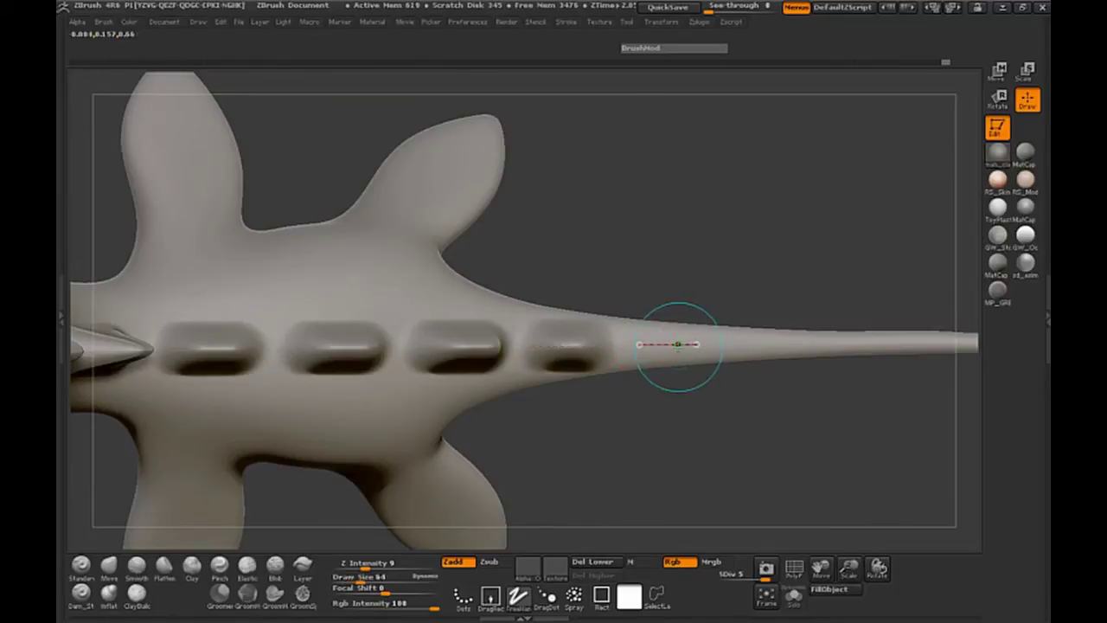
click(678, 345)
click(676, 345)
click(675, 345)
drag(672, 392, 666, 178)
drag(678, 475, 686, 405)
drag(673, 273, 681, 407)
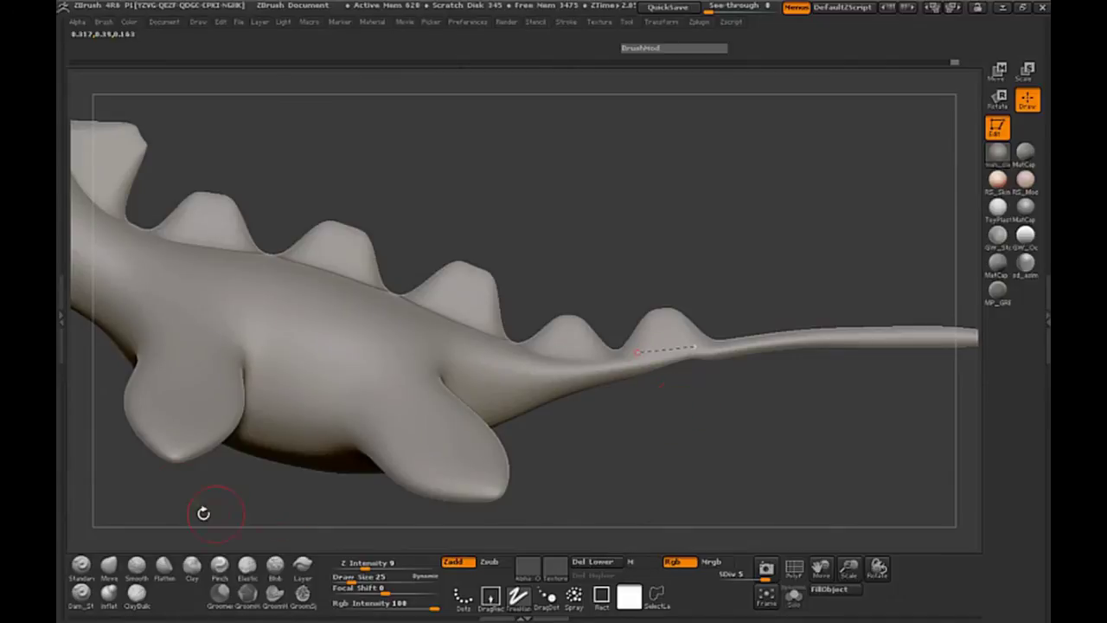
Thicken the tail beneath its spikes using the Inflate brush with Z Intensity 4
click(109, 594)
drag(694, 295, 692, 283)
mouse_move(712, 457)
mouse_down()
mouse_move(660, 345)
mouse_move(655, 366)
mouse_move(666, 355)
mouse_up()
key(ctrl+z)
drag(372, 564, 356, 564)
drag(672, 362, 672, 359)
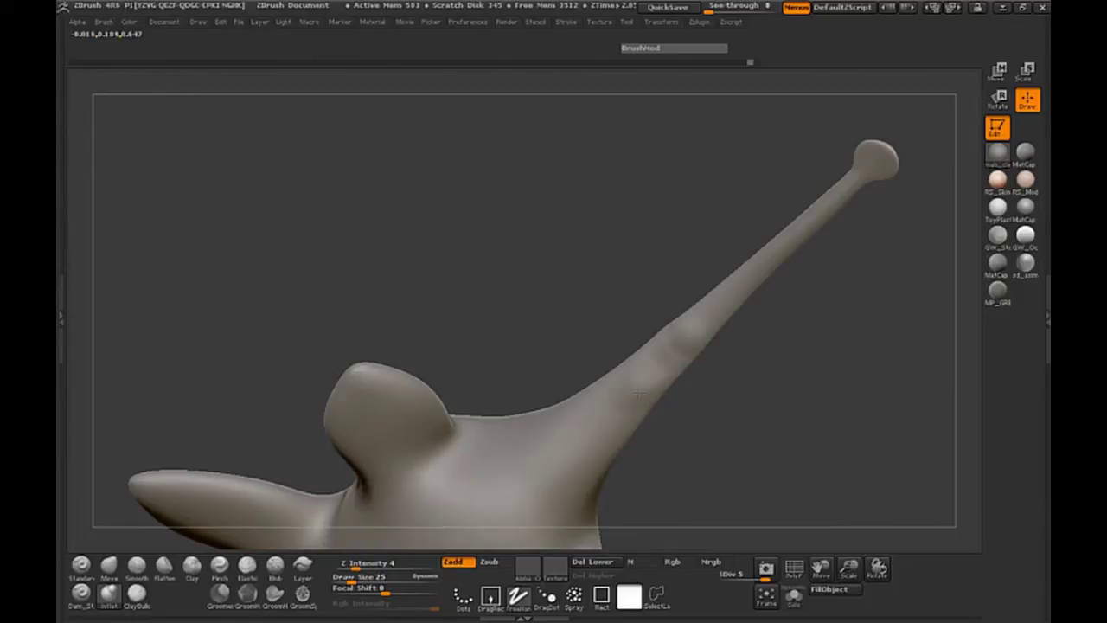
drag(727, 405, 724, 438)
Smooth the underside of the tail beneath the spikes, raising the Smooth brush's Z Intensity to 55
shift+drag(629, 390, 672, 340)
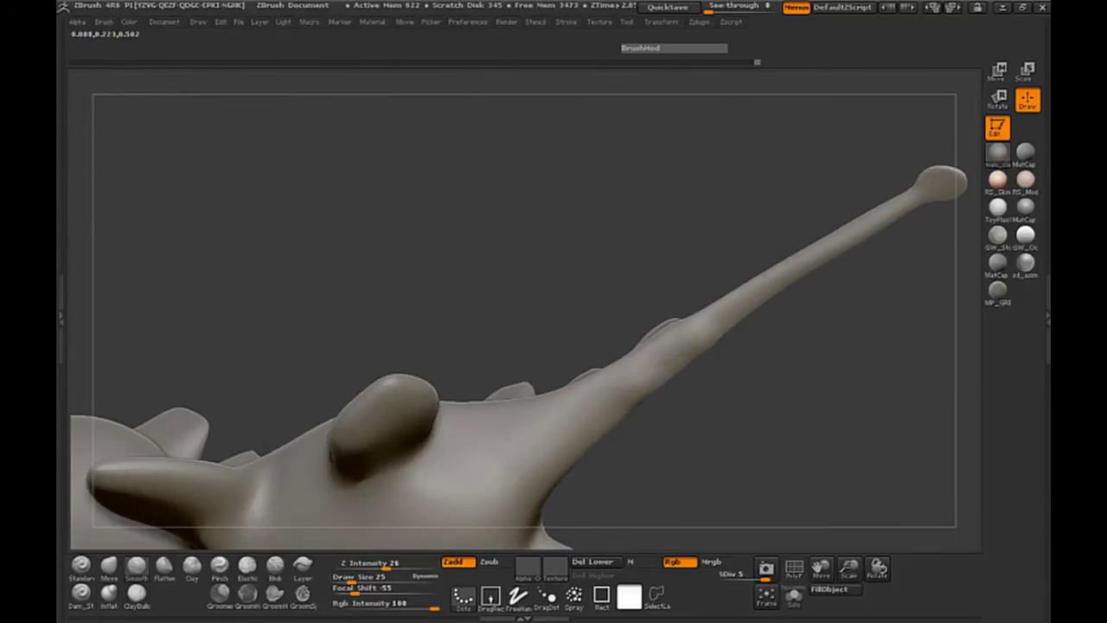
shift+drag(386, 564, 409, 564)
shift+drag(640, 376, 678, 343)
mouse_move(692, 415)
mouse_down()
mouse_move(551, 361)
mouse_move(584, 361)
mouse_up()
mouse_move(542, 332)
mouse_down()
mouse_move(605, 358)
mouse_move(650, 326)
mouse_up()
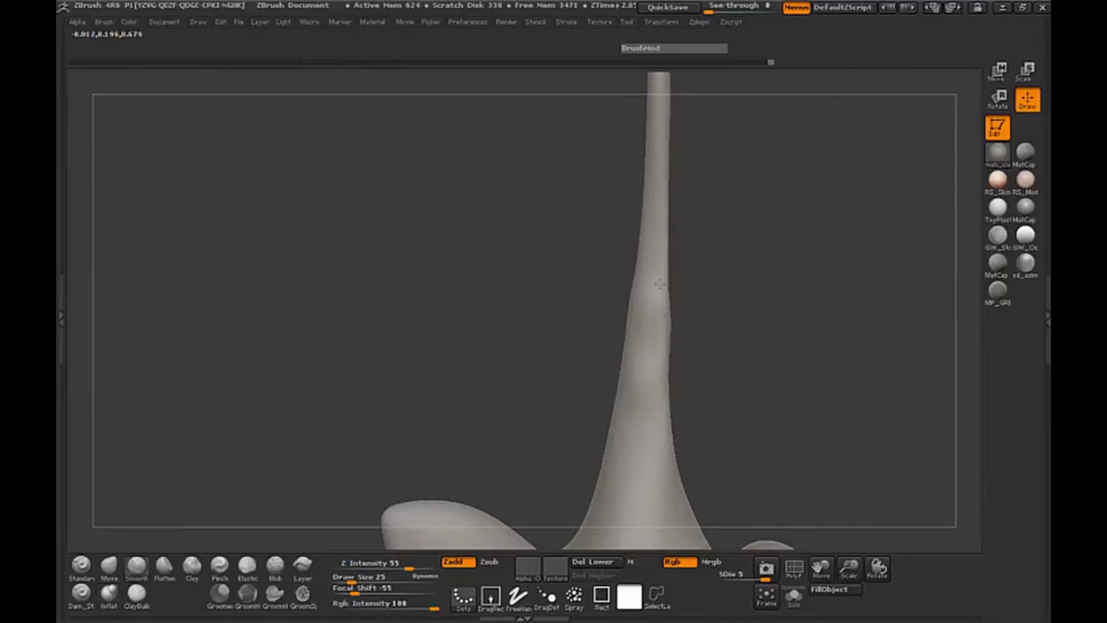
mouse_move(698, 403)
mouse_down()
mouse_move(576, 390)
mouse_move(558, 502)
mouse_move(549, 423)
mouse_up()
Reshape the tail's outline around its spikes with the Move brush at draw sizes 88 and 73
click(111, 567)
key(space)
drag(596, 314, 616, 314)
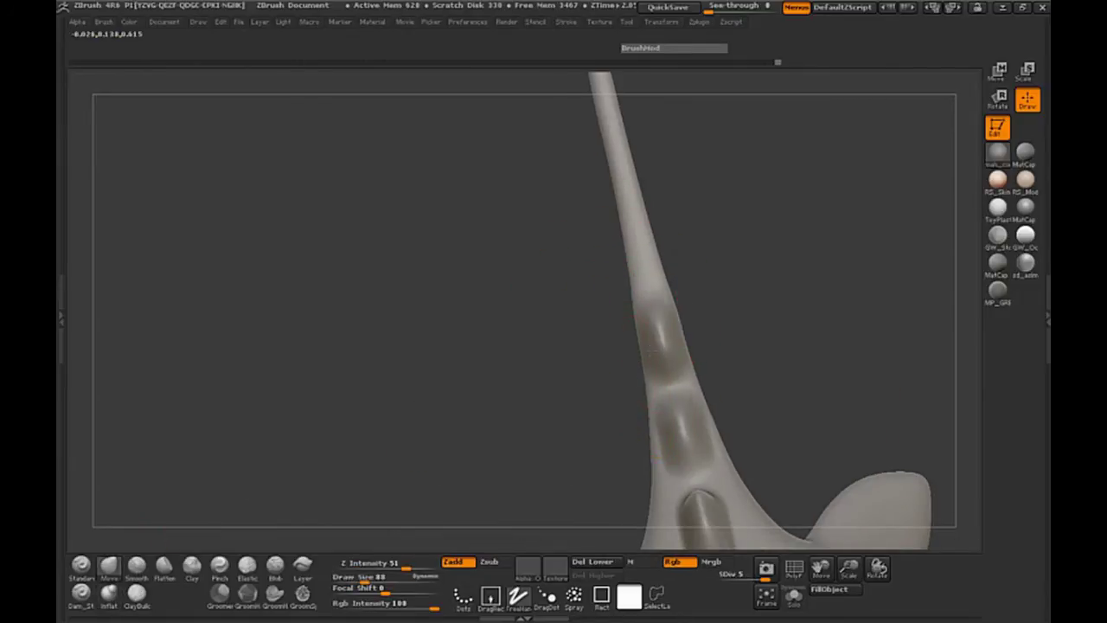
drag(657, 471, 657, 439)
key(space)
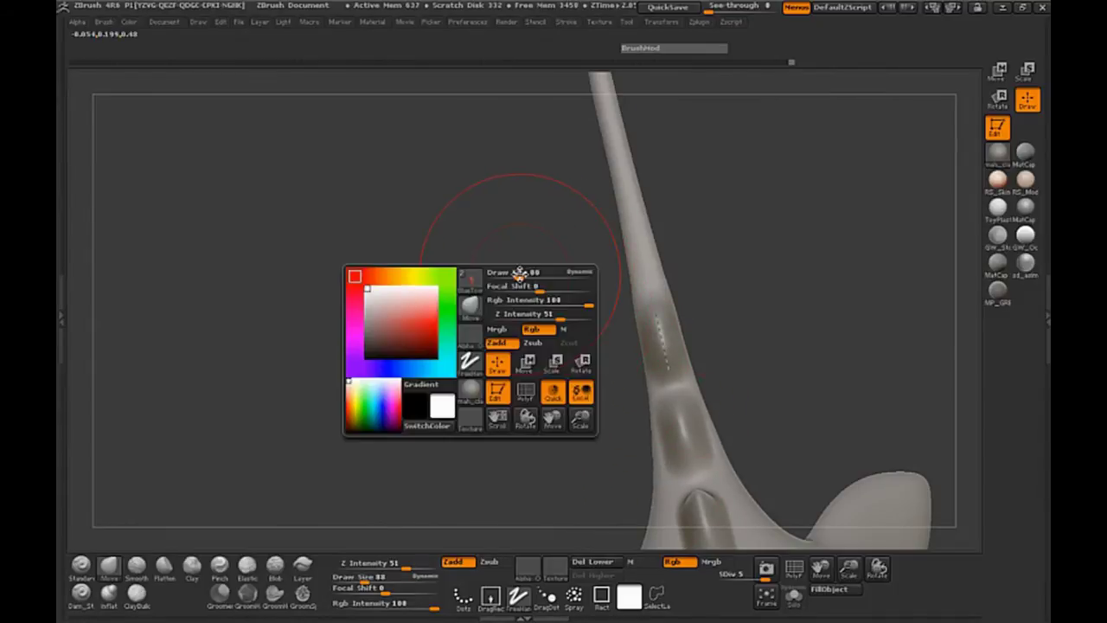
alt+drag(520, 275, 495, 323)
key(space)
drag(602, 309, 598, 310)
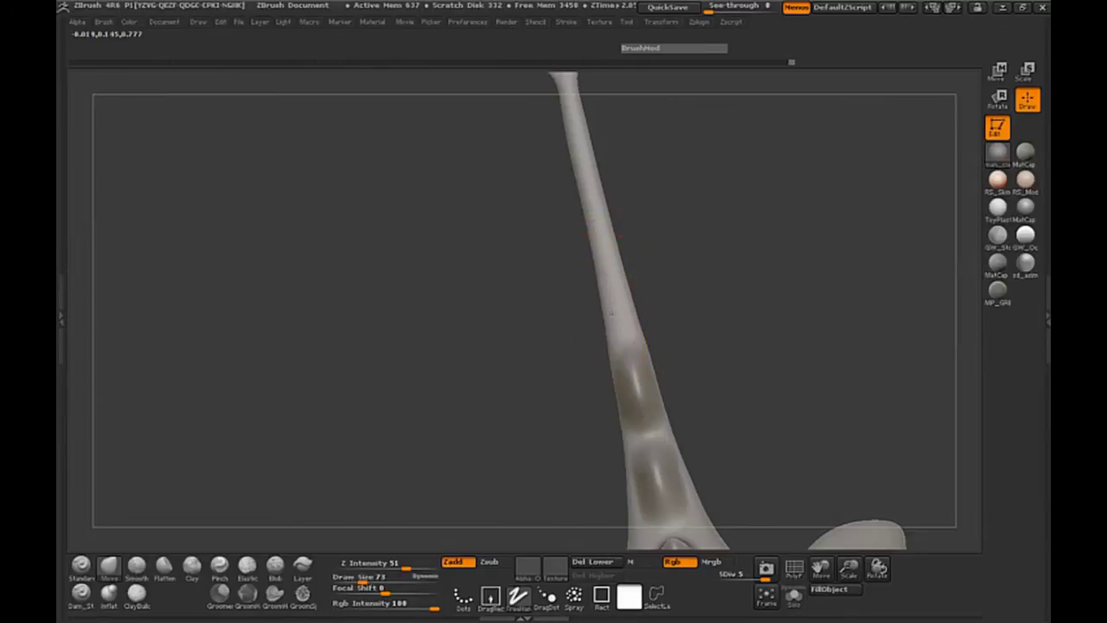
drag(495, 396, 566, 389)
drag(662, 375, 705, 375)
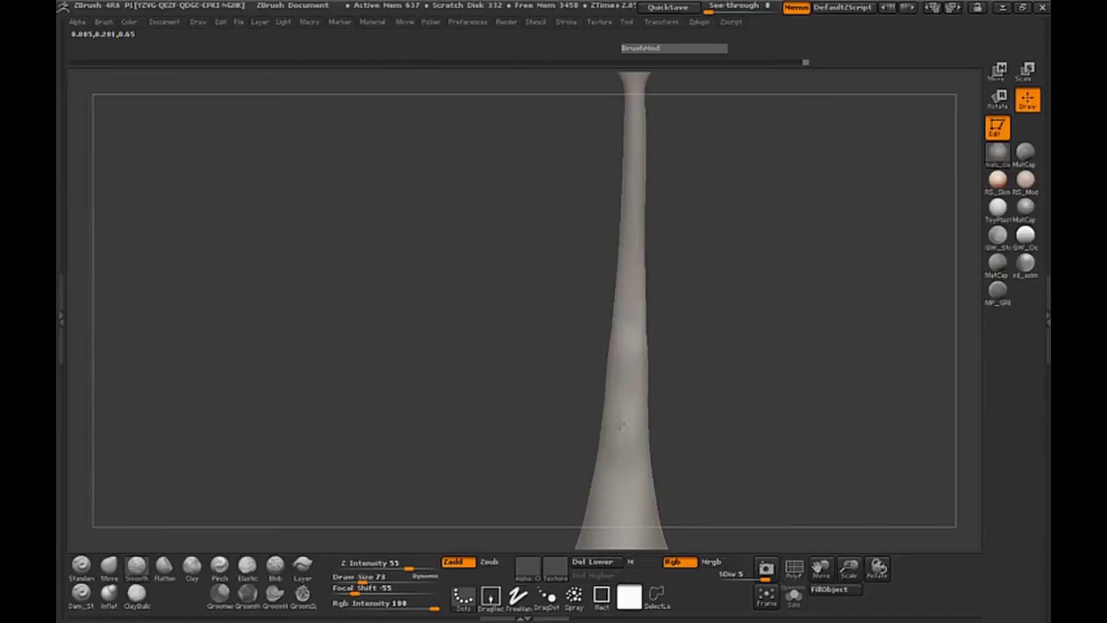
Smooth and refine the tail's outline at a lower subdivision level, set the draw size to 93 and return to level 5
key(shift+d)
mouse_move(606, 422)
shift+mouse_down()
mouse_move(612, 404)
mouse_move(613, 416)
shift+mouse_up()
drag(454, 397, 545, 412)
drag(721, 403, 615, 403)
key(space)
click(617, 405)
key(d)
Set the Move brush's draw size to 65 and pull the tip of the head spike up and backward
drag(309, 291, 411, 291)
mouse_move(354, 178)
alt+mouse_down()
mouse_move(751, 340)
mouse_move(842, 460)
alt+mouse_up()
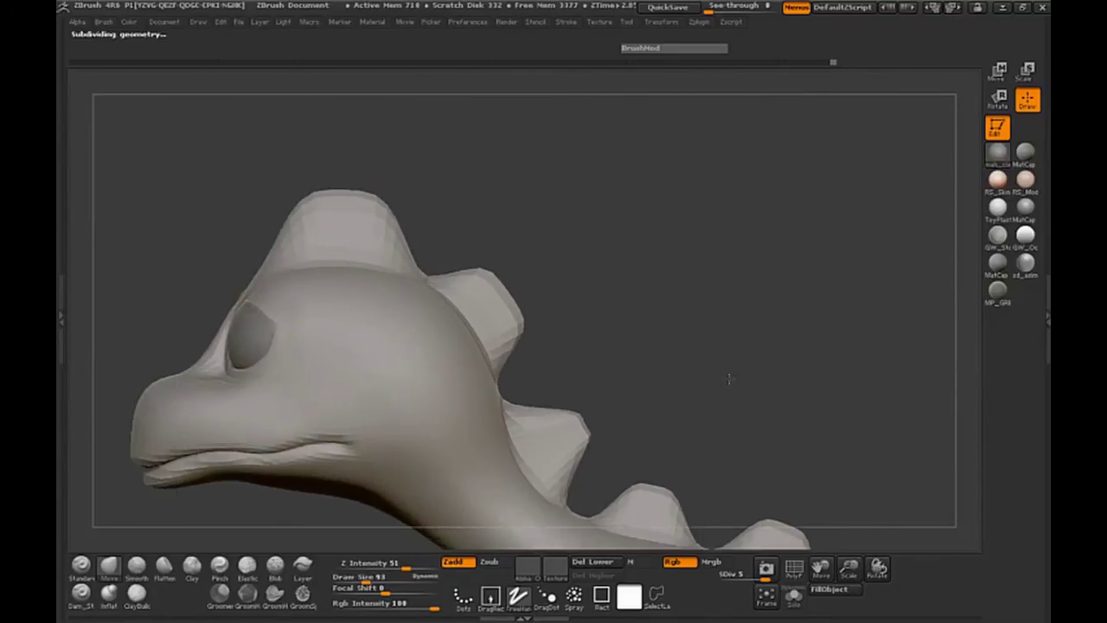
alt+drag(729, 378, 811, 442)
alt+drag(587, 275, 564, 320)
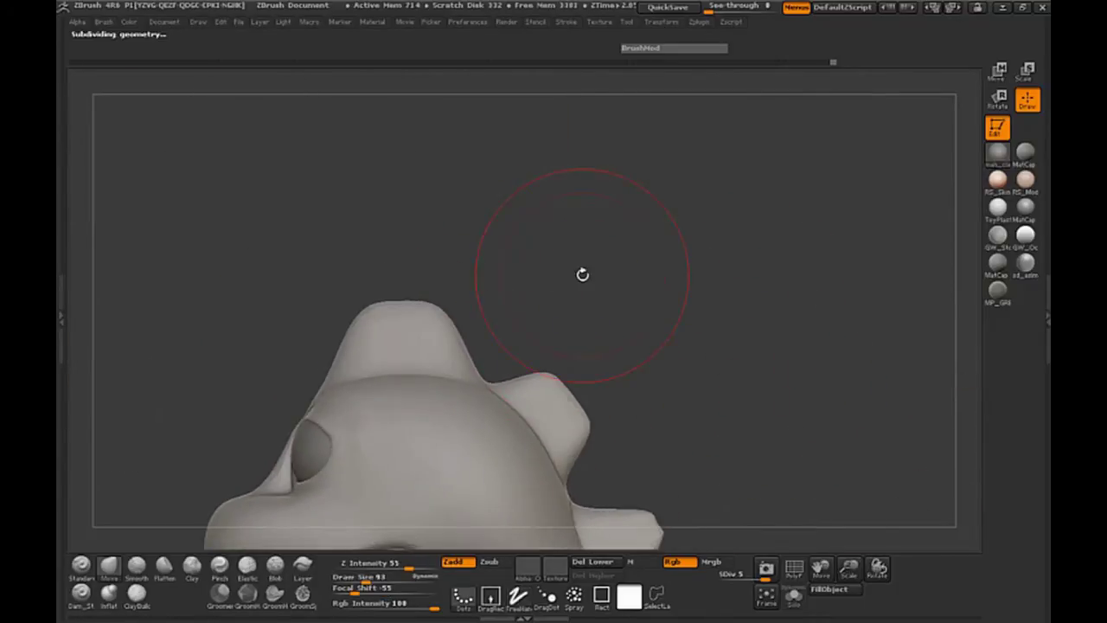
key(space)
drag(448, 316, 476, 298)
mouse_move(395, 318)
mouse_down()
mouse_move(390, 292)
mouse_move(464, 284)
mouse_up()
drag(381, 290, 399, 302)
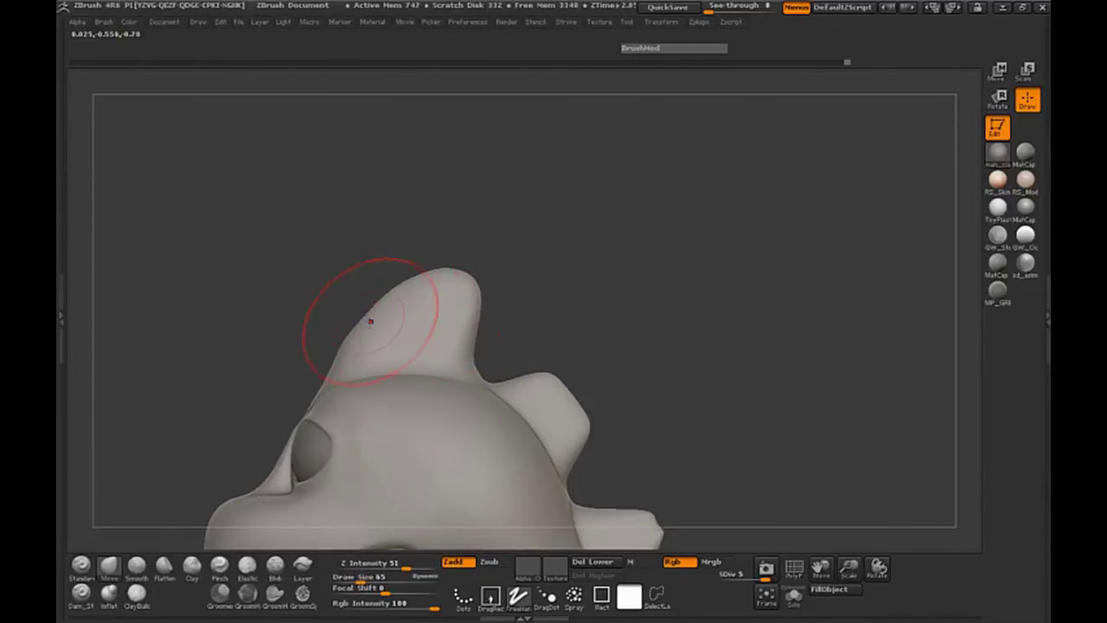
Refine the head spike's front and rear edges into a taller, backward-curving fin
drag(523, 281, 528, 281)
drag(477, 283, 481, 279)
drag(418, 263, 384, 304)
mouse_move(301, 291)
mouse_down()
mouse_move(327, 322)
mouse_move(416, 309)
mouse_up()
drag(620, 308, 548, 282)
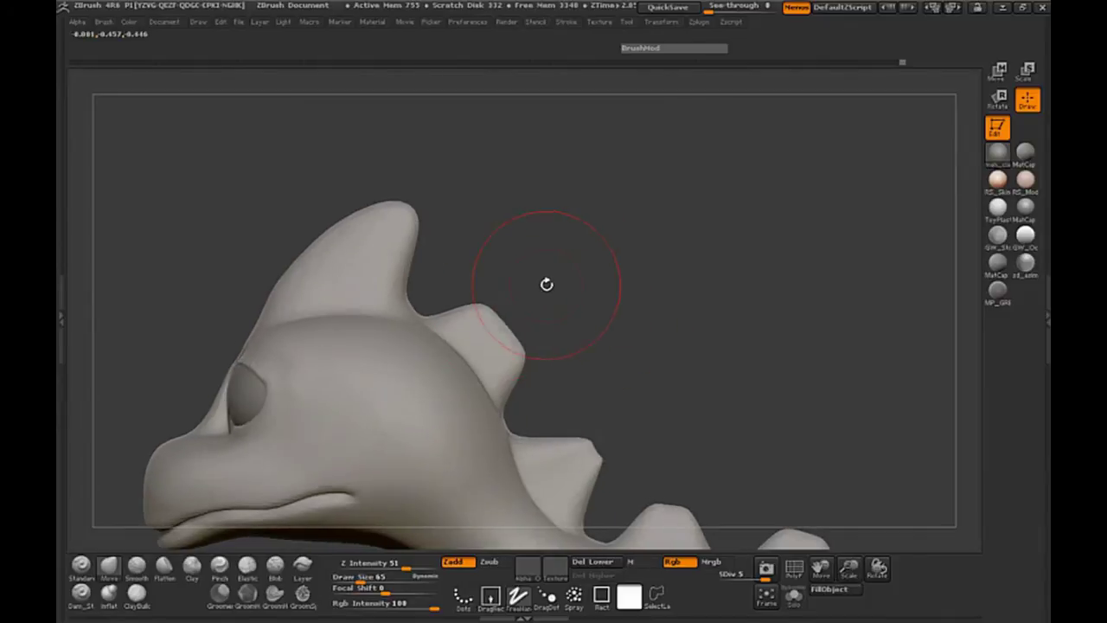
Pull the second spike into a backward point and raise its upper edge with draw sizes 32 and 52, using a lower smoothing intensity
mouse_move(492, 312)
mouse_down()
mouse_move(506, 302)
mouse_move(516, 334)
mouse_move(546, 314)
mouse_move(471, 303)
mouse_move(533, 301)
mouse_up()
key(ctrl+z)
key(space)
click(583, 299)
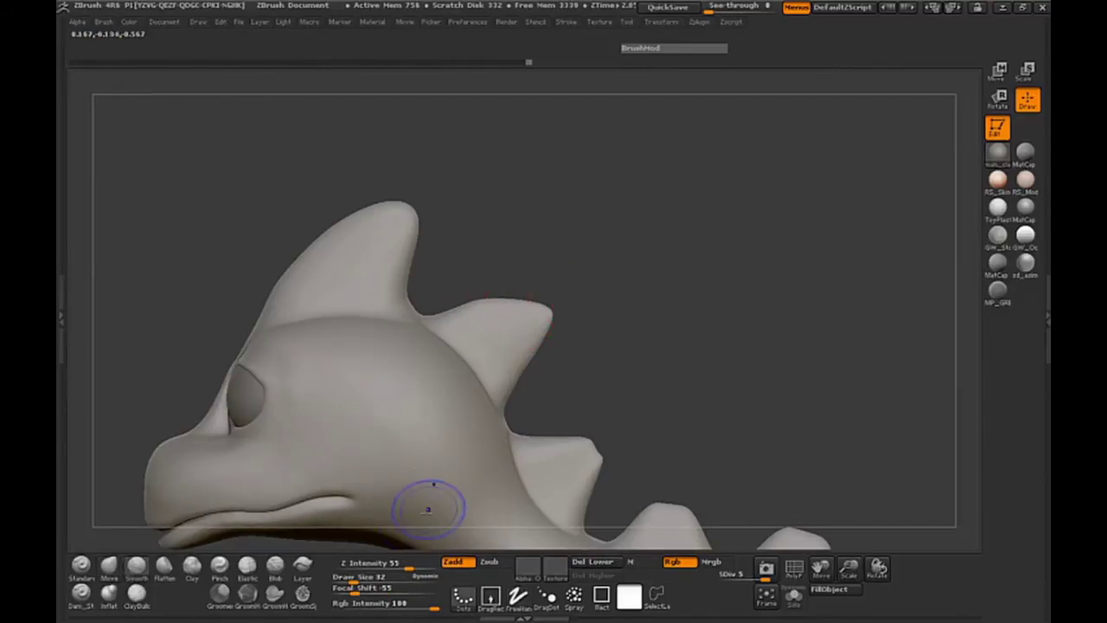
drag(406, 562, 355, 562)
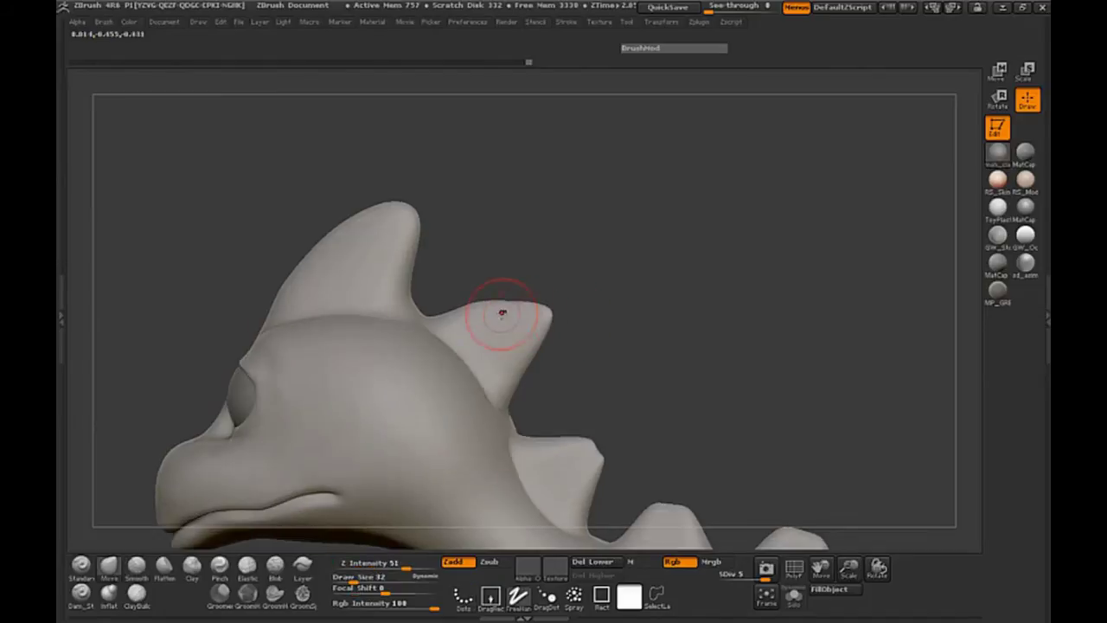
key(space)
drag(501, 313, 504, 307)
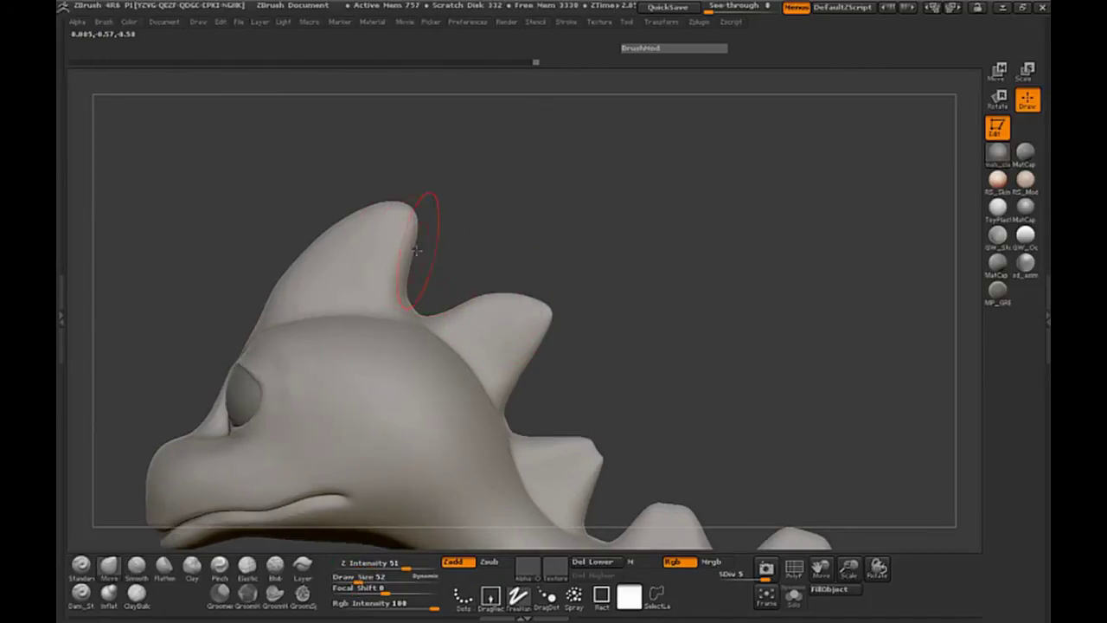
Pull the head spike's tip backward and refine its front and rear curves, working from both sides of the head
mouse_move(417, 218)
mouse_down()
mouse_move(433, 207)
mouse_move(447, 220)
mouse_up()
drag(428, 270, 440, 270)
mouse_move(365, 213)
mouse_down()
mouse_move(368, 222)
mouse_move(305, 257)
mouse_move(356, 223)
mouse_up()
drag(259, 239, 412, 240)
mouse_move(346, 264)
shift+mouse_down()
mouse_move(251, 227)
mouse_move(226, 248)
shift+mouse_up()
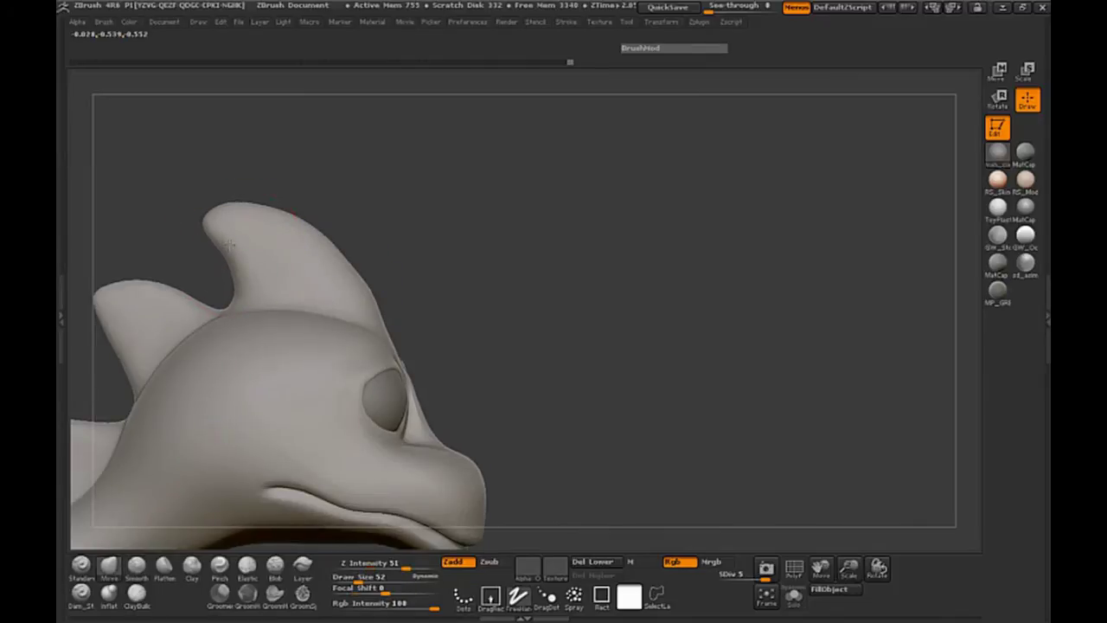
drag(442, 244, 292, 249)
shift+drag(165, 231, 128, 270)
Shape the third spike into a backward-curving fin, using draw size 40, and smooth the second spike's upper edge
alt+drag(480, 325, 517, 257)
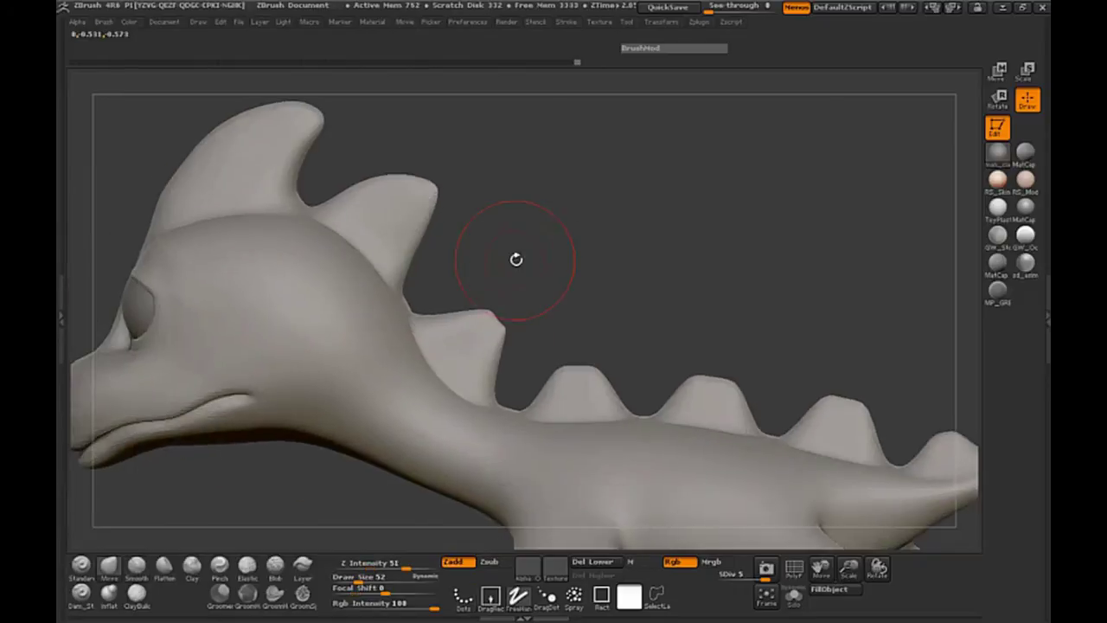
mouse_move(490, 313)
mouse_down()
mouse_move(509, 303)
mouse_move(517, 327)
mouse_move(499, 346)
mouse_move(484, 302)
mouse_move(452, 308)
mouse_move(496, 294)
mouse_move(471, 310)
mouse_move(474, 296)
mouse_move(494, 311)
mouse_move(500, 346)
mouse_move(531, 313)
mouse_move(445, 303)
mouse_move(489, 298)
mouse_up()
key(space)
drag(583, 277, 585, 277)
drag(417, 210, 422, 210)
drag(499, 240, 490, 239)
drag(420, 236, 427, 237)
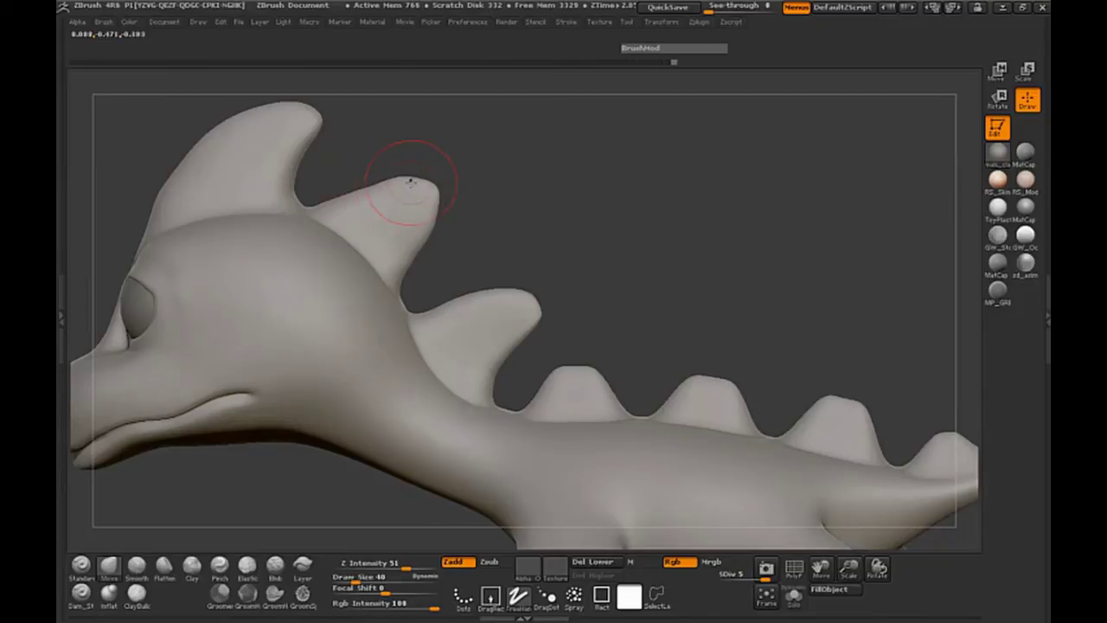
shift+drag(382, 195, 414, 184)
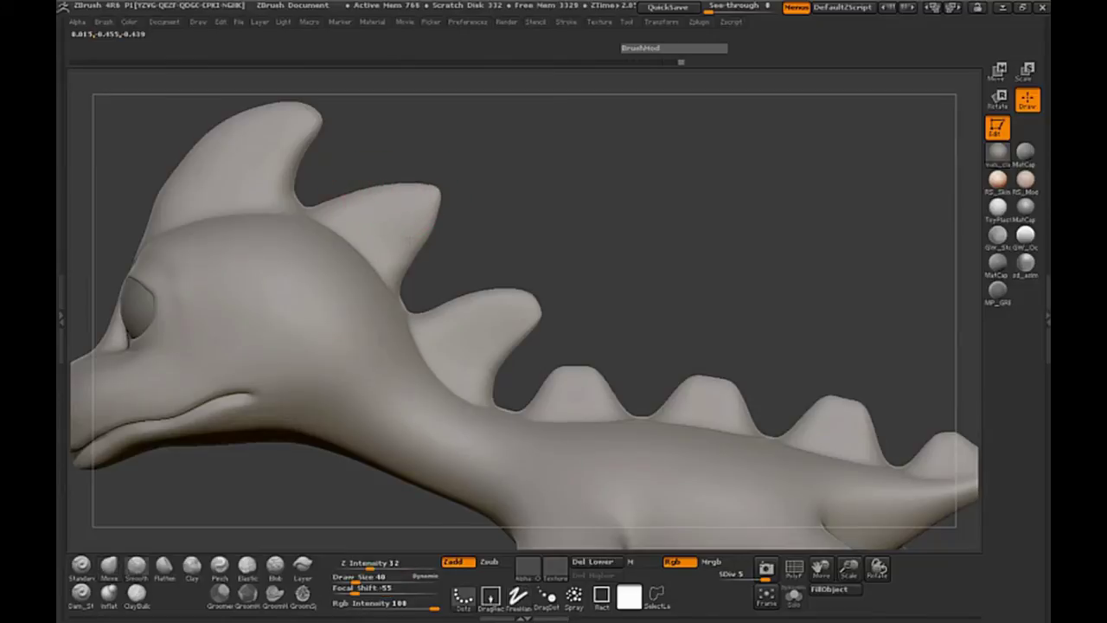
Adjust the head spike's thickness and sides from behind and above with draw sizes 73 and 62, smoothing along its base
alt+drag(497, 205, 575, 266)
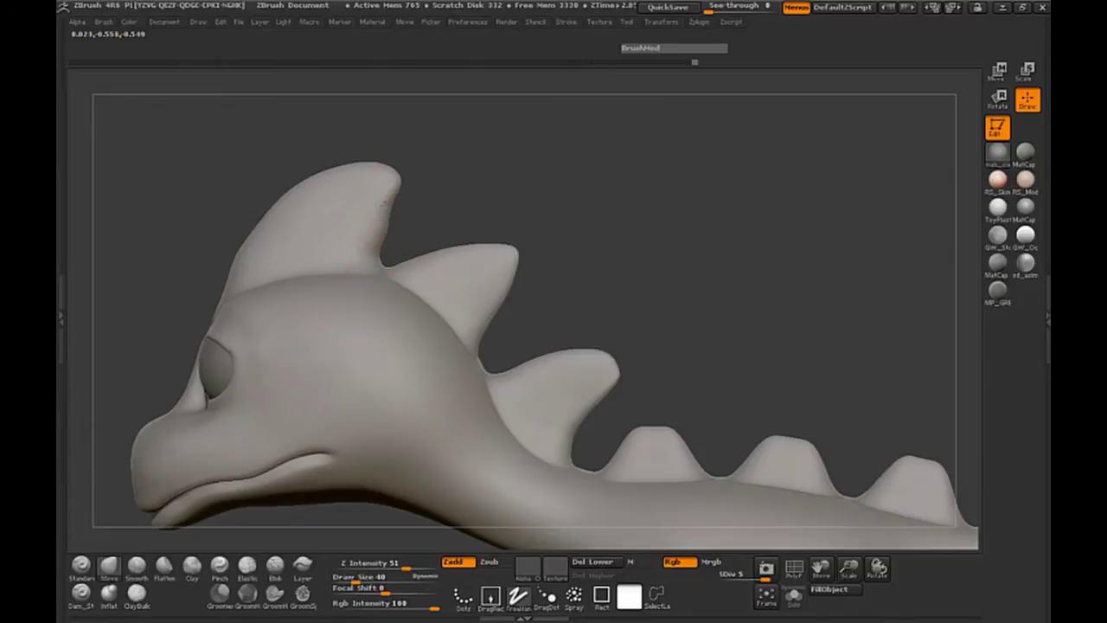
key(shift)
drag(404, 210, 321, 246)
key(space)
drag(372, 192, 379, 192)
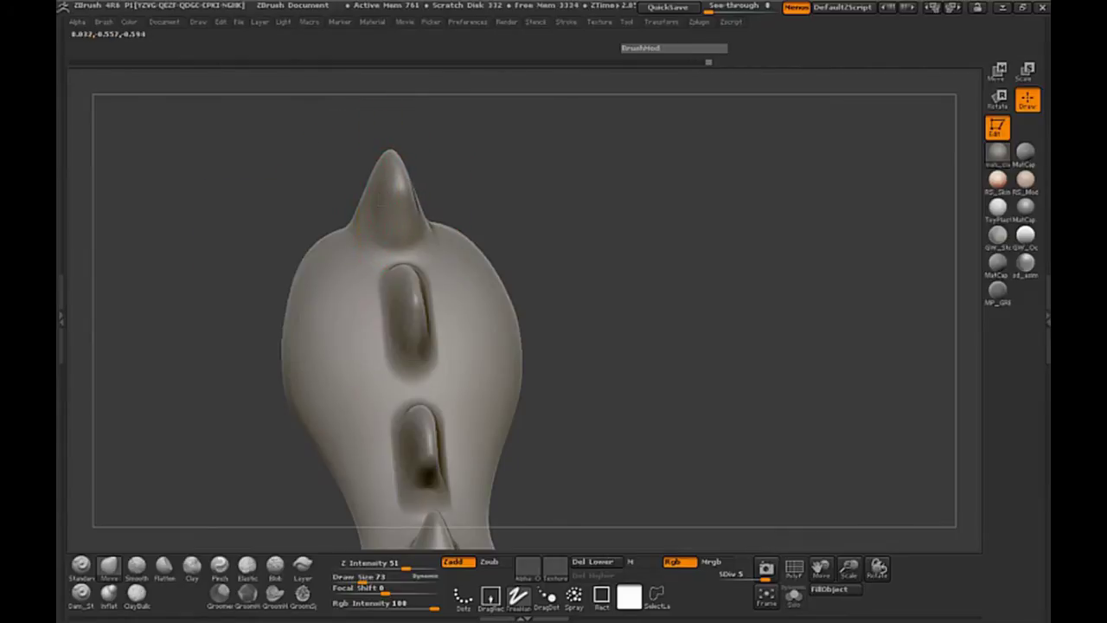
drag(276, 184, 579, 325)
key(space)
drag(470, 303, 467, 303)
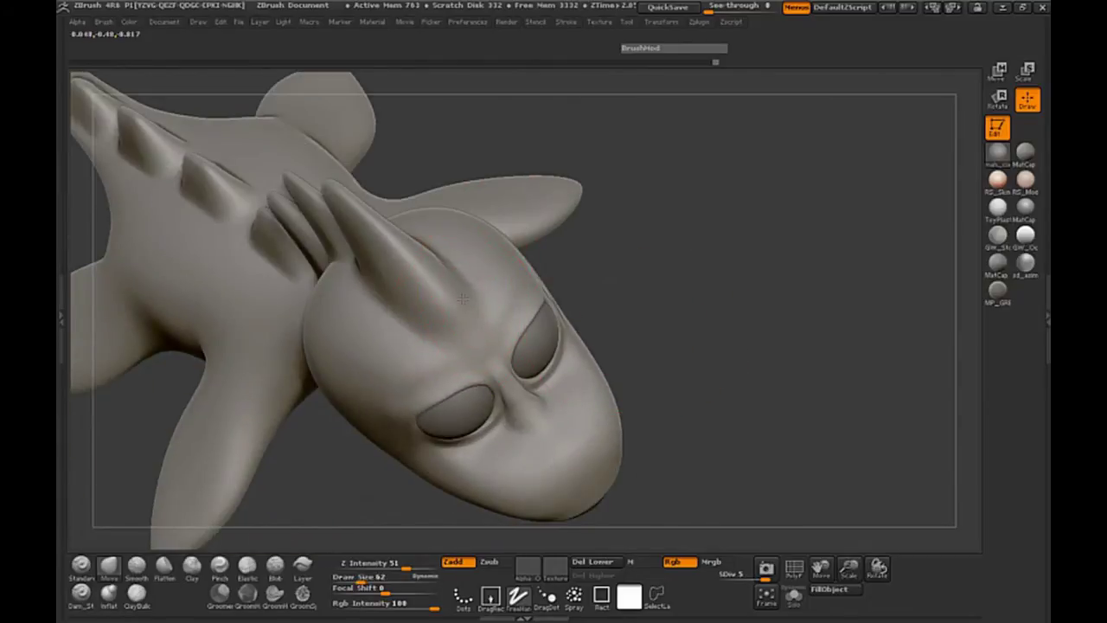
mouse_move(607, 271)
mouse_down()
mouse_move(637, 289)
mouse_move(625, 339)
mouse_up()
mouse_move(424, 272)
mouse_down()
mouse_move(433, 258)
mouse_move(427, 274)
mouse_up()
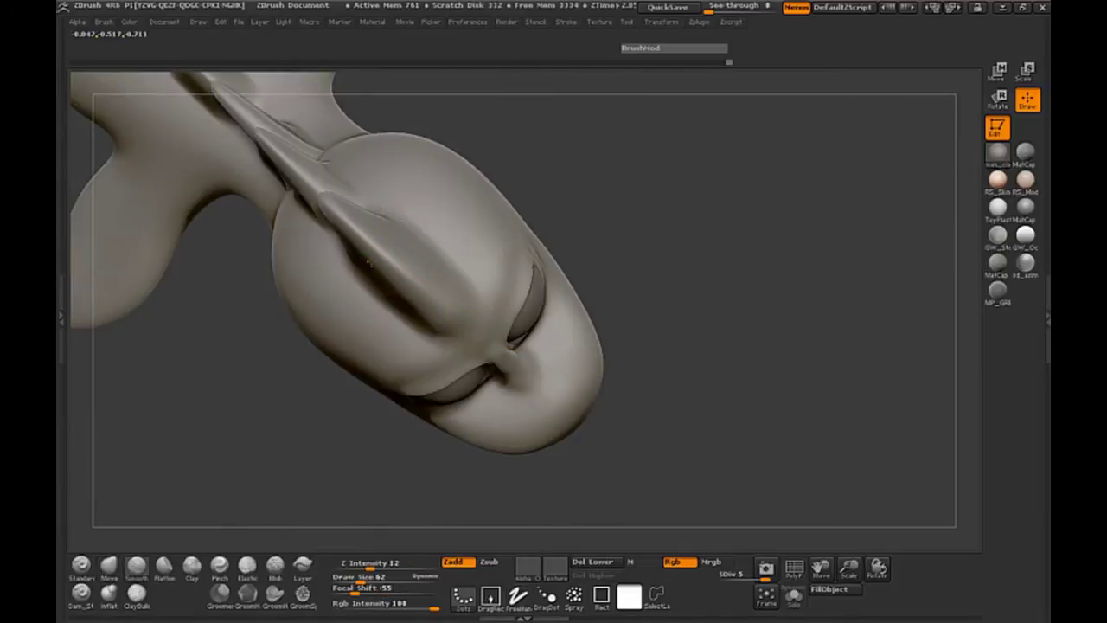
mouse_move(656, 287)
mouse_down()
mouse_move(679, 208)
mouse_move(667, 262)
mouse_up()
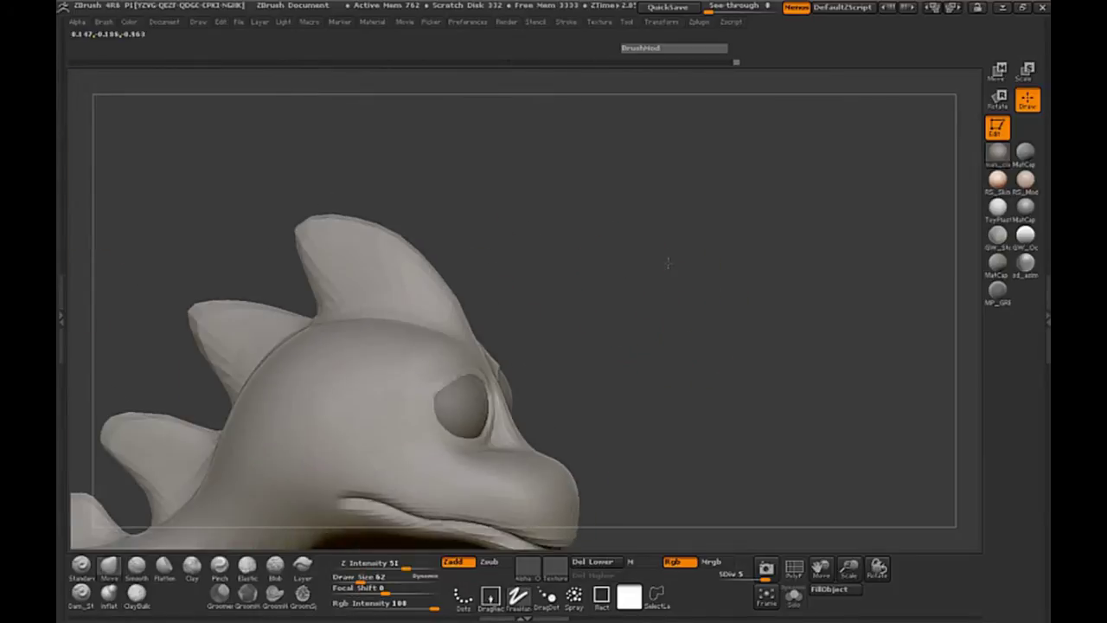
Refine the second spike's tip and edges from the creature's other side with the Move brush at draw sizes 62 and 49
alt+drag(618, 327, 881, 280)
drag(242, 329, 302, 283)
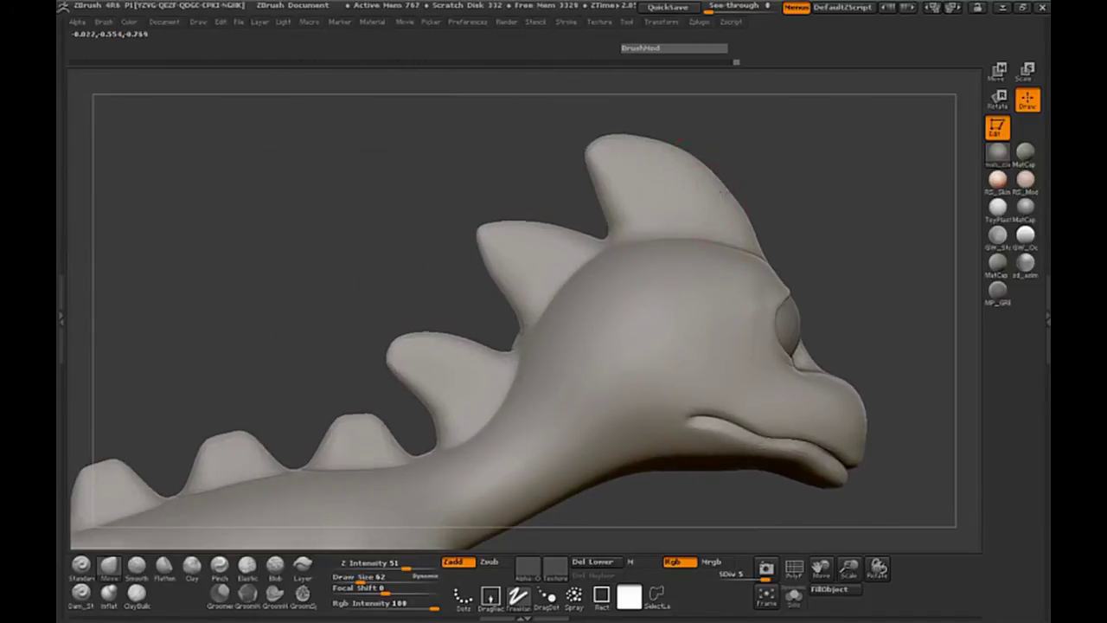
mouse_move(806, 195)
mouse_down()
mouse_move(751, 202)
mouse_move(701, 183)
mouse_move(806, 208)
mouse_up()
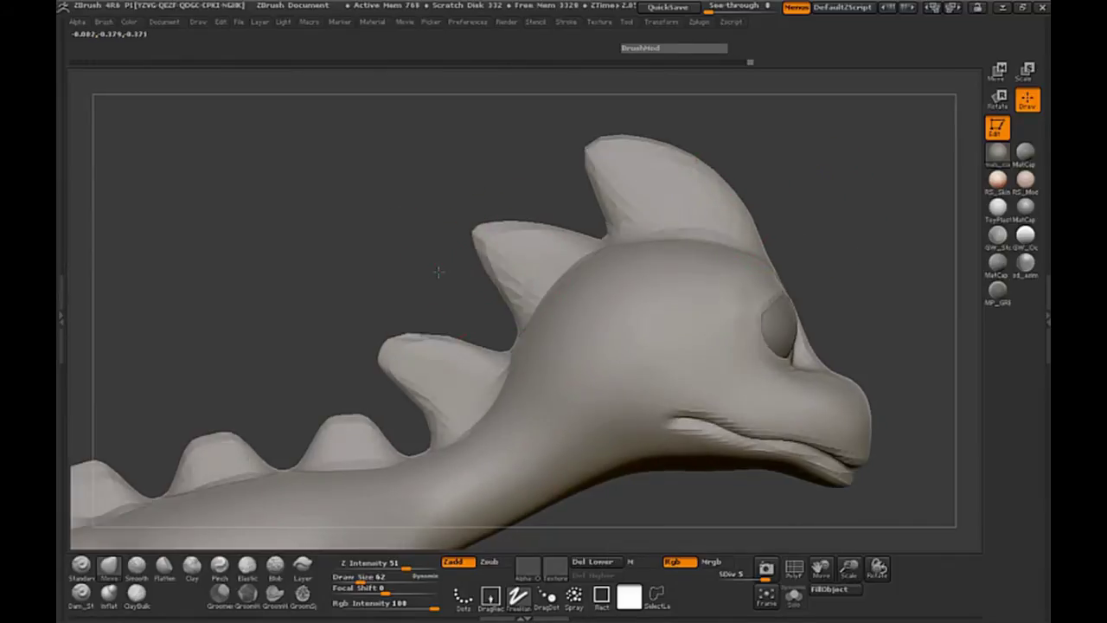
drag(848, 567, 934, 564)
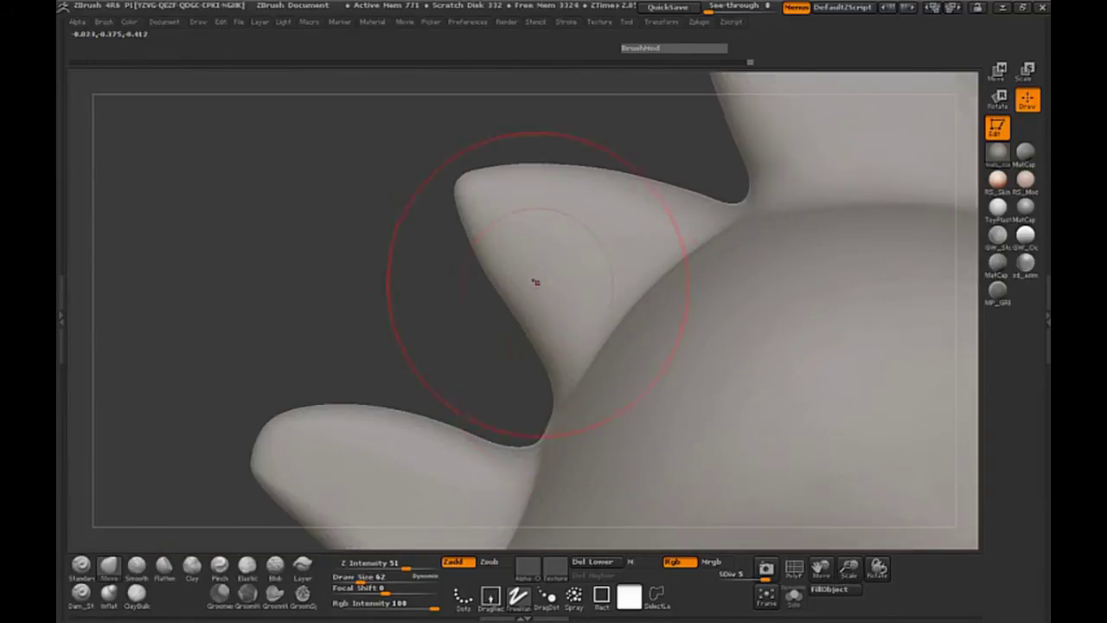
drag(515, 277, 507, 279)
drag(469, 201, 444, 195)
mouse_move(462, 253)
mouse_down()
mouse_move(482, 255)
mouse_move(469, 249)
mouse_up()
key(space)
mouse_move(454, 210)
mouse_down()
mouse_move(442, 207)
mouse_move(487, 183)
mouse_move(582, 173)
mouse_up()
mouse_move(611, 184)
mouse_down()
mouse_move(640, 185)
mouse_move(458, 173)
mouse_up()
Refine the third spike's upper edge, tip and underside curve from the creature's other side at draw size 49
mouse_move(284, 300)
mouse_down()
mouse_move(344, 227)
mouse_move(382, 218)
mouse_up()
drag(544, 298, 537, 307)
drag(624, 235, 571, 205)
drag(486, 235, 477, 237)
mouse_move(474, 252)
mouse_down()
mouse_move(480, 231)
mouse_move(474, 238)
mouse_up()
drag(518, 210, 521, 218)
drag(589, 195, 560, 206)
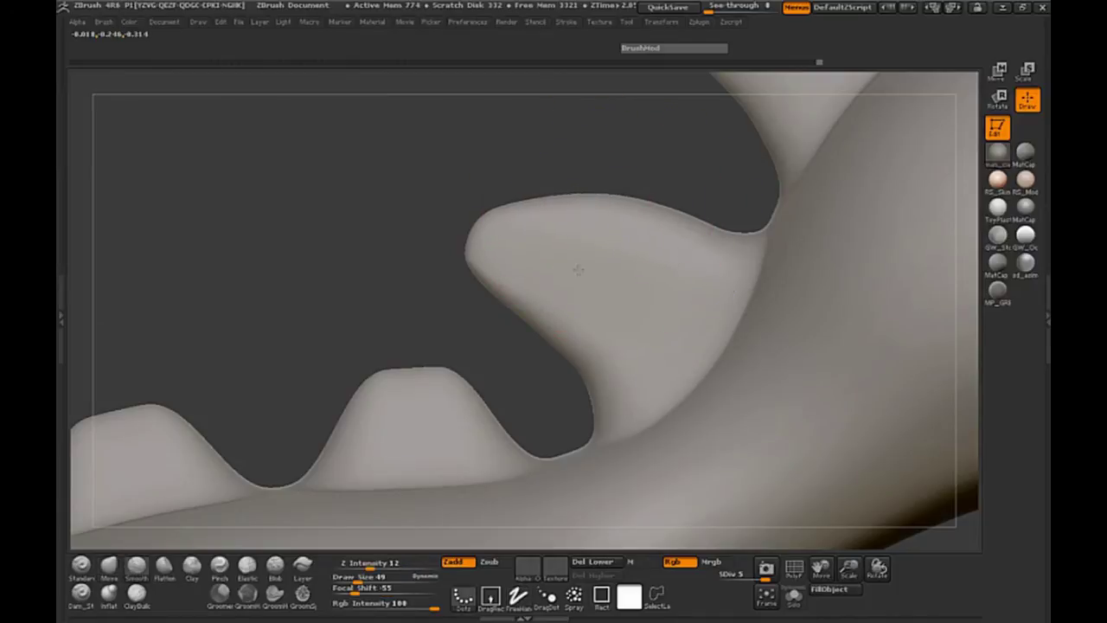
Smooth the transition between the third spike's base and the neck with draw size 15 and smoothing intensity 45
mouse_move(375, 257)
mouse_down()
mouse_move(797, 258)
mouse_move(588, 324)
mouse_up()
drag(346, 382, 441, 360)
shift+drag(642, 223, 674, 337)
drag(274, 412, 529, 353)
drag(785, 293, 692, 320)
key(space)
drag(513, 375, 501, 375)
shift+drag(436, 303, 435, 273)
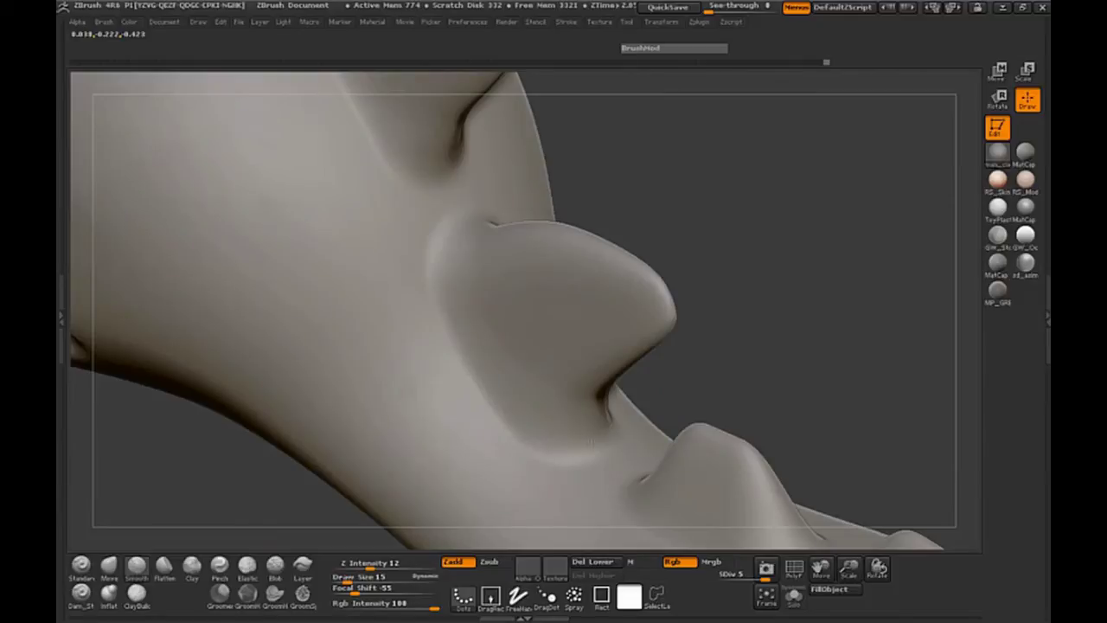
shift+click(402, 565)
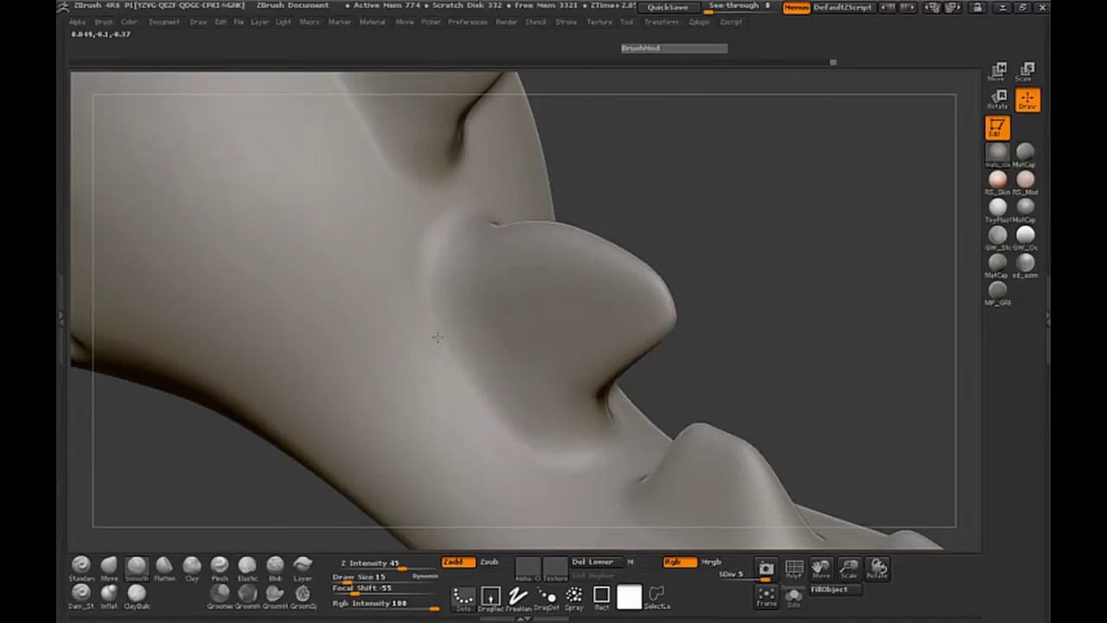
Smooth the base transitions of the second spike and the head spike at draw size 15
mouse_move(783, 257)
alt+mouse_down()
mouse_move(847, 425)
mouse_move(833, 334)
mouse_move(816, 381)
alt+mouse_up()
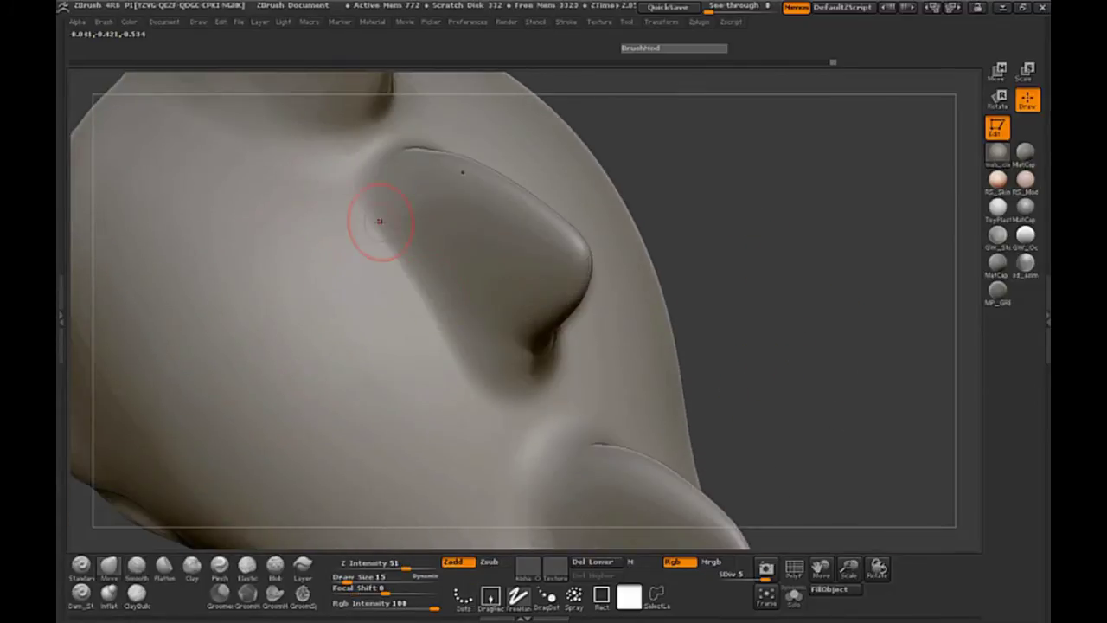
shift+drag(373, 205, 451, 352)
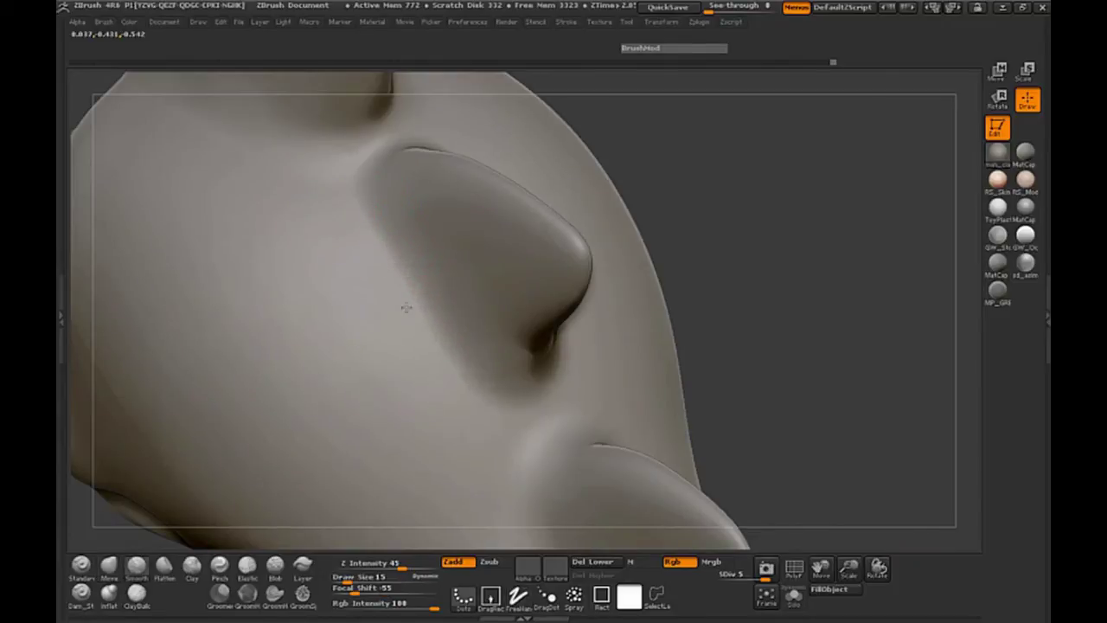
shift+drag(374, 167, 358, 162)
alt+drag(702, 213, 817, 398)
drag(129, 235, 144, 234)
key(shift)
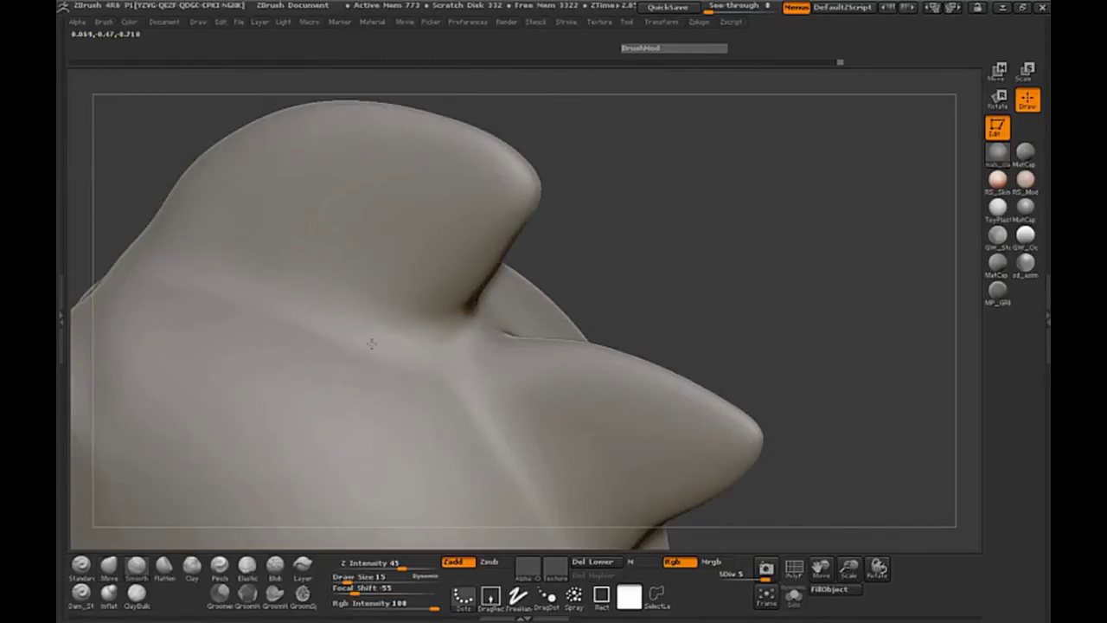
Smooth the surfaces and outlines of the second and third spikes, raising the draw size to 37
drag(783, 375, 828, 363)
alt+drag(858, 416, 775, 275)
key(shift)
mouse_move(526, 329)
shift+mouse_down()
mouse_move(455, 264)
mouse_move(552, 340)
mouse_move(537, 321)
shift+mouse_up()
key(space)
key(shift)
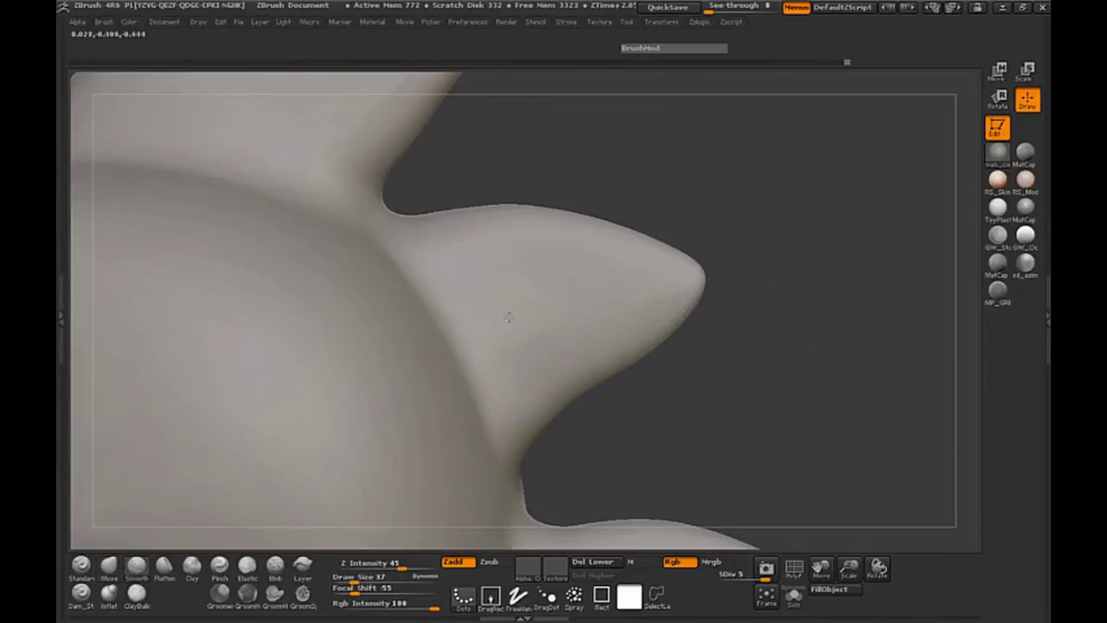
drag(716, 418, 736, 408)
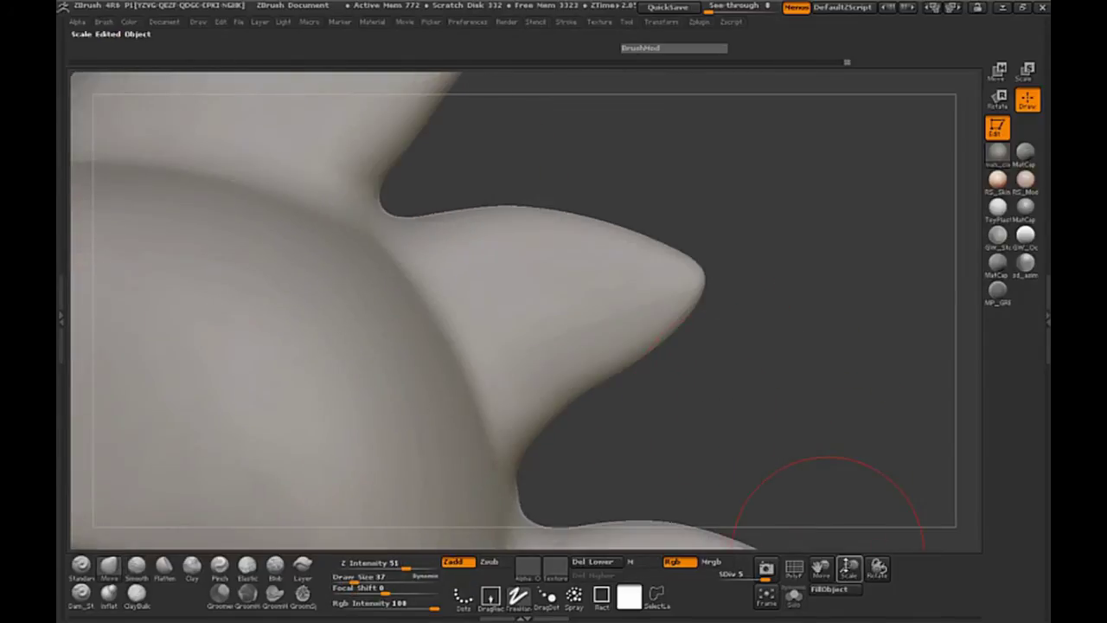
drag(849, 566, 753, 534)
alt+drag(741, 375, 610, 259)
shift+drag(631, 313, 629, 314)
Set the draw size to 43, pull the fourth spike up and backward into a curved fin and smooth its upper edge
drag(849, 566, 903, 583)
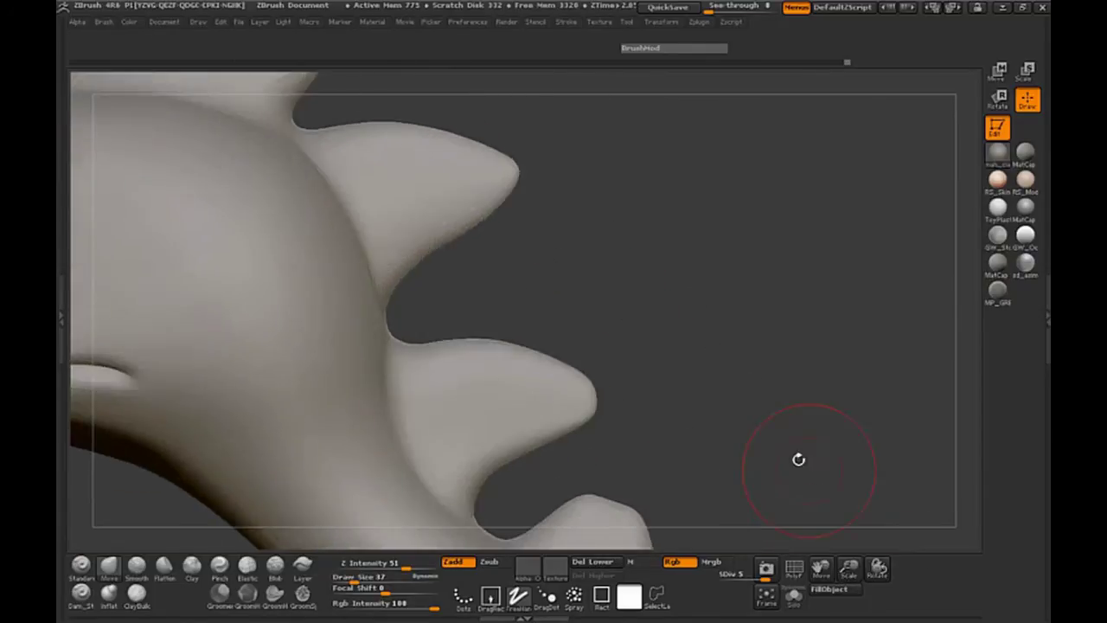
alt+drag(785, 462, 635, 265)
key(space)
drag(473, 338, 508, 269)
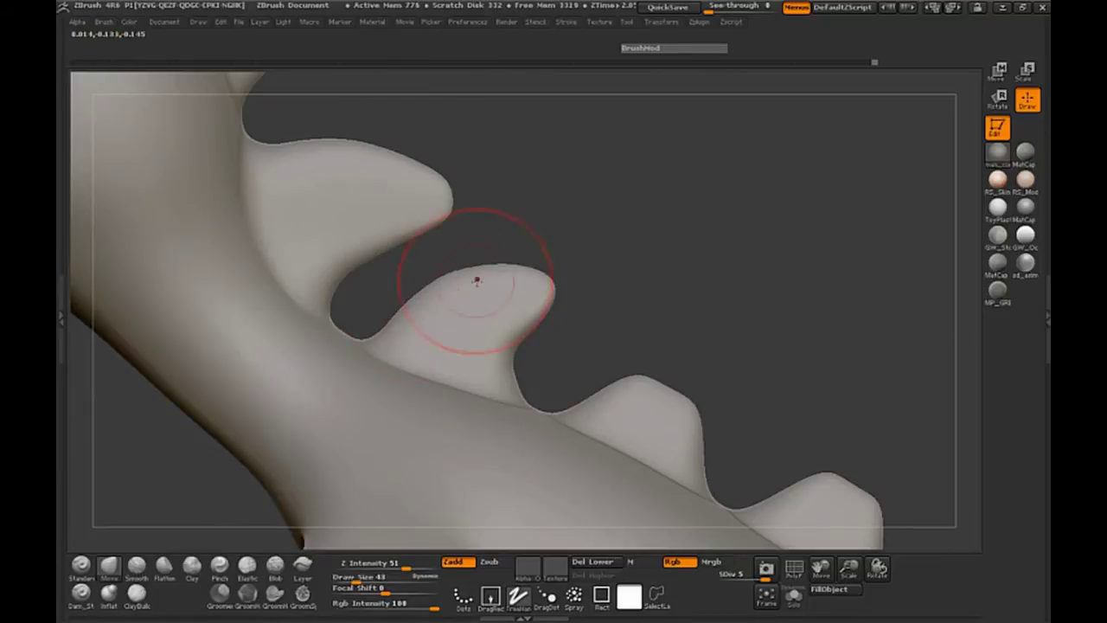
drag(619, 292, 633, 292)
shift+drag(507, 291, 526, 287)
Pull the fifth spike's tip backward into a curved fin and smooth it with the smoothing intensity reduced to 6
mouse_move(719, 299)
mouse_down()
mouse_move(622, 264)
mouse_move(530, 302)
mouse_move(589, 300)
mouse_up()
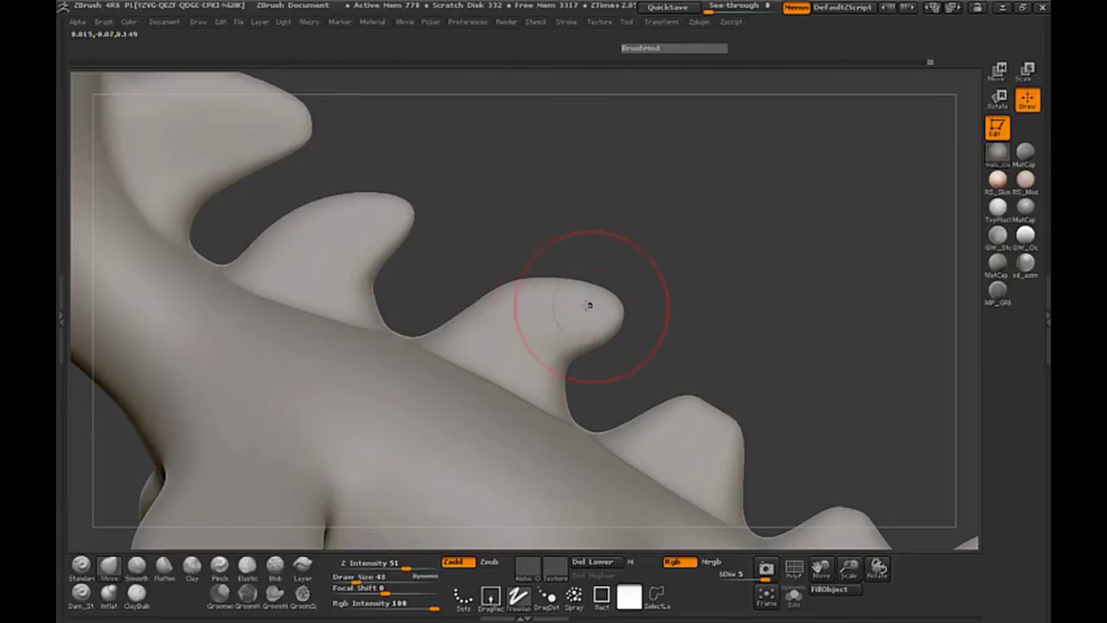
shift+drag(553, 295, 548, 292)
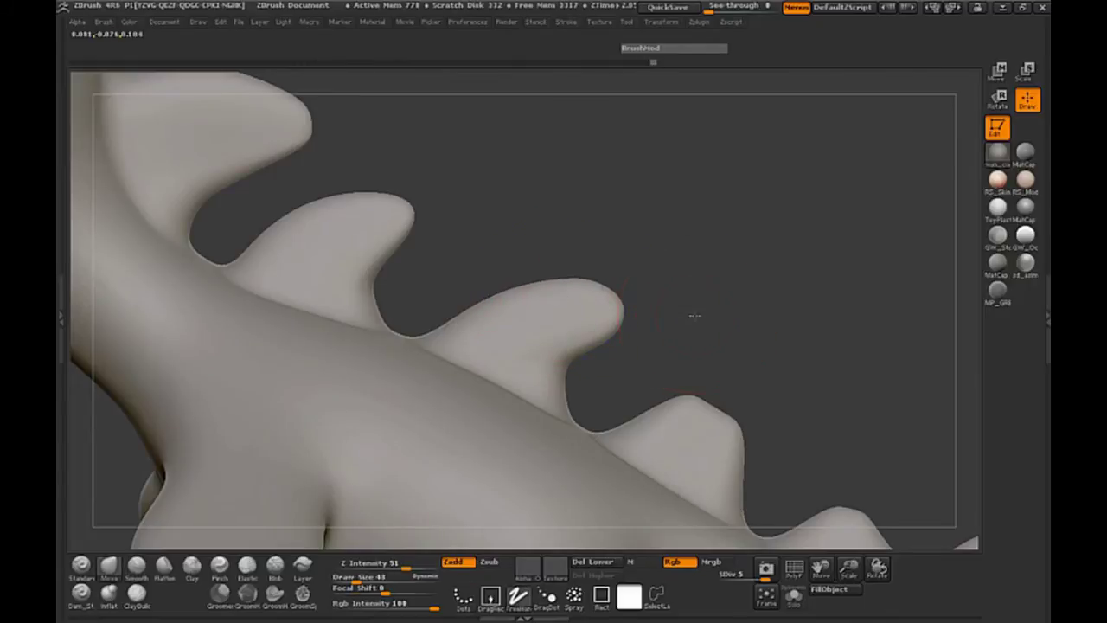
key(ctrl+z)
shift+drag(391, 563, 376, 563)
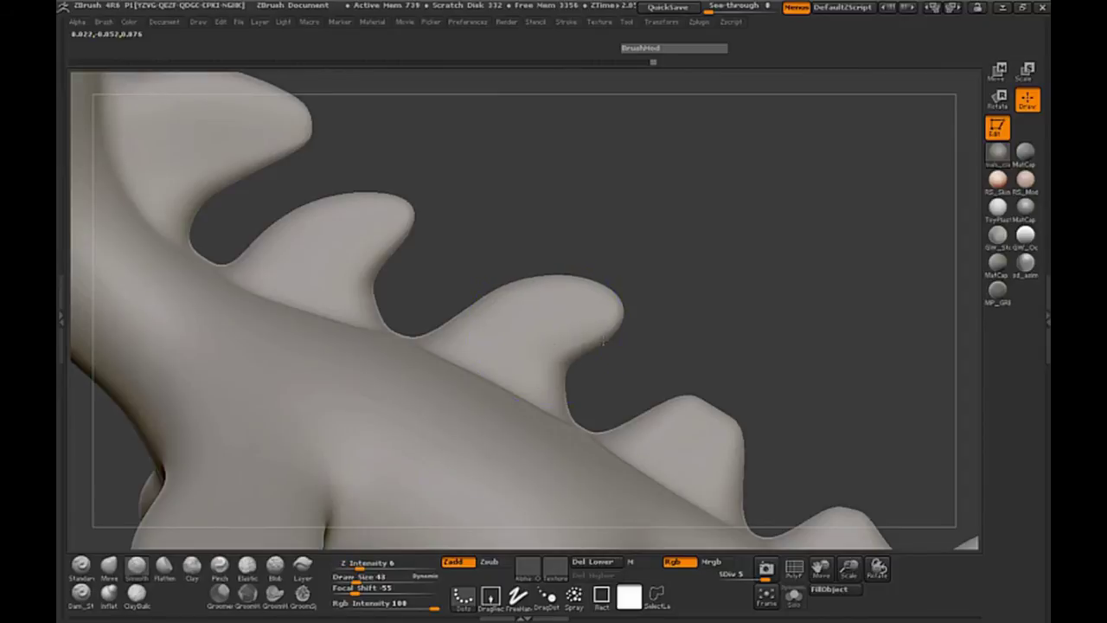
Refine the fifth spike's rear hollow, front edge and tip with the Move brush
mouse_move(686, 317)
mouse_down()
mouse_move(729, 322)
mouse_move(695, 414)
mouse_up()
drag(778, 432, 774, 301)
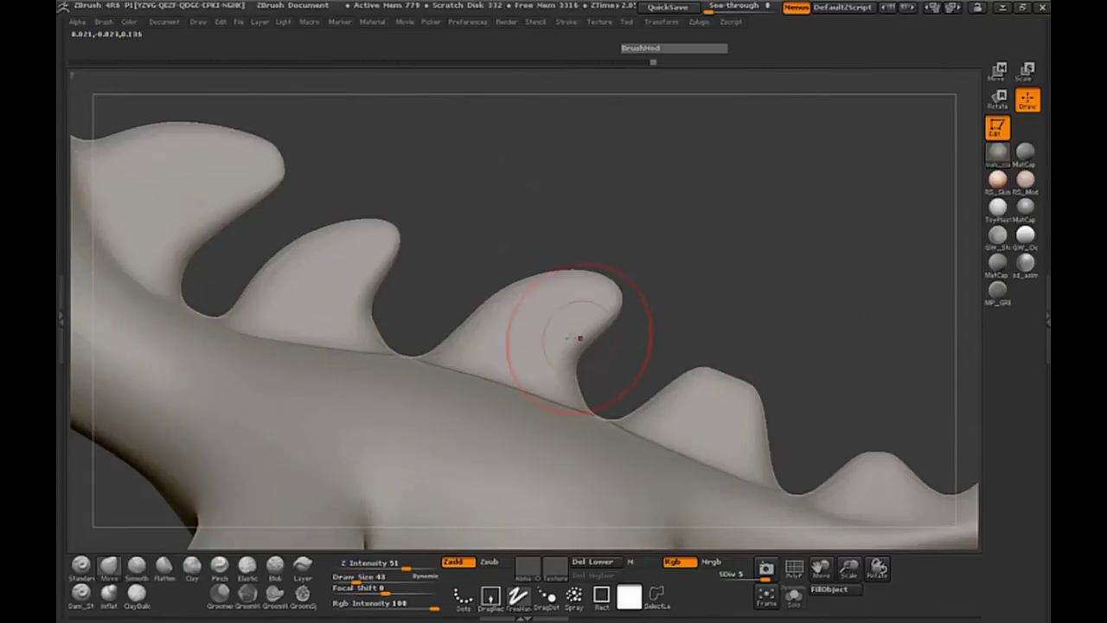
drag(576, 340, 583, 340)
drag(494, 319, 487, 312)
mouse_move(536, 283)
mouse_down()
mouse_move(537, 274)
mouse_move(545, 284)
mouse_up()
Deepen the fourth spike's rear curve and round out its top and front edge
mouse_move(377, 250)
mouse_down()
mouse_move(389, 248)
mouse_move(393, 275)
mouse_up()
drag(368, 239, 367, 232)
drag(330, 233, 323, 226)
drag(297, 254, 292, 249)
Rework the fifth spike's rear curve and flatten the arch of its upper edge
mouse_move(678, 237)
alt+mouse_down()
mouse_move(526, 157)
mouse_move(674, 269)
alt+mouse_up()
drag(442, 259, 449, 258)
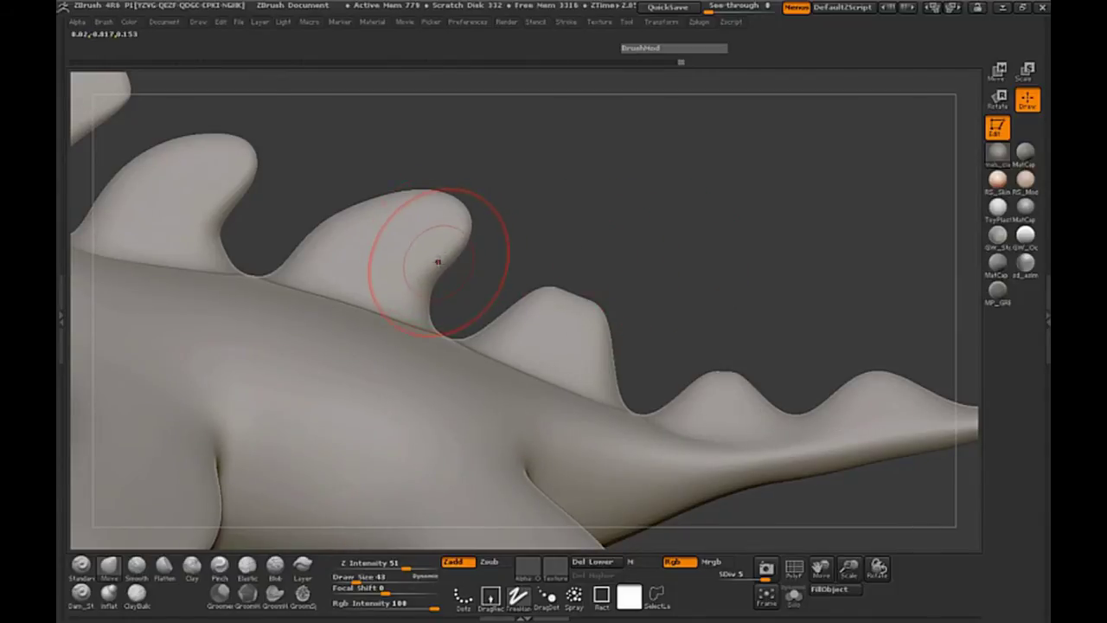
drag(441, 264, 443, 266)
drag(384, 218, 385, 201)
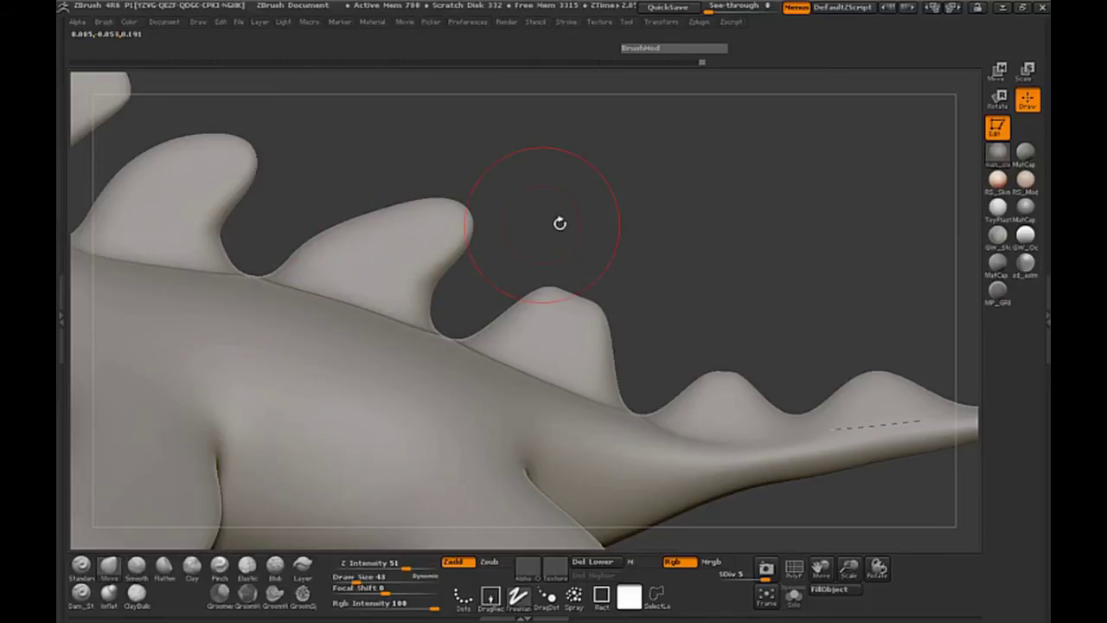
Widen the fourth spike's tip backward and adjust its front and rear edges to match the neighbouring fins
alt+drag(309, 154, 574, 211)
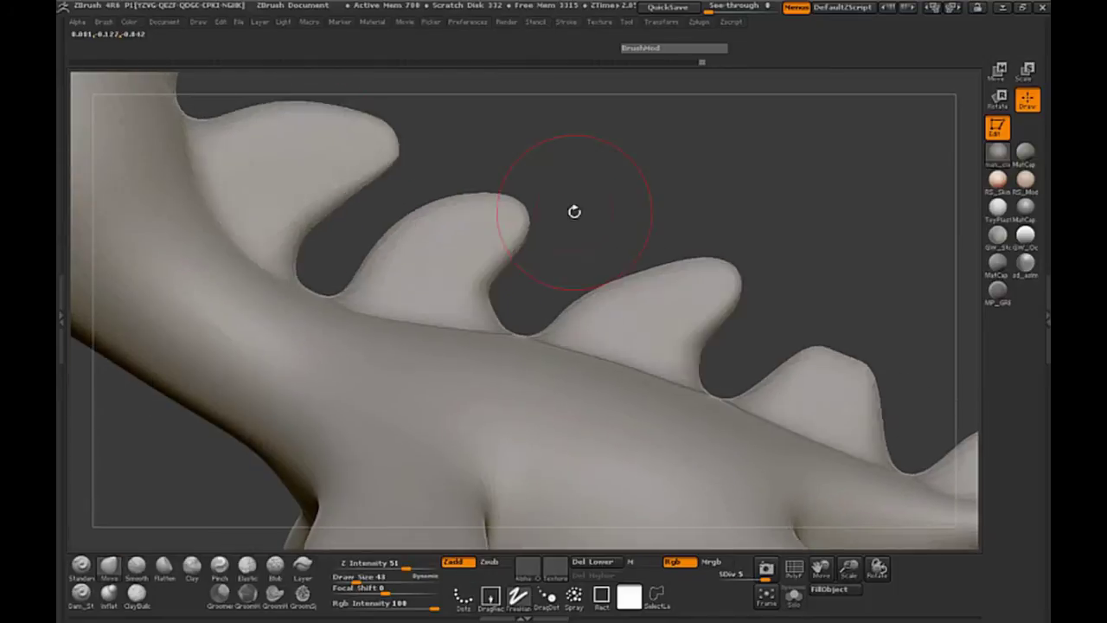
drag(502, 220, 510, 225)
drag(415, 215, 394, 234)
mouse_move(472, 267)
mouse_down()
mouse_move(491, 282)
mouse_move(497, 265)
mouse_up()
key(shift)
Round out the fifth spike's upper front edge
mouse_move(634, 248)
mouse_down()
mouse_move(660, 247)
mouse_move(647, 256)
mouse_move(615, 358)
mouse_move(595, 330)
mouse_move(655, 264)
mouse_up()
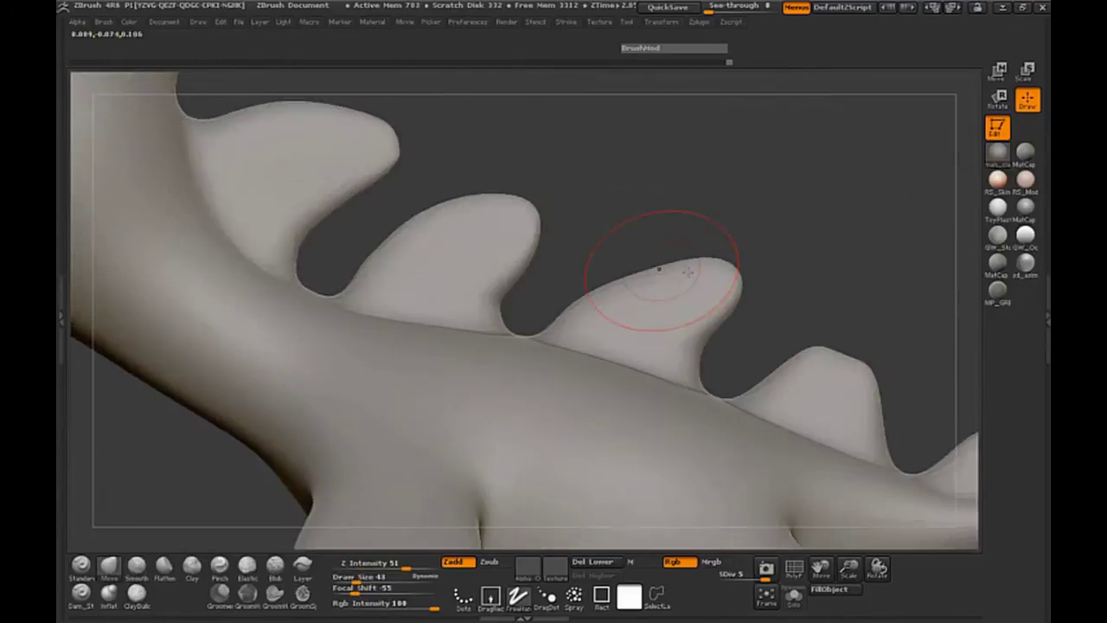
alt+drag(872, 300, 530, 232)
drag(299, 214, 293, 204)
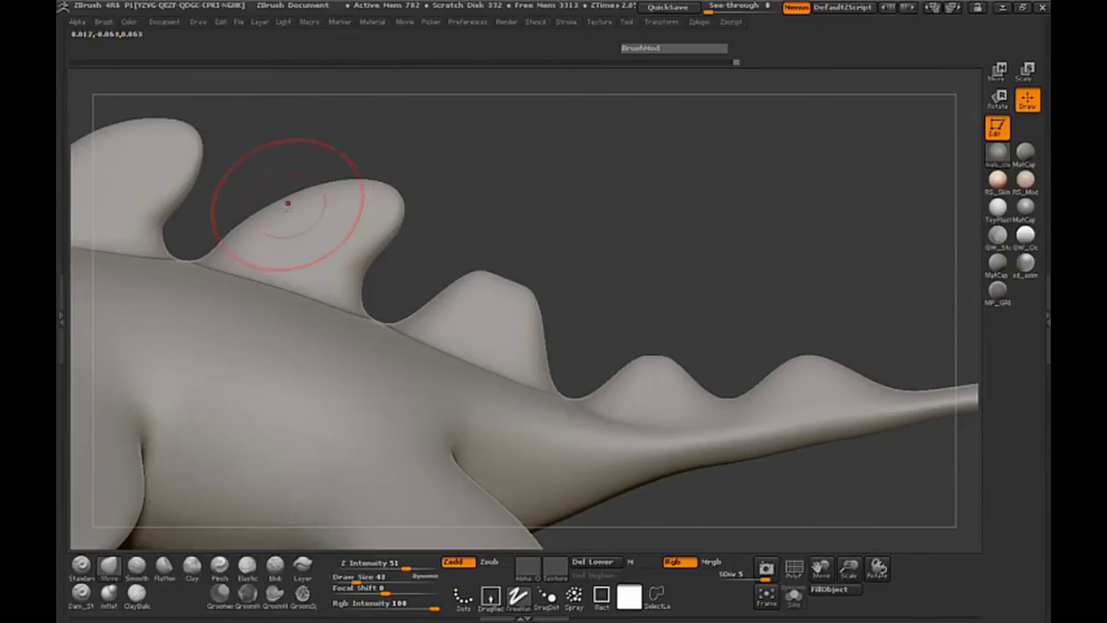
Pull the sixth spike's tip up and backward into a curved fin and smooth its outline
drag(469, 223, 476, 237)
drag(482, 283, 509, 276)
mouse_move(598, 283)
mouse_down()
mouse_move(556, 285)
mouse_move(580, 290)
mouse_move(540, 259)
mouse_move(498, 277)
mouse_move(556, 262)
mouse_move(580, 239)
mouse_up()
shift+drag(528, 285, 502, 265)
shift+drag(548, 299, 543, 311)
mouse_move(659, 286)
mouse_down()
mouse_move(682, 455)
mouse_move(687, 294)
mouse_up()
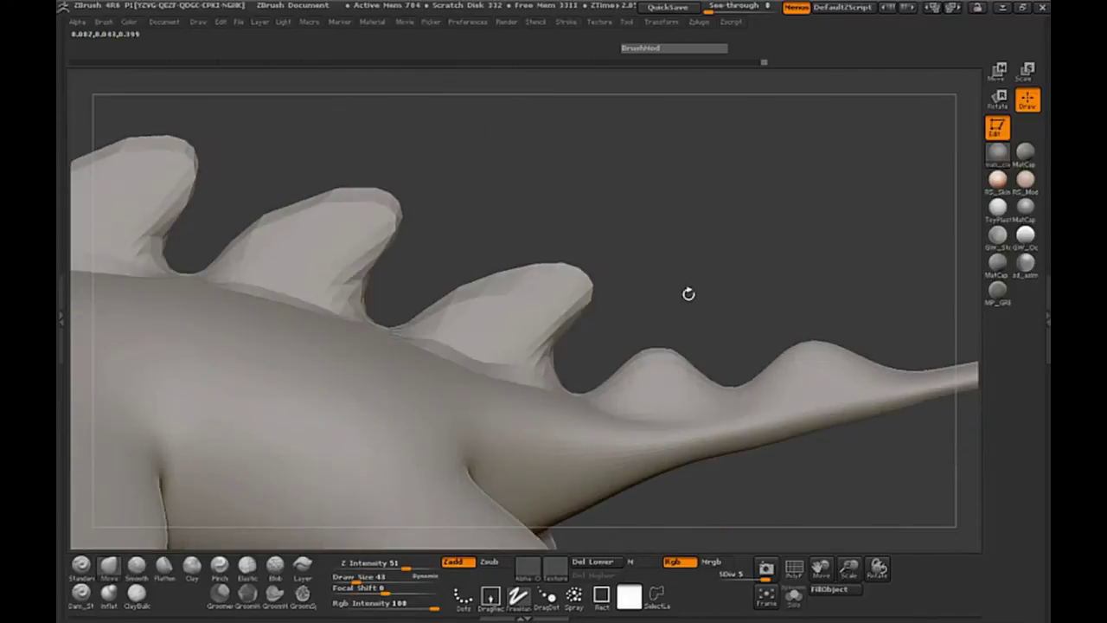
Pull the seventh spike's tip up and backward into a small curved fin and smooth its surface
key(space)
mouse_move(674, 361)
mouse_down()
mouse_move(663, 363)
mouse_move(721, 292)
mouse_up()
shift+drag(636, 356, 642, 351)
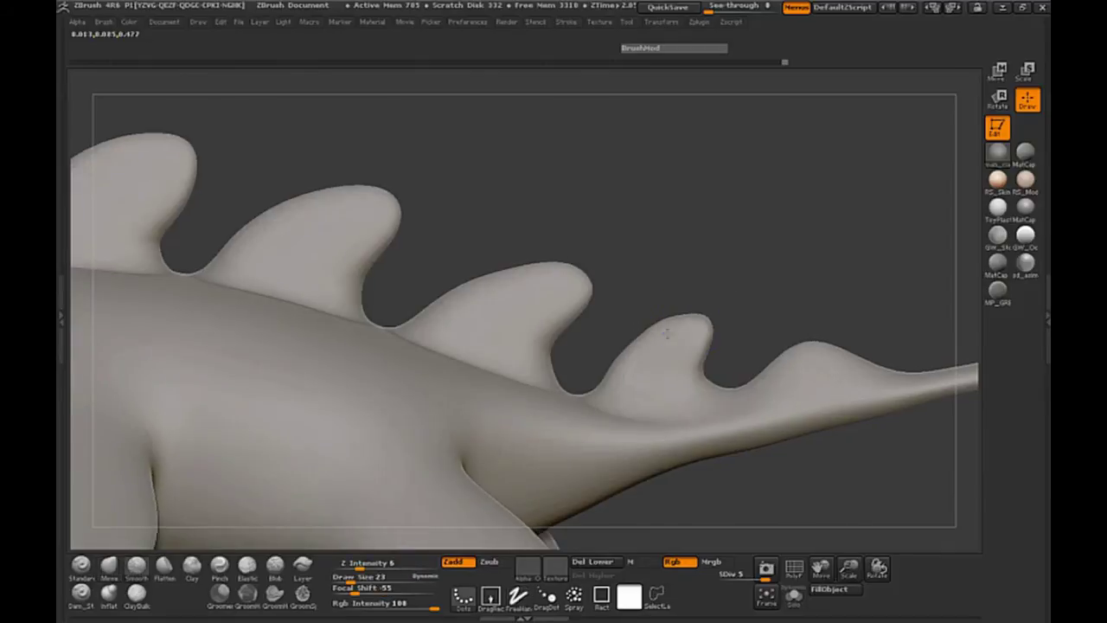
Pull the eighth spike's tip backward into a curved fin, smooth its surface, and touch up the seventh fin's tip
mouse_move(714, 302)
mouse_down()
mouse_move(763, 428)
mouse_move(669, 424)
mouse_move(665, 464)
mouse_up()
key(space)
drag(551, 304, 551, 307)
mouse_move(560, 406)
mouse_down()
mouse_move(548, 240)
mouse_move(462, 290)
mouse_move(453, 418)
mouse_move(546, 383)
mouse_move(683, 421)
mouse_up()
mouse_move(594, 247)
mouse_down()
mouse_move(606, 268)
mouse_move(484, 321)
mouse_move(571, 233)
mouse_move(596, 229)
mouse_up()
alt+drag(709, 372, 665, 265)
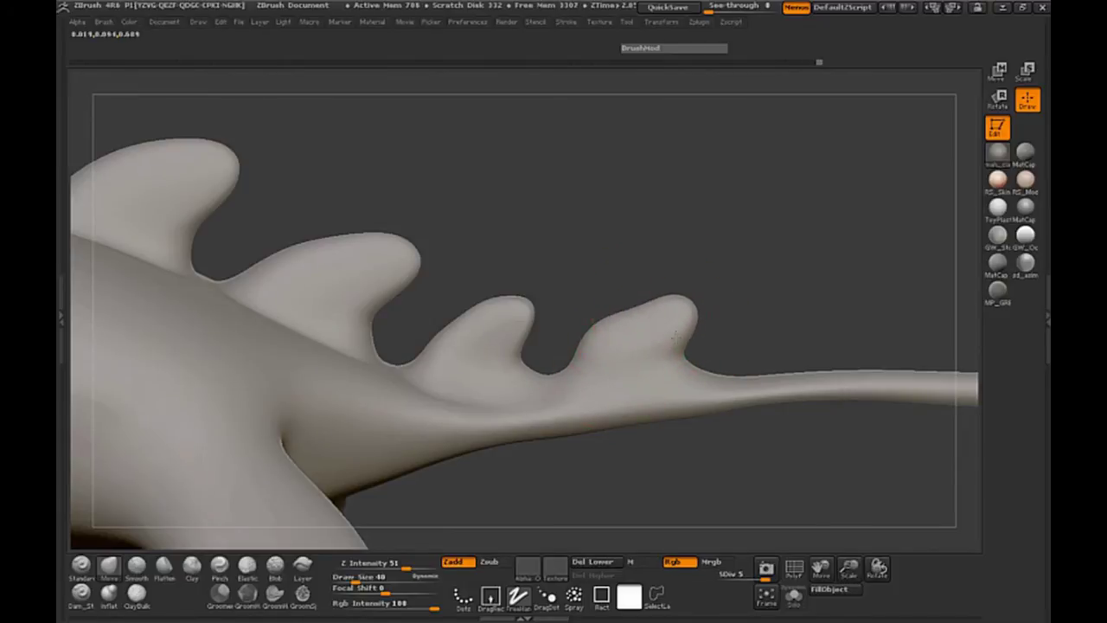
shift+drag(628, 329, 638, 309)
mouse_move(744, 306)
mouse_down()
mouse_move(631, 367)
mouse_move(472, 361)
mouse_up()
shift+drag(642, 354, 658, 358)
drag(500, 302, 508, 299)
With the Move brush at draw size 25, refine the outlines of the last two fins from the opposite side
key(space)
drag(618, 324, 612, 324)
drag(524, 325, 778, 498)
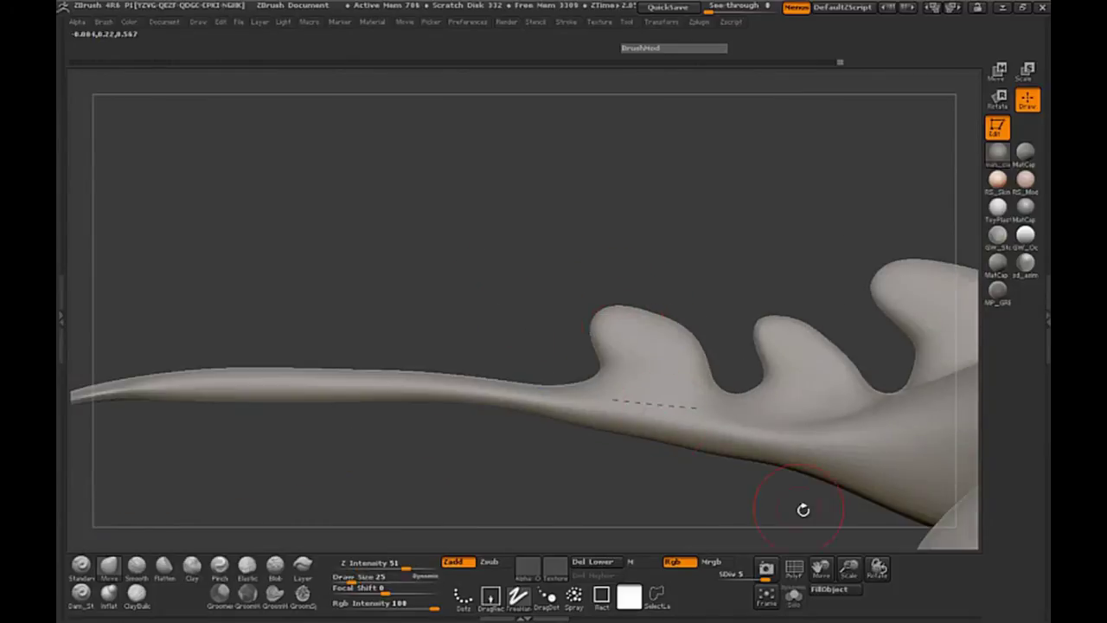
drag(841, 563, 851, 597)
drag(720, 283, 731, 285)
drag(746, 336, 757, 332)
mouse_move(618, 269)
mouse_down()
mouse_move(634, 316)
mouse_move(731, 321)
mouse_up()
drag(780, 273, 801, 275)
Adjust the front and upper edges of the seventh and eighth fins into smoother arcs
alt+drag(755, 229, 519, 238)
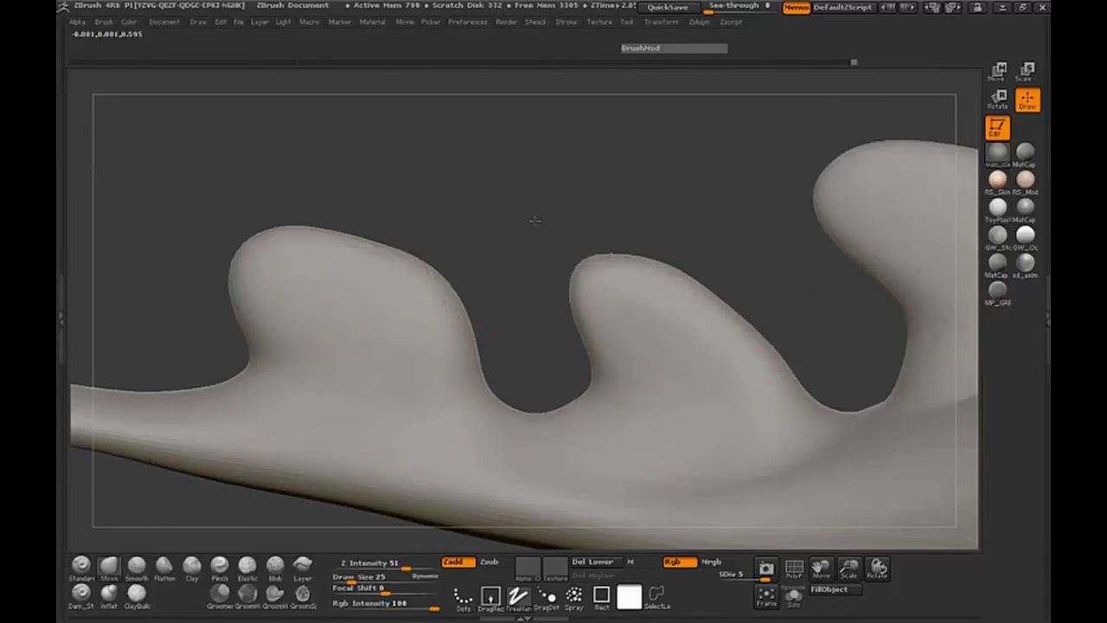
drag(704, 305, 732, 312)
drag(643, 352, 609, 382)
mouse_move(680, 299)
mouse_down()
mouse_move(720, 332)
mouse_move(735, 319)
mouse_up()
drag(486, 239, 546, 235)
mouse_move(412, 210)
mouse_down()
mouse_move(447, 228)
mouse_move(447, 242)
mouse_up()
With the Move brush at draw size 40, raise the third spike's upper front edge and smooth it
drag(849, 568, 704, 389)
mouse_move(657, 265)
mouse_down()
mouse_move(684, 223)
mouse_move(712, 291)
mouse_move(600, 257)
mouse_move(635, 299)
mouse_move(631, 313)
mouse_up()
key(space)
click(595, 421)
click(594, 408)
mouse_move(585, 416)
mouse_down()
mouse_move(596, 419)
mouse_move(580, 395)
mouse_up()
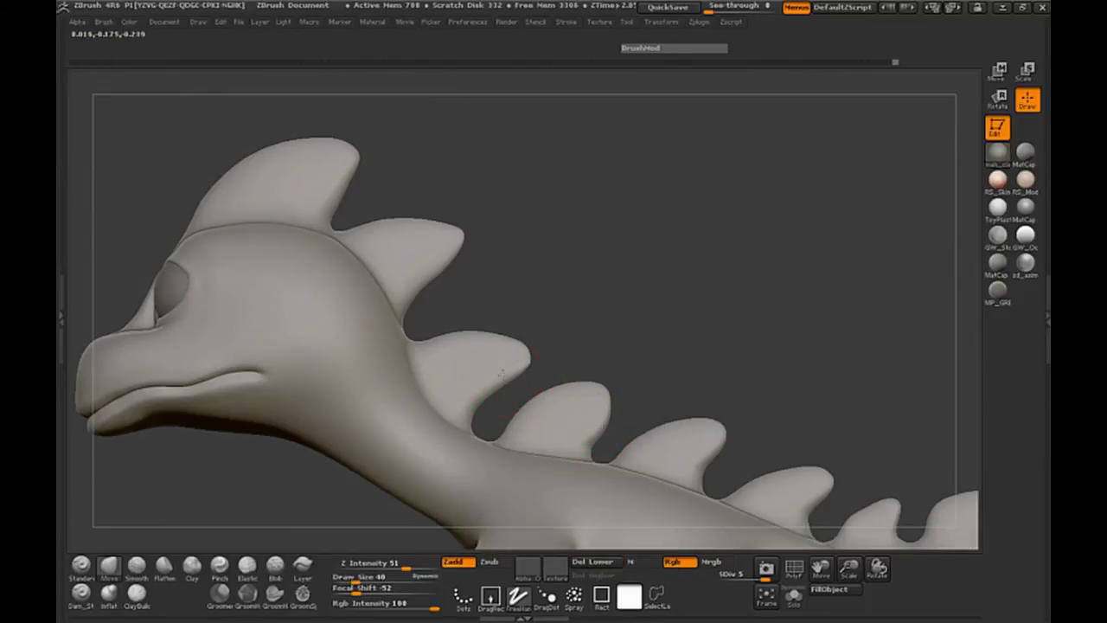
drag(474, 336, 447, 339)
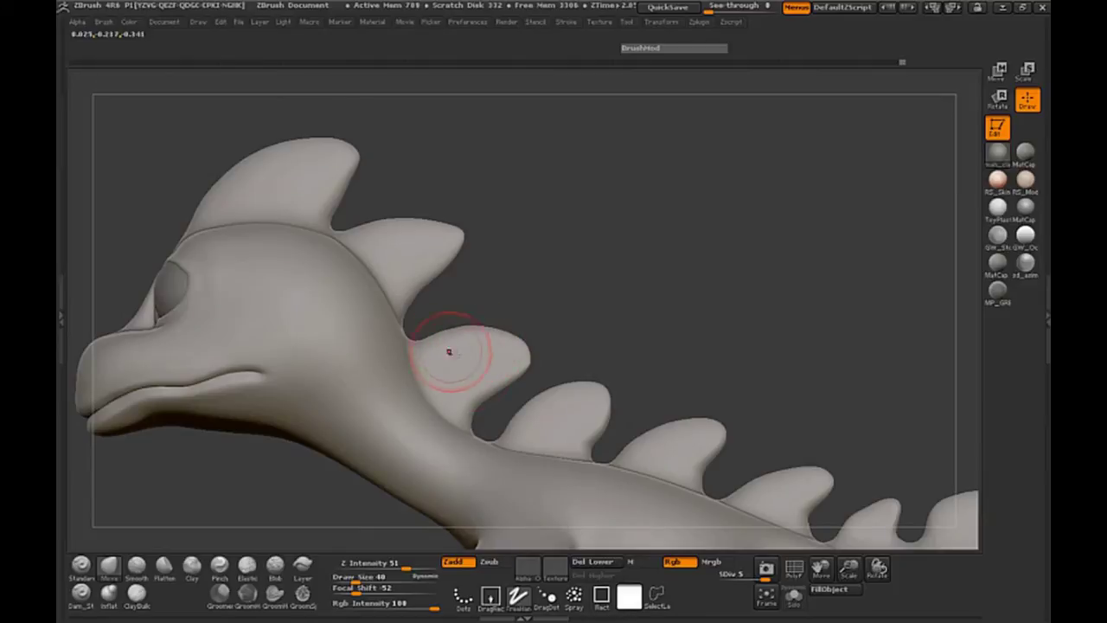
drag(614, 353, 558, 352)
shift+drag(524, 355, 510, 361)
Sharpen the rim of the head crest with the Pinch brush at Z Intensity 3
drag(674, 342, 359, 309)
drag(290, 309, 302, 304)
alt+drag(218, 304, 356, 142)
drag(249, 248, 400, 245)
mouse_move(356, 366)
mouse_down()
mouse_move(333, 367)
mouse_move(315, 458)
mouse_up()
click(223, 567)
drag(379, 564, 366, 564)
alt+drag(741, 240, 752, 355)
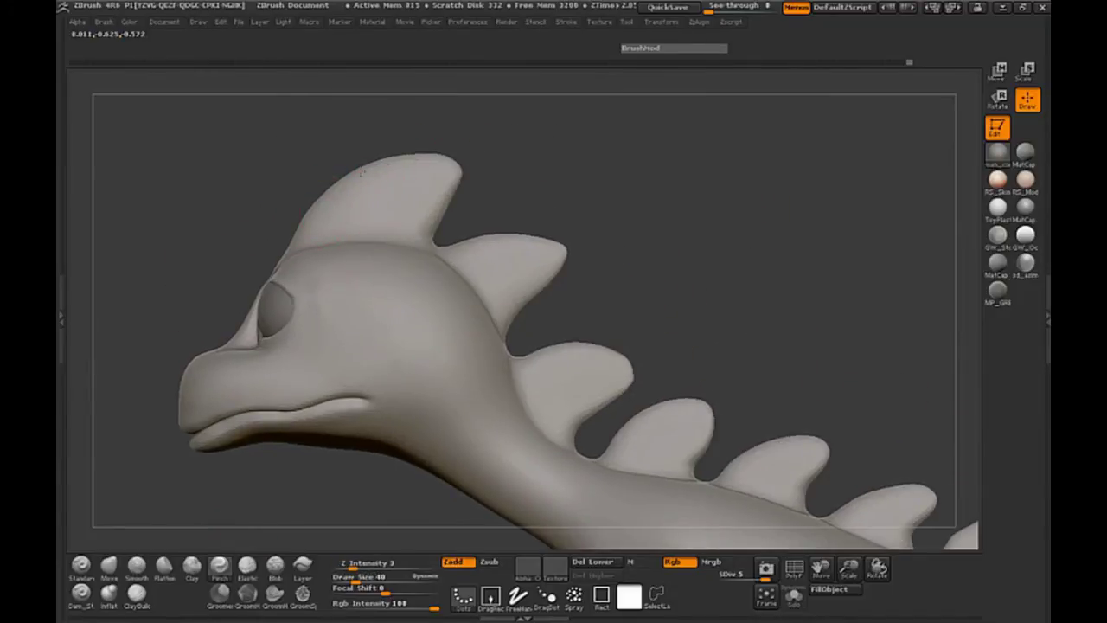
drag(356, 173, 384, 163)
mouse_move(540, 165)
mouse_down()
mouse_move(608, 192)
mouse_move(533, 178)
mouse_up()
alt+drag(664, 252, 615, 227)
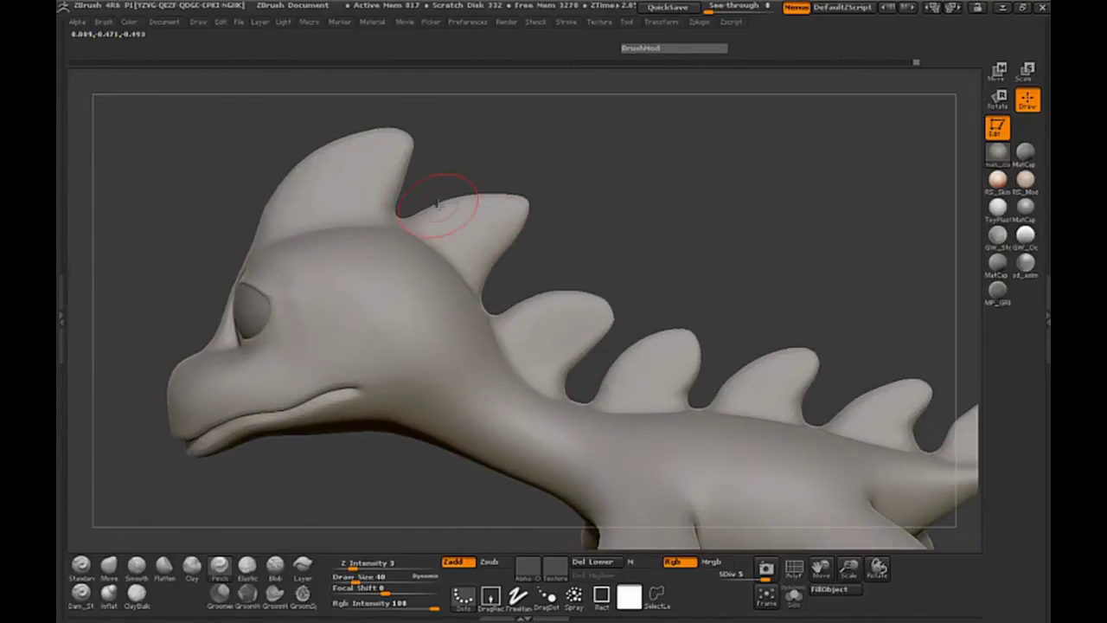
Raise the second spike's upper edge into a fuller arch with the Move brush
click(109, 566)
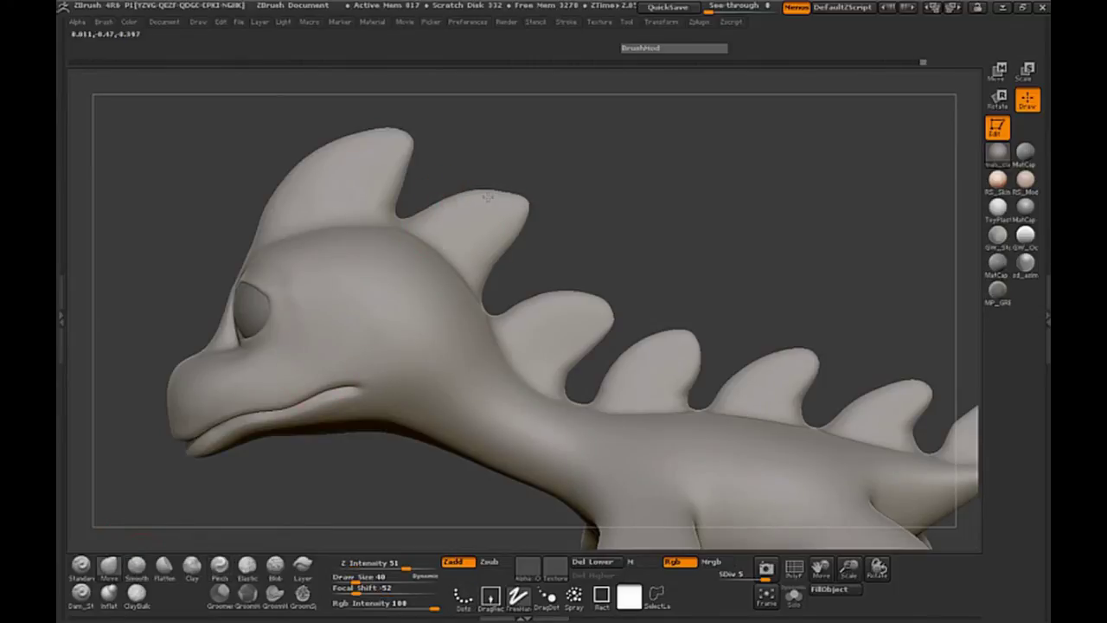
mouse_move(571, 218)
mouse_down()
mouse_move(590, 210)
mouse_move(581, 225)
mouse_up()
drag(392, 188, 404, 173)
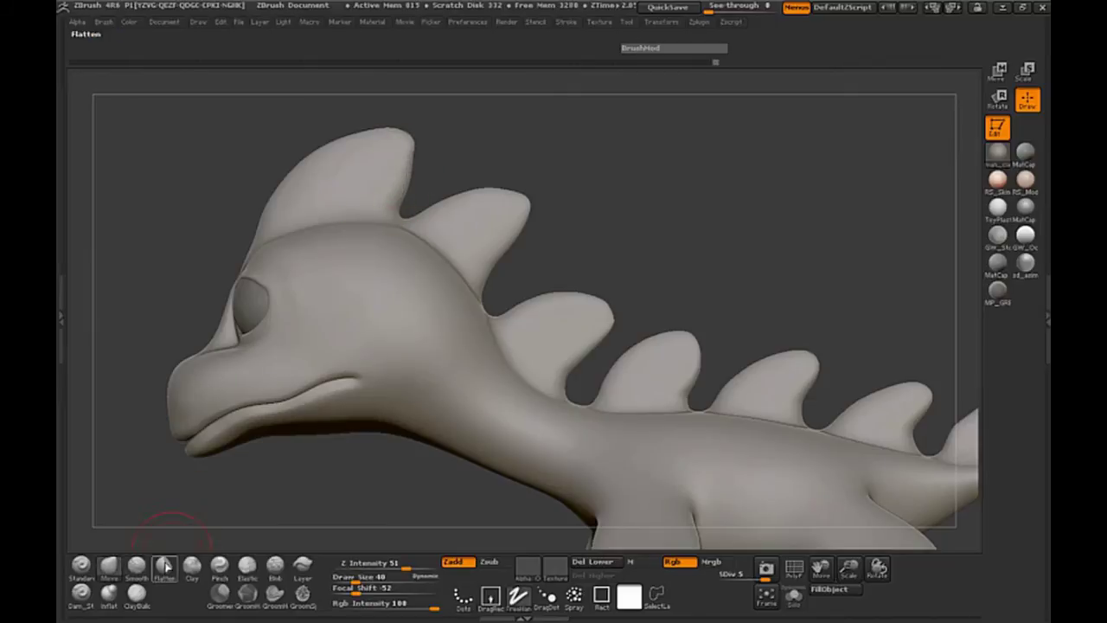
Pinch the rims of the third and fourth fins with the Pinch brush at draw size 27
click(220, 566)
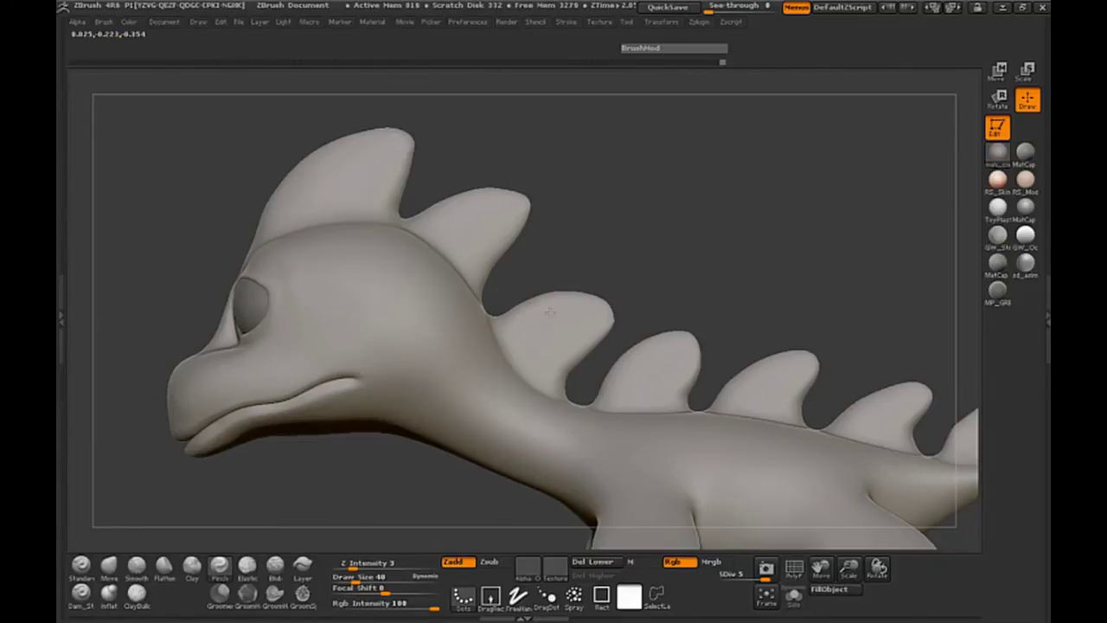
alt+drag(663, 296, 562, 241)
key(space)
drag(562, 313, 556, 315)
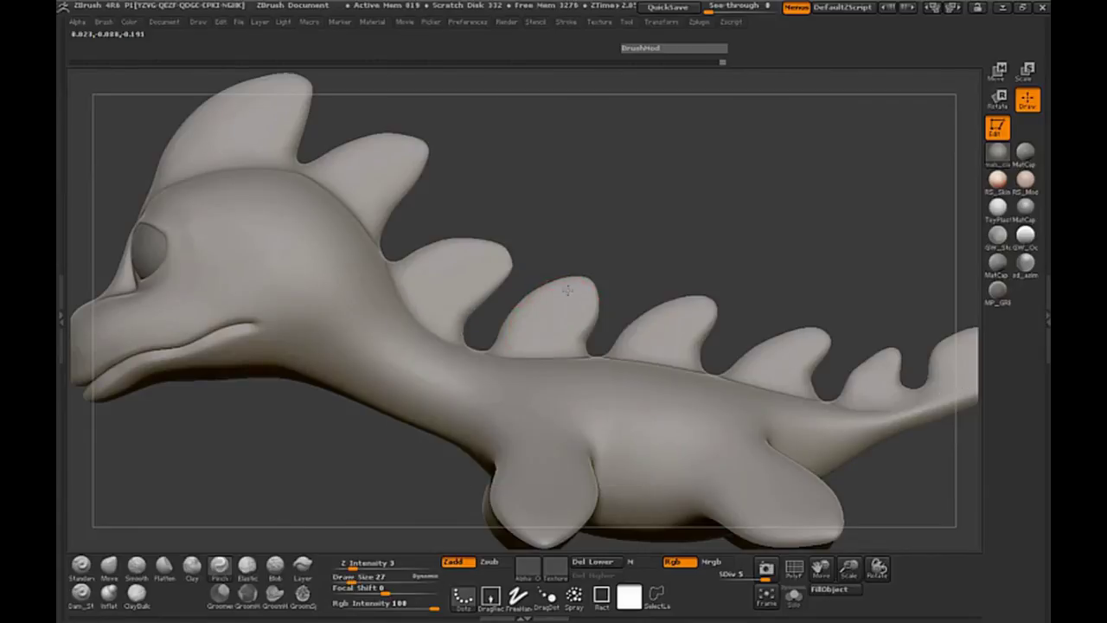
drag(633, 284, 637, 276)
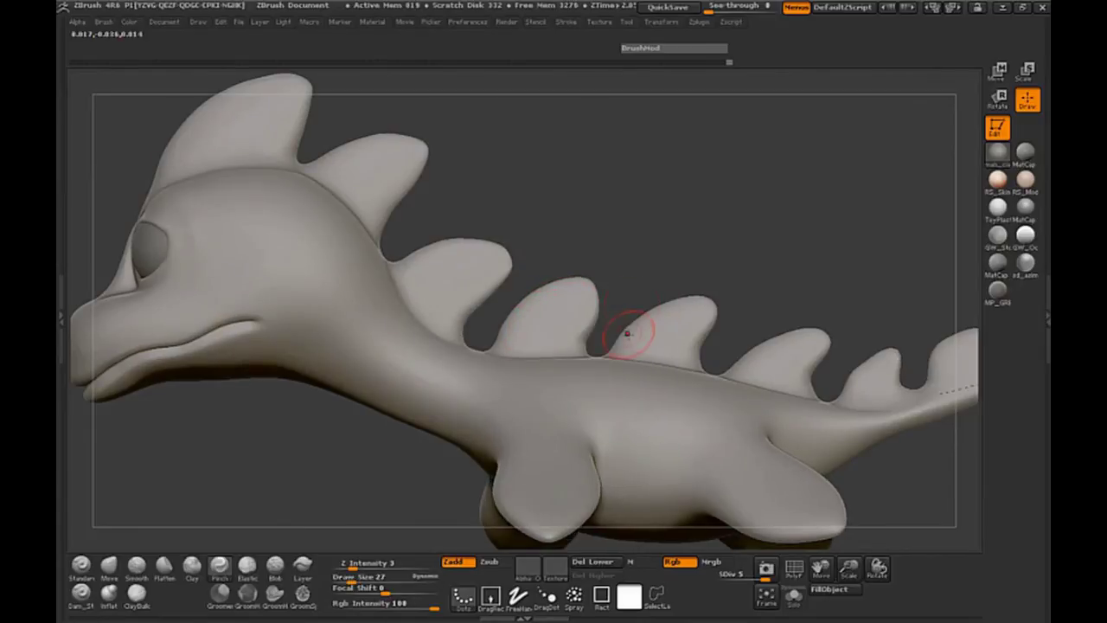
Set the Smooth brush's Z Intensity to 36 and smooth the surface around a mid-back fin's base
drag(755, 297, 623, 354)
mouse_move(521, 363)
mouse_down()
mouse_move(467, 355)
mouse_move(399, 395)
mouse_move(356, 286)
mouse_move(531, 340)
mouse_move(441, 400)
mouse_up()
mouse_move(683, 458)
shift+mouse_down()
mouse_move(669, 333)
mouse_move(638, 290)
shift+mouse_up()
shift+drag(633, 340, 633, 328)
drag(848, 567, 972, 587)
shift+click(395, 565)
shift+drag(621, 226, 619, 223)
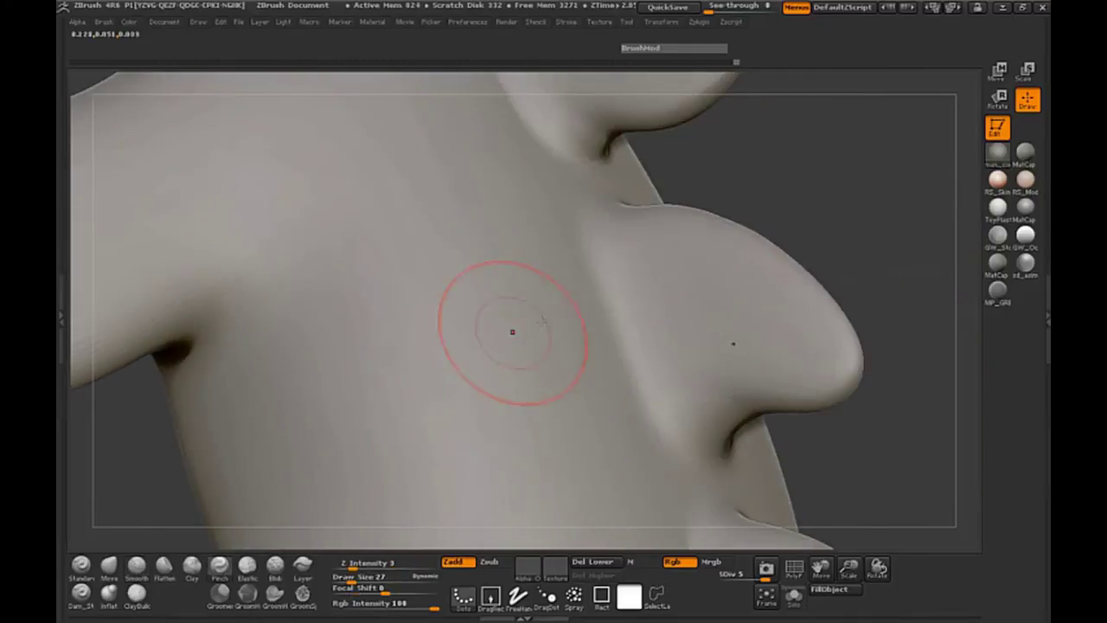
drag(731, 341, 855, 342)
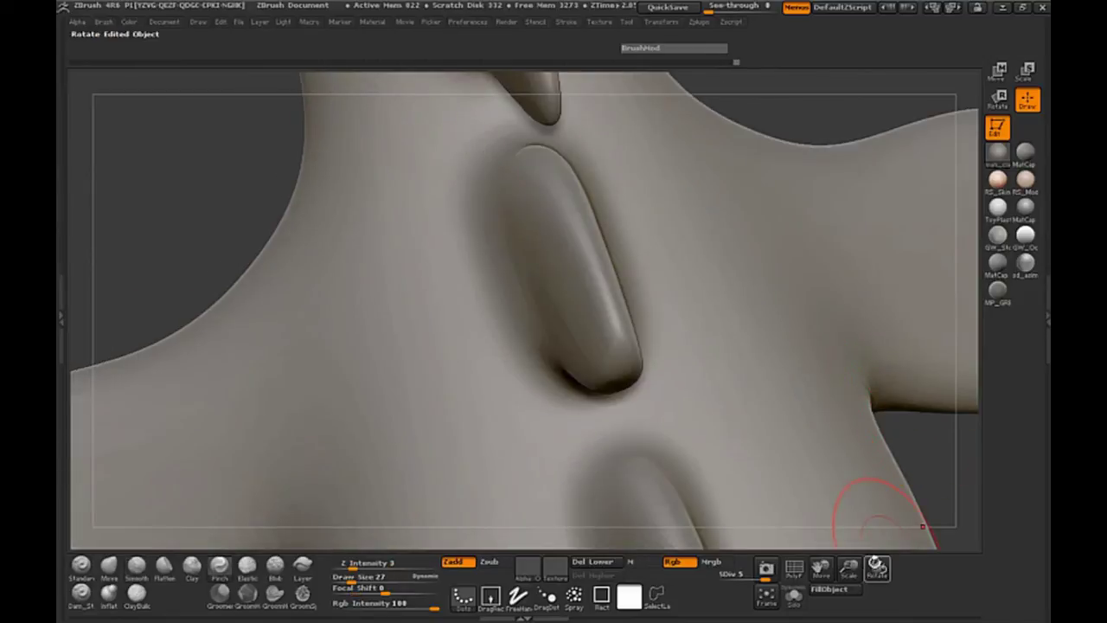
Pull the eighth fin's tip upward into a taller point with the Move brush
drag(848, 568, 749, 523)
alt+drag(758, 375, 717, 242)
shift+drag(755, 314, 584, 406)
alt+drag(682, 295, 610, 289)
drag(665, 194, 684, 219)
alt+drag(734, 276, 554, 213)
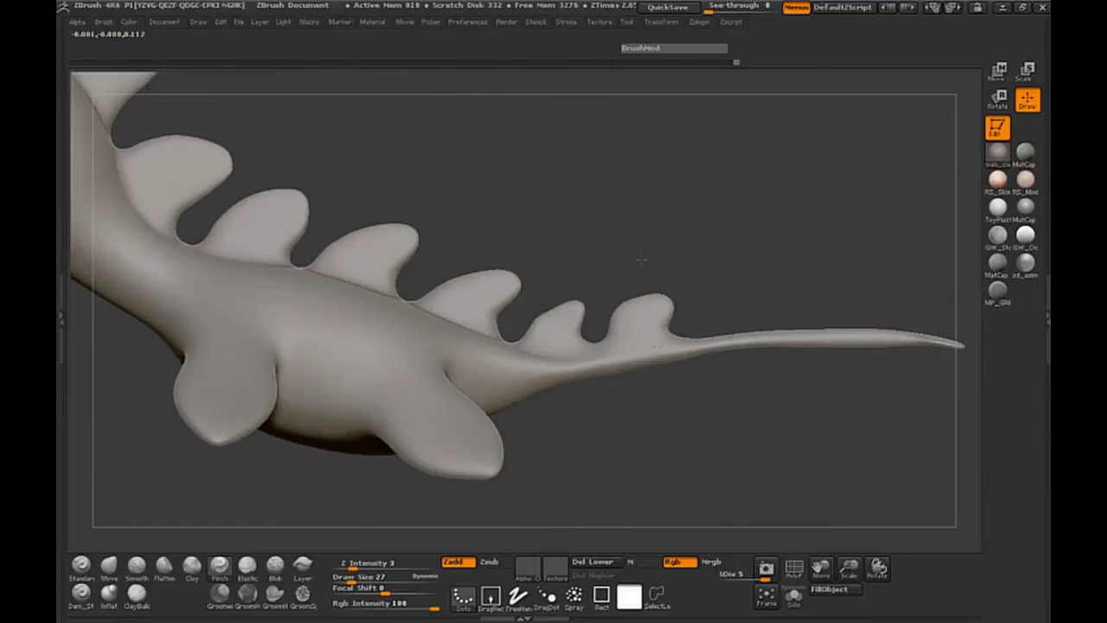
drag(851, 569, 958, 553)
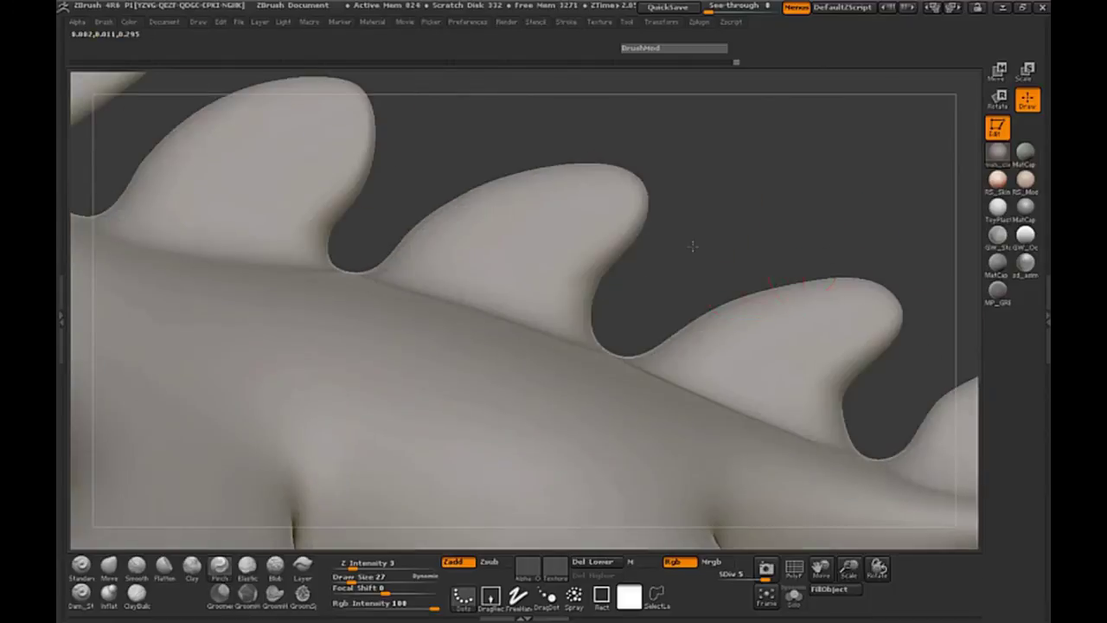
alt+drag(827, 257, 374, 199)
click(109, 566)
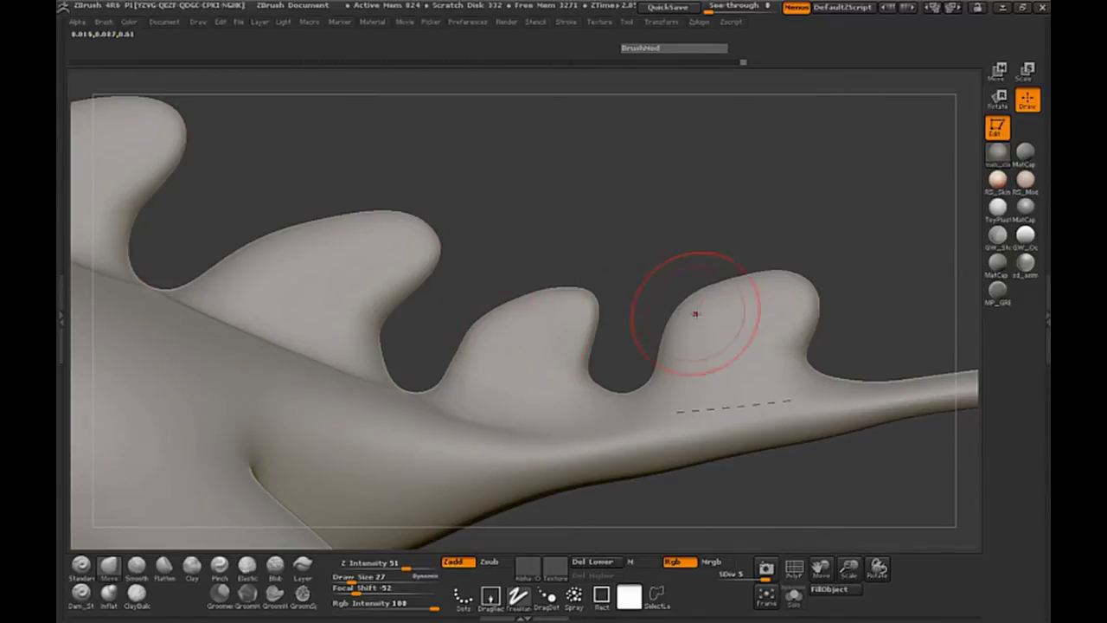
mouse_move(759, 286)
mouse_down()
mouse_move(752, 278)
mouse_move(732, 306)
mouse_move(725, 300)
mouse_move(804, 264)
mouse_up()
Smooth the eighth fin's tip and the front edges of the last two fins at draw size 12
key(space)
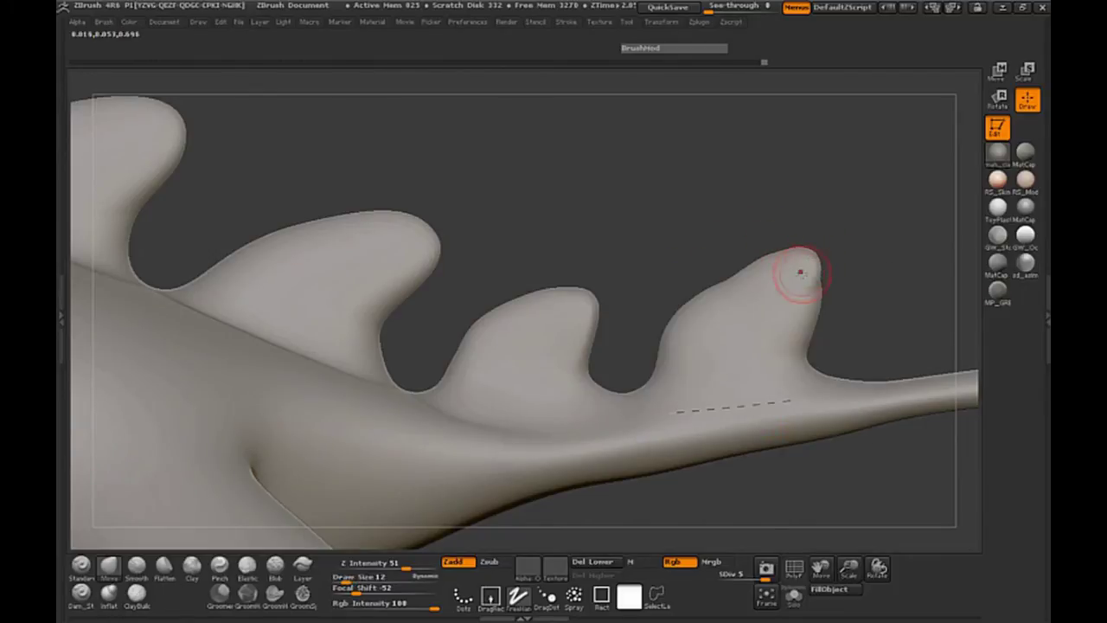
key(shift)
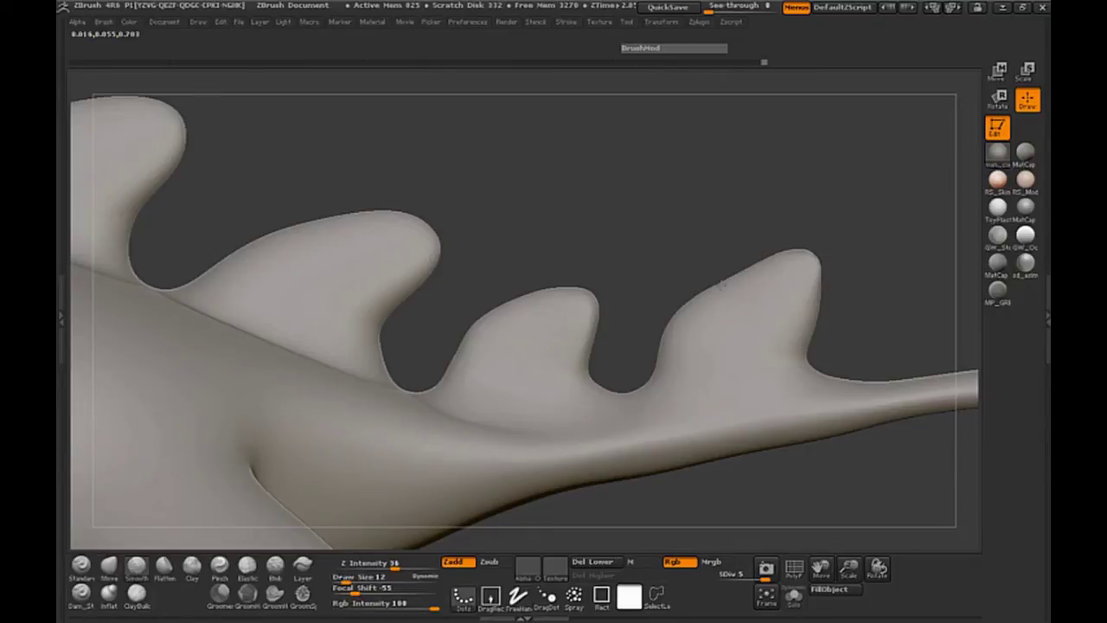
shift+drag(659, 357, 655, 367)
shift+drag(749, 279, 665, 352)
shift+drag(553, 307, 467, 342)
Smooth the body surface along the base of the seventh fin
mouse_move(532, 255)
mouse_down()
mouse_move(564, 239)
mouse_move(706, 231)
mouse_move(809, 270)
mouse_move(816, 341)
mouse_move(765, 299)
mouse_move(456, 213)
mouse_up()
shift+drag(749, 207, 708, 297)
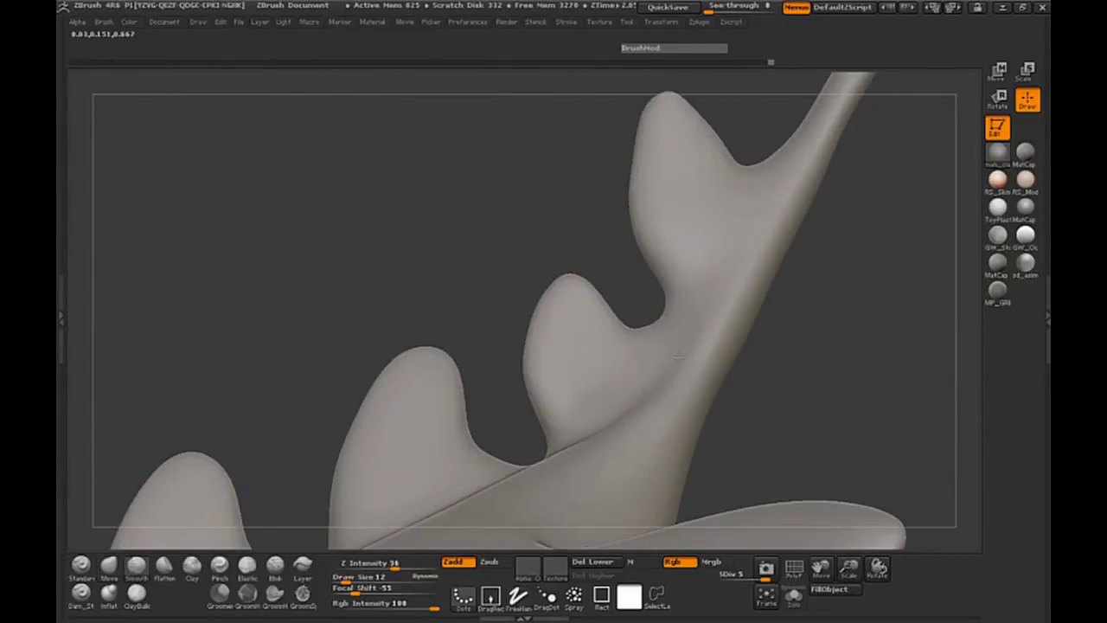
shift+drag(637, 389, 606, 373)
Inflate the tail surface beside the seventh fin with the Inflat brush and smooth the resulting ridge
mouse_move(377, 263)
mouse_down()
mouse_move(363, 257)
mouse_move(493, 363)
mouse_up()
mouse_move(817, 410)
mouse_down()
mouse_move(770, 314)
mouse_move(758, 379)
mouse_up()
click(109, 594)
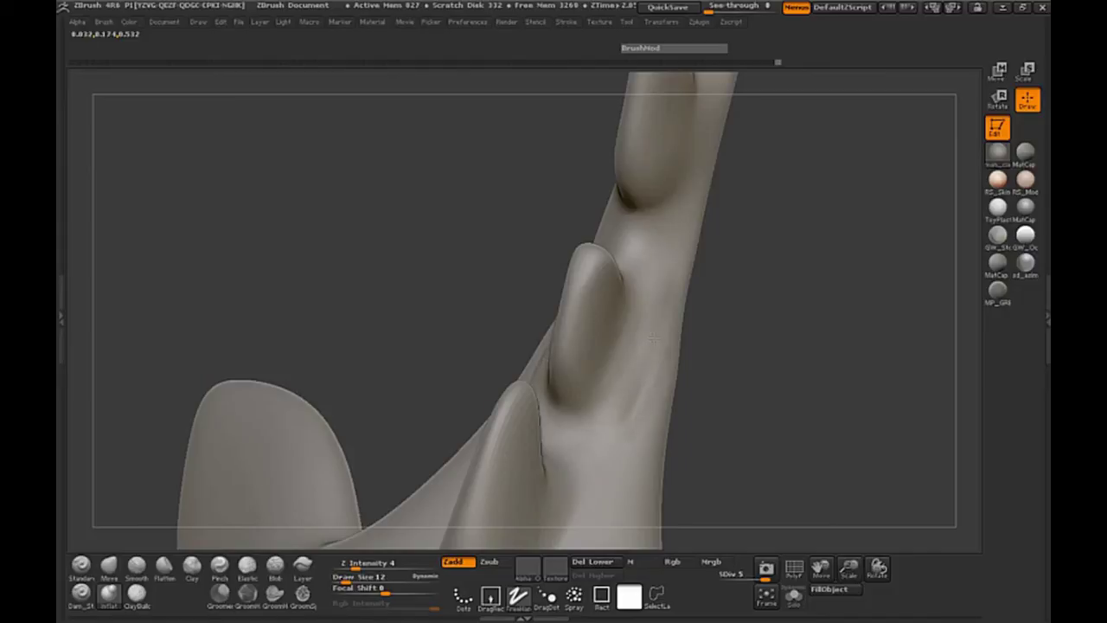
key(shift)
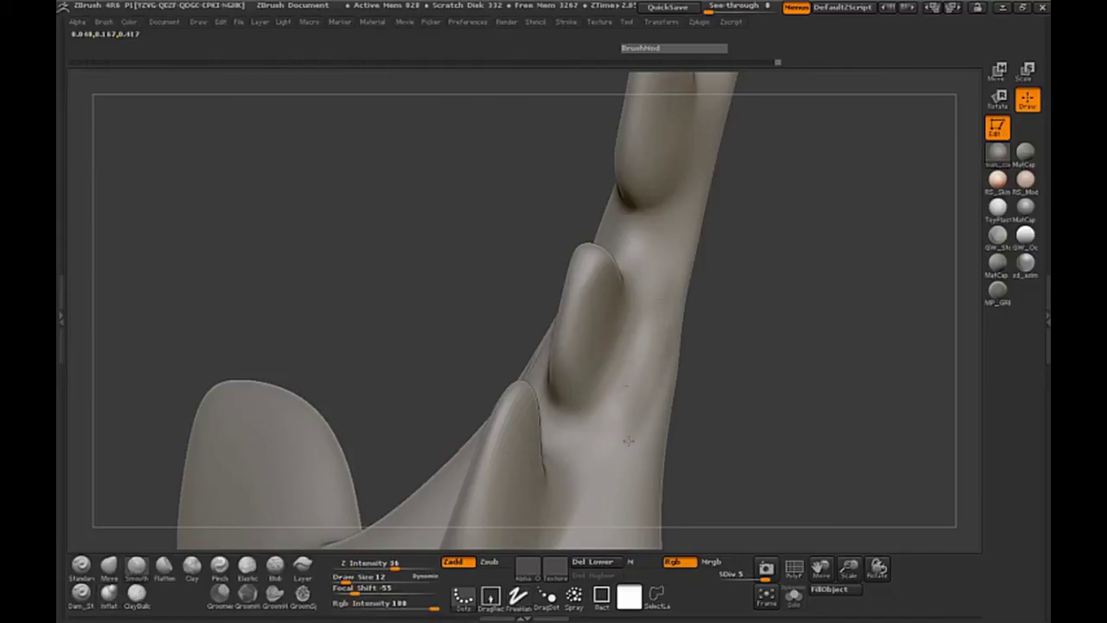
mouse_move(668, 408)
shift+mouse_down()
mouse_move(661, 424)
mouse_move(643, 359)
shift+mouse_up()
Set the Smooth brush's Z Intensity to 55 and smooth the tail on both sides of the seventh fin
shift+click(408, 565)
drag(758, 420, 648, 407)
shift+drag(610, 377, 607, 419)
mouse_move(323, 381)
mouse_down()
mouse_move(401, 311)
mouse_move(264, 368)
mouse_up()
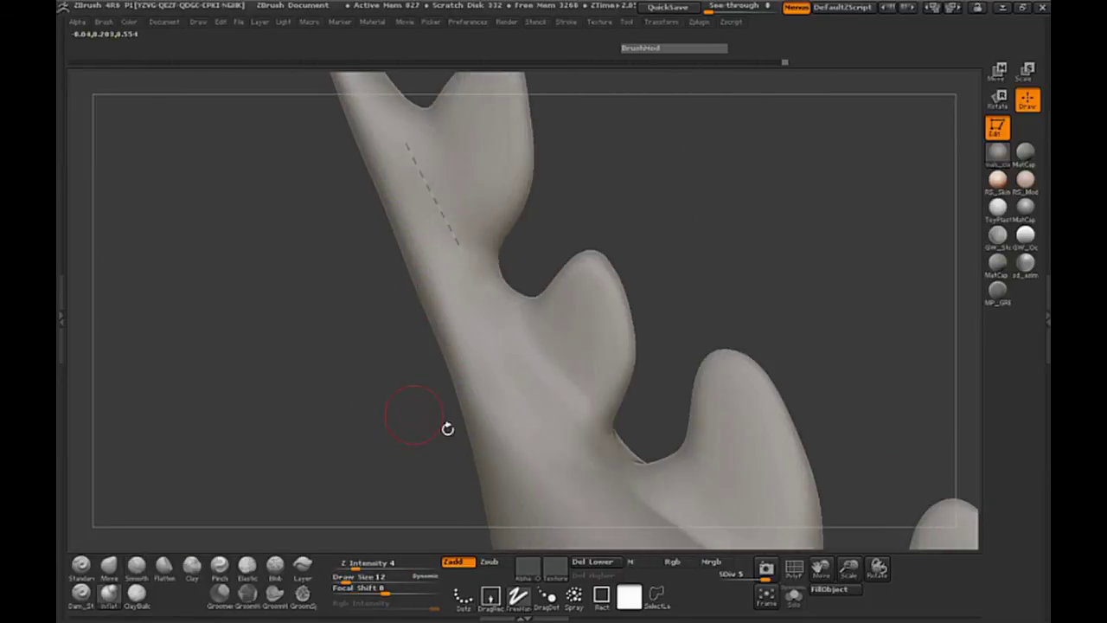
shift+drag(601, 494, 579, 474)
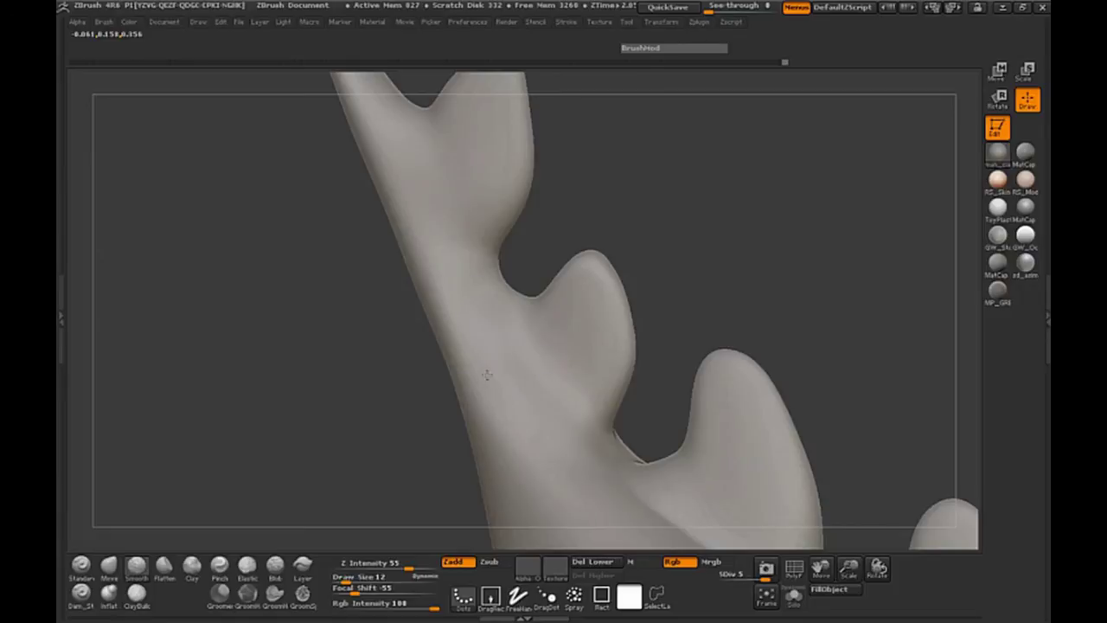
shift+drag(500, 368, 411, 147)
Smooth out the bumps on top of the tail just behind the last fin
mouse_move(341, 441)
mouse_down()
mouse_move(440, 368)
mouse_move(424, 337)
mouse_up()
drag(821, 569, 719, 397)
alt+drag(681, 432, 849, 444)
alt+drag(778, 461, 700, 497)
drag(848, 568, 987, 590)
alt+drag(798, 266, 576, 136)
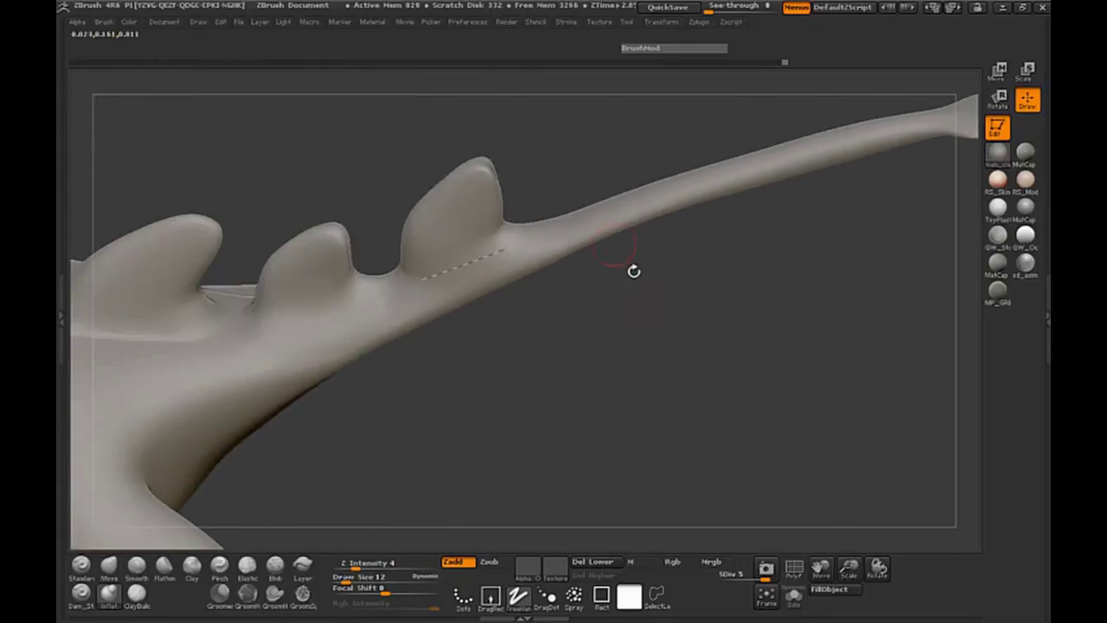
drag(667, 316, 660, 341)
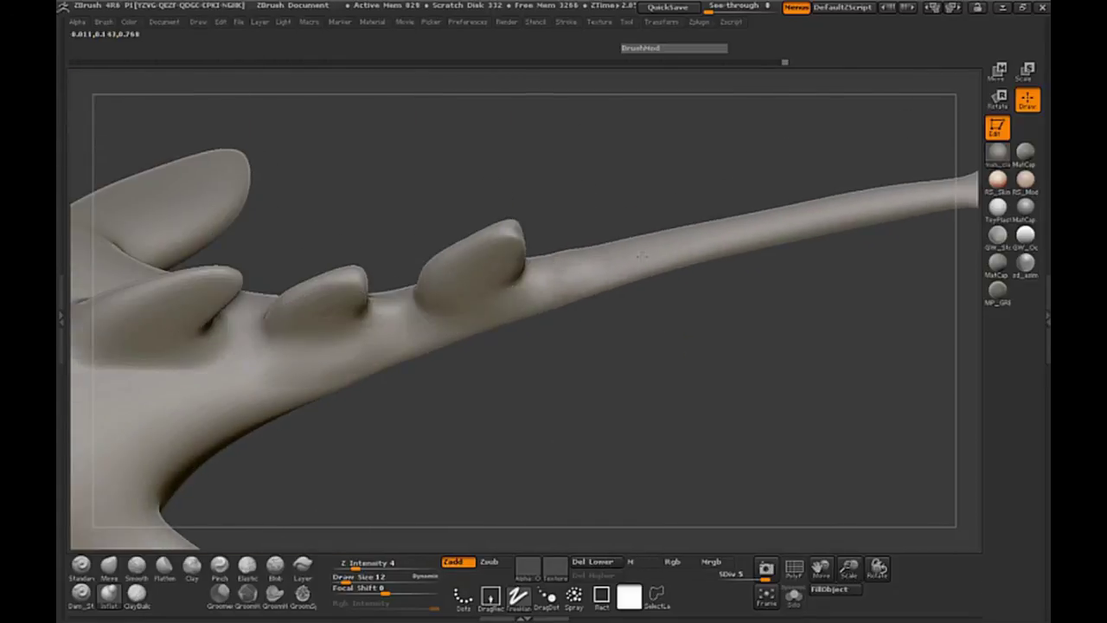
shift+drag(629, 255, 577, 274)
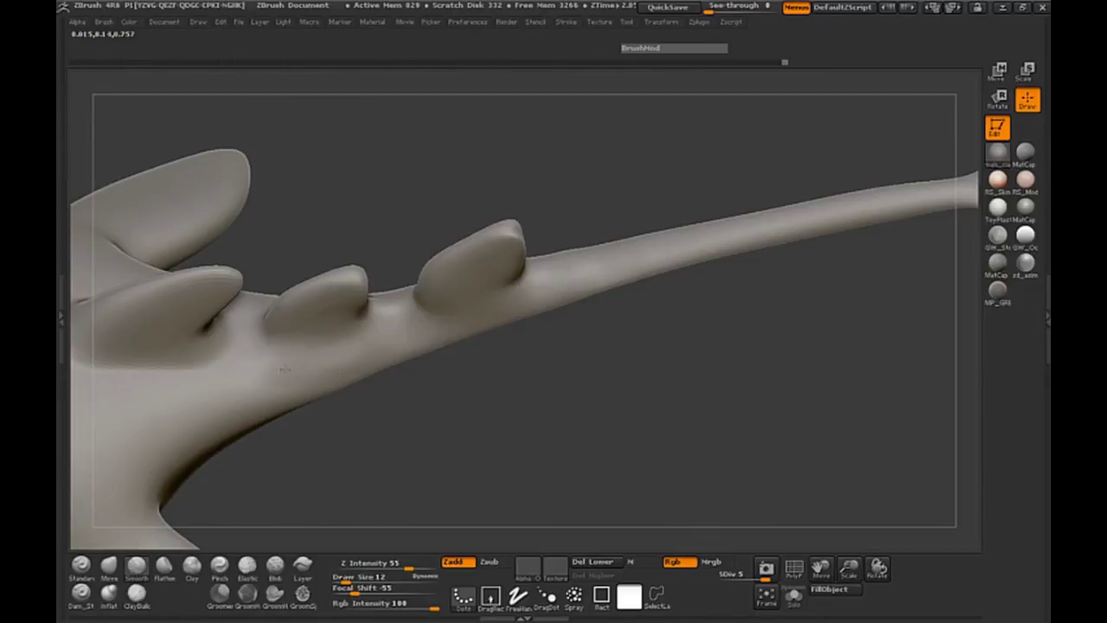
Examine the whole creature and its row of fins from several angles
mouse_move(386, 424)
mouse_down()
mouse_move(427, 444)
mouse_move(498, 423)
mouse_up()
drag(551, 465, 609, 469)
drag(849, 568, 708, 512)
alt+drag(735, 413, 782, 463)
key(shift)
key(ctrl+shift+r)
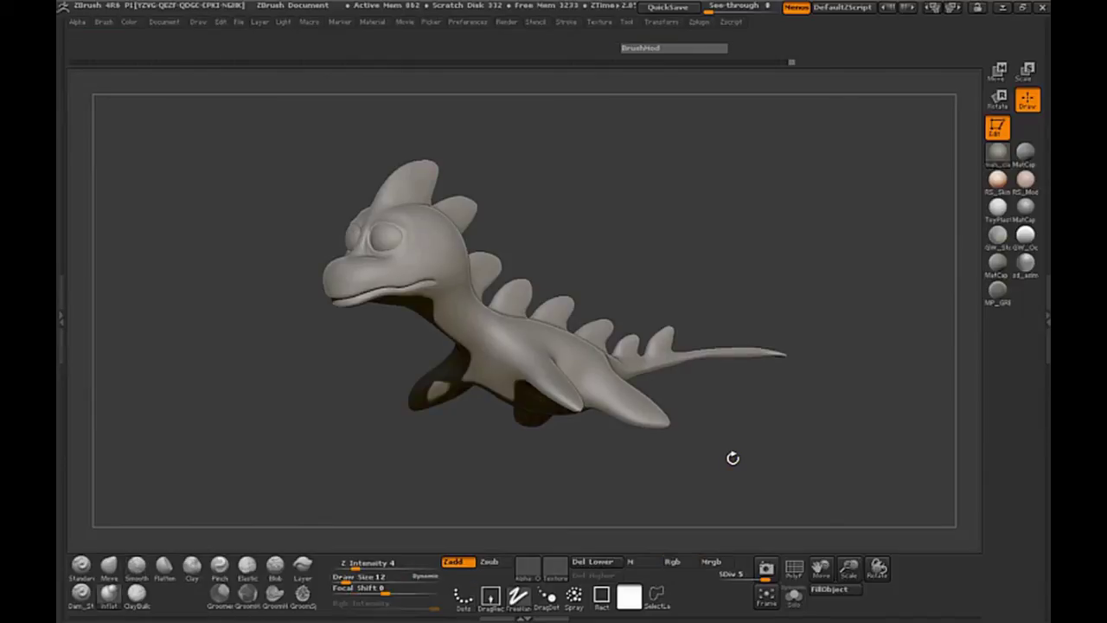
drag(732, 457, 595, 463)
With the Move brush at draw size 34, refine the outlines of the seventh and sixth fins
drag(852, 563, 964, 573)
alt+drag(825, 526, 758, 539)
key(space)
drag(558, 308, 566, 309)
click(109, 567)
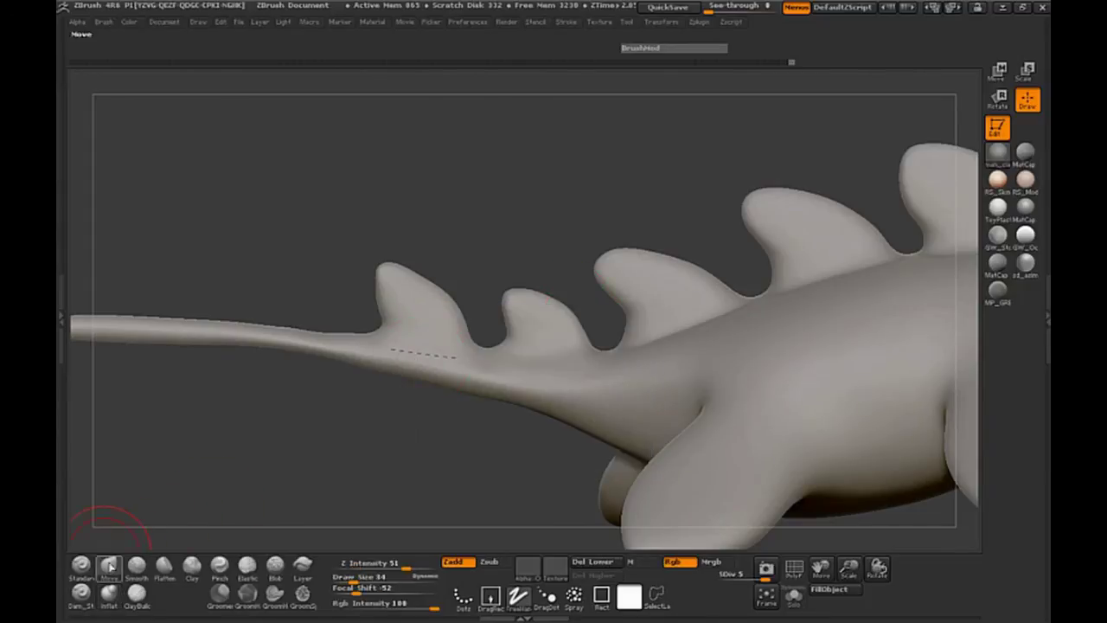
drag(544, 299, 512, 319)
drag(685, 263, 647, 246)
Round the fifth fin's upper edge and deepen the rear curves of the fourth and third fins
alt+drag(616, 203, 401, 242)
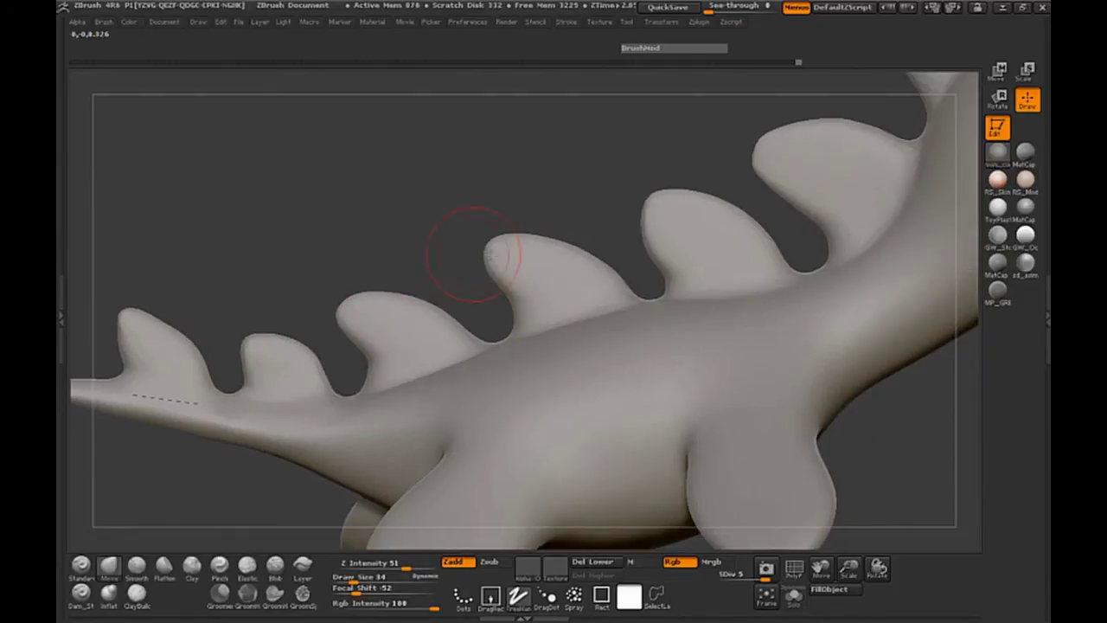
drag(578, 249, 583, 242)
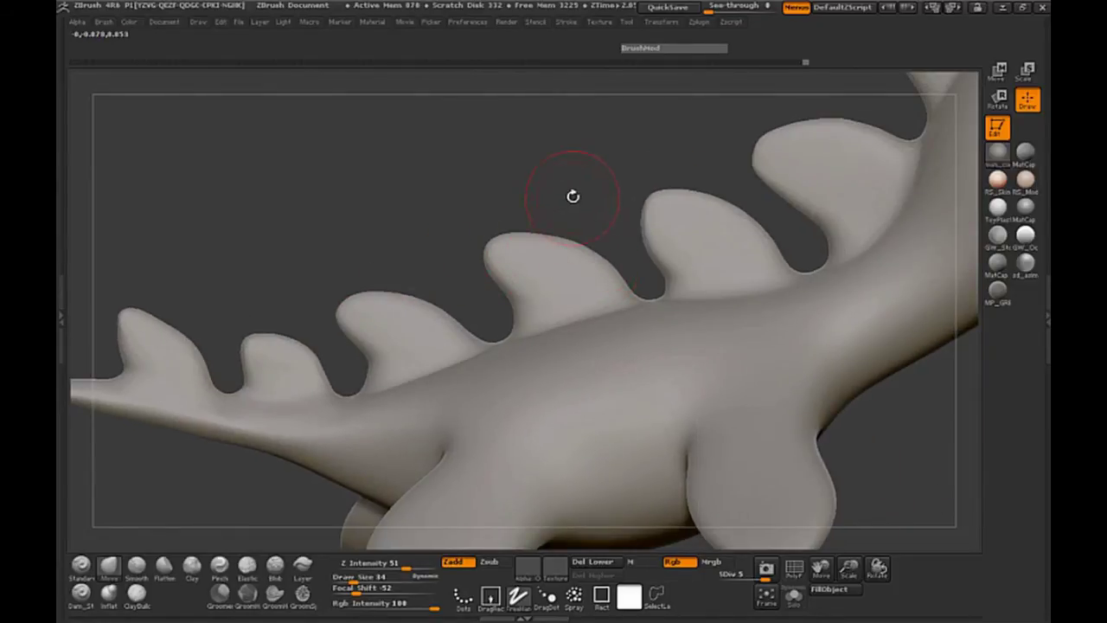
alt+drag(573, 205, 468, 273)
mouse_move(559, 318)
mouse_down()
mouse_move(568, 324)
mouse_move(546, 294)
mouse_up()
drag(689, 272, 687, 262)
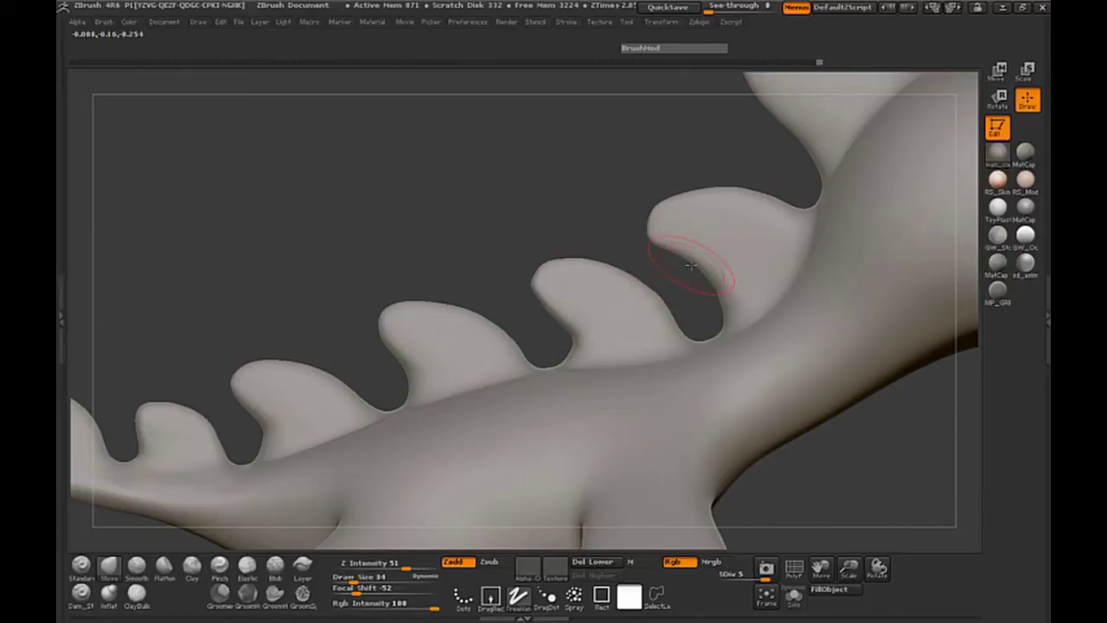
Hollow the second fin's rear edge, extend its tip backward, and smooth the curve
alt+drag(623, 175, 440, 298)
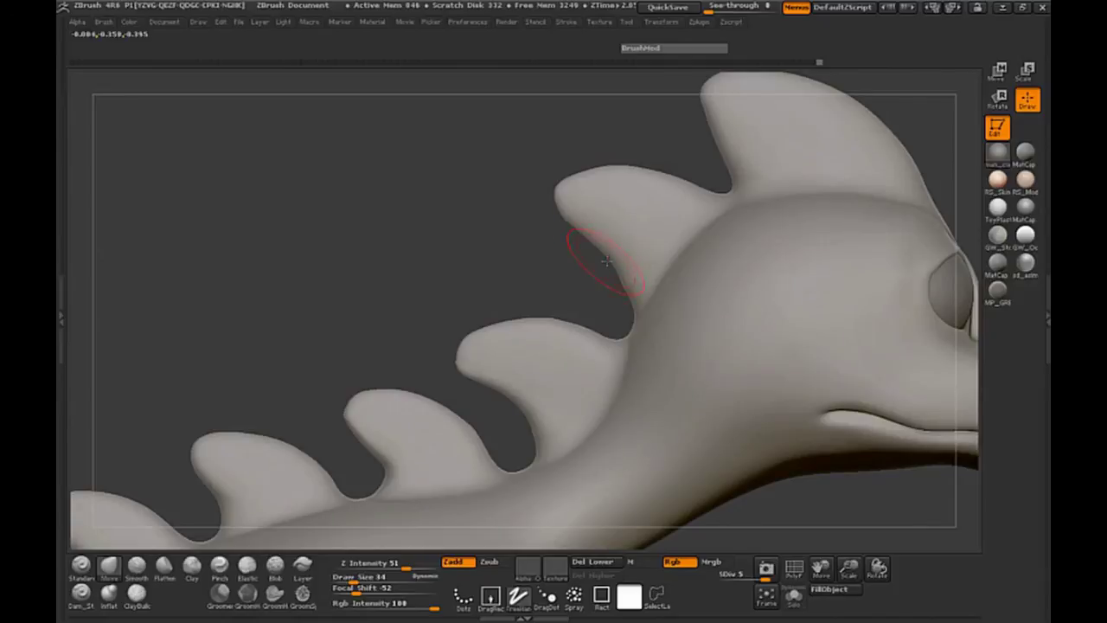
drag(616, 275, 613, 259)
drag(567, 214, 551, 205)
shift+drag(630, 222, 637, 265)
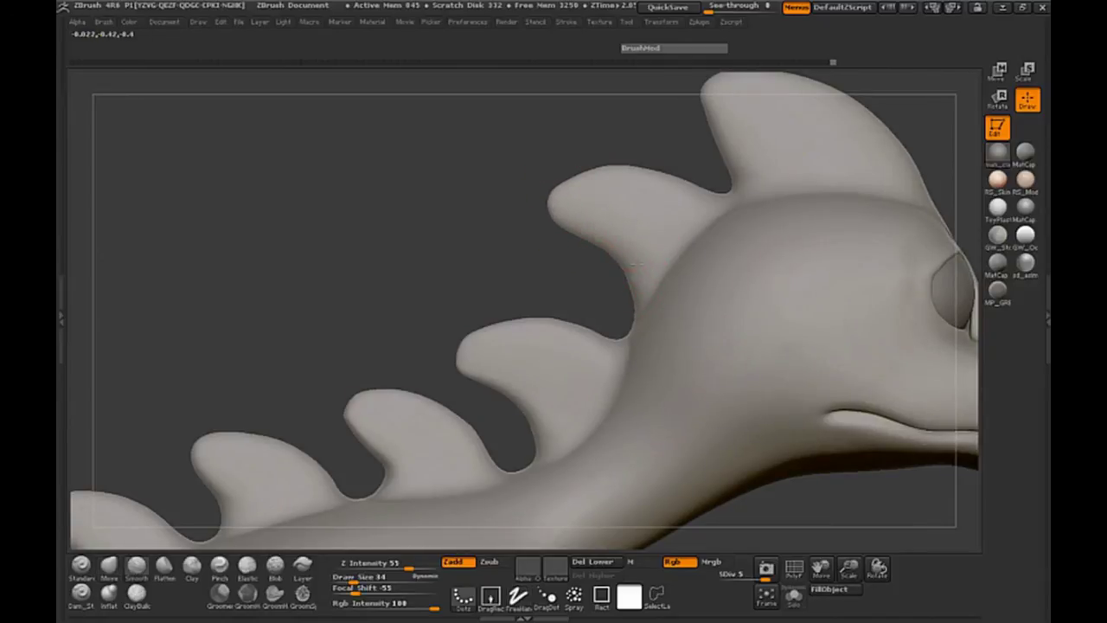
Reshape the rear edge of the first fin on top of the head toward its tip and smooth the curve
alt+drag(454, 223, 371, 286)
mouse_move(636, 226)
mouse_down()
mouse_move(654, 215)
mouse_move(646, 194)
mouse_move(616, 176)
mouse_up()
mouse_move(653, 210)
shift+mouse_down()
mouse_move(670, 200)
mouse_move(664, 235)
shift+mouse_up()
Examine the head and the full row of fins from both sides and at whole-creature distance
drag(516, 188, 344, 239)
alt+drag(310, 295, 266, 253)
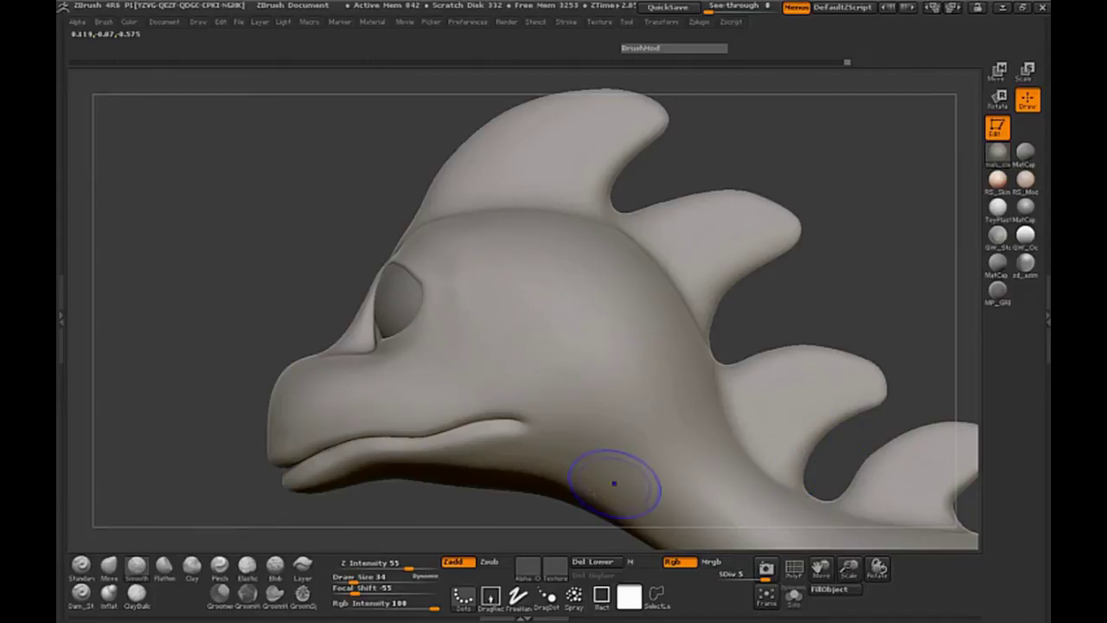
shift+drag(411, 562, 381, 564)
drag(225, 401, 316, 145)
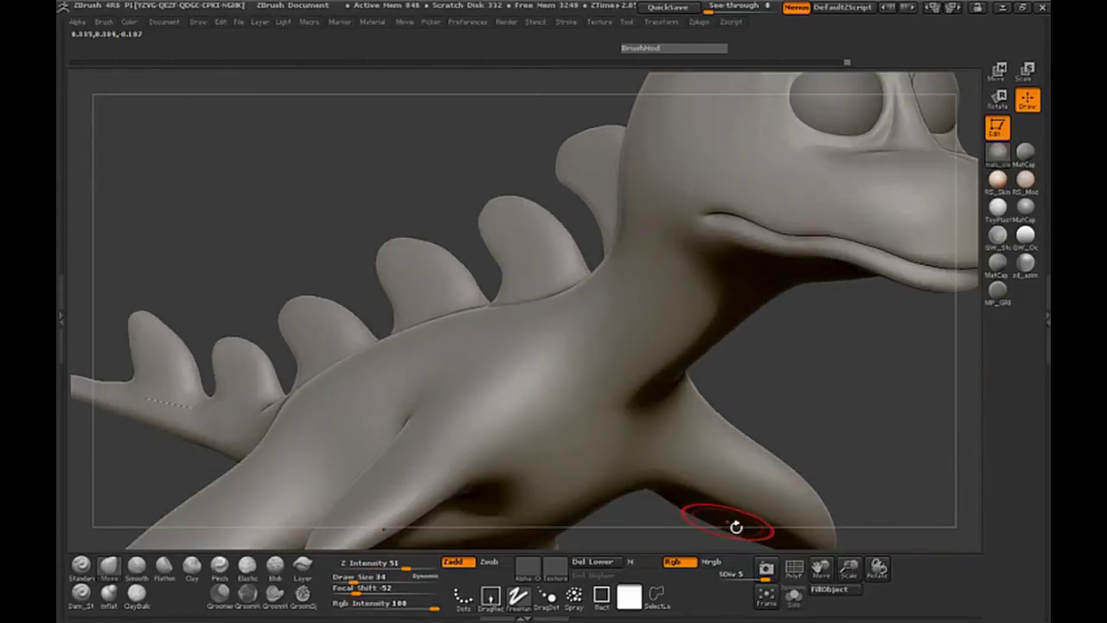
drag(850, 568, 779, 560)
alt+drag(810, 364, 772, 426)
mouse_move(772, 426)
mouse_down()
mouse_move(389, 373)
mouse_move(329, 375)
mouse_up()
mouse_move(405, 406)
mouse_down()
mouse_move(484, 415)
mouse_move(741, 366)
mouse_move(747, 432)
mouse_up()
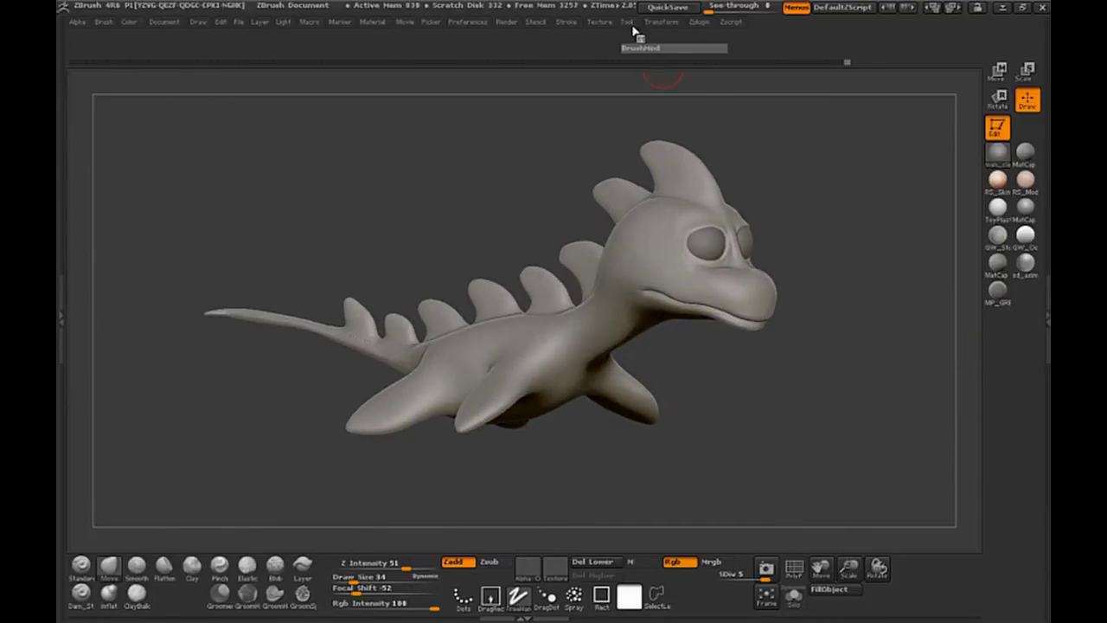
Save the sculpt as a new ZTool file named BlueToony4 in the project's ztool folder
click(626, 23)
click(711, 48)
click(229, 261)
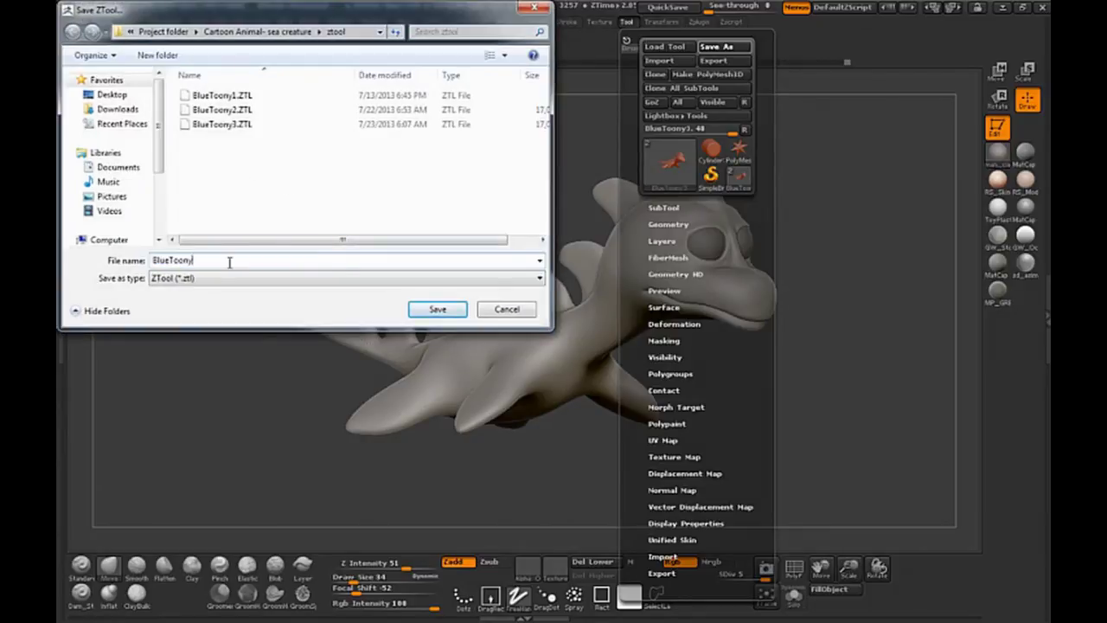
key(Return)
Duplicate the BlueToony4 body subtool
drag(362, 249, 135, 335)
click(64, 321)
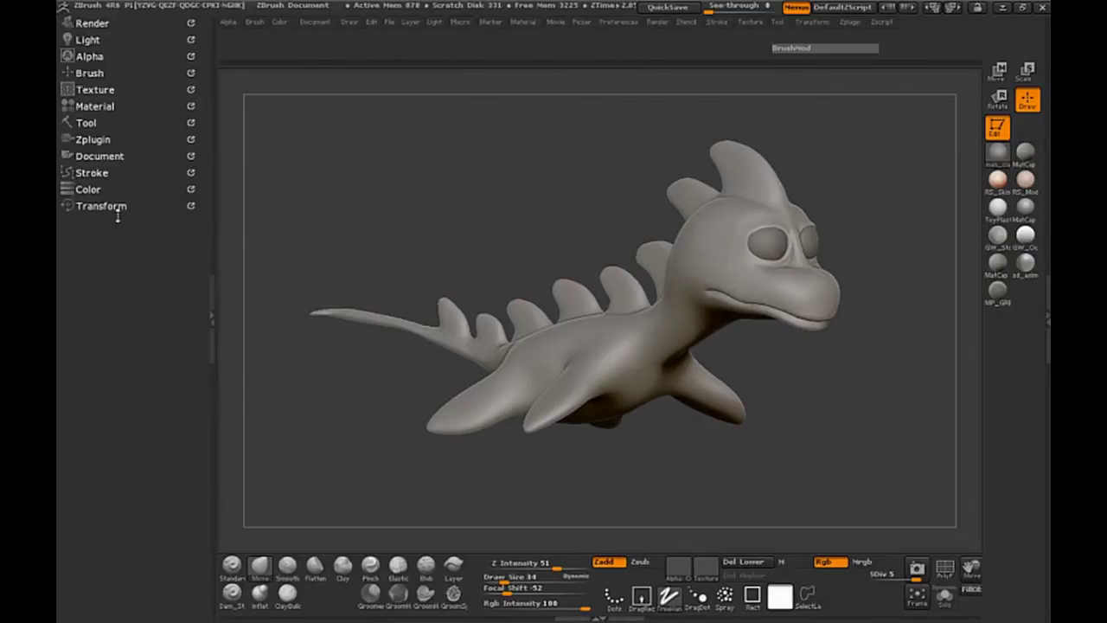
click(92, 128)
click(105, 227)
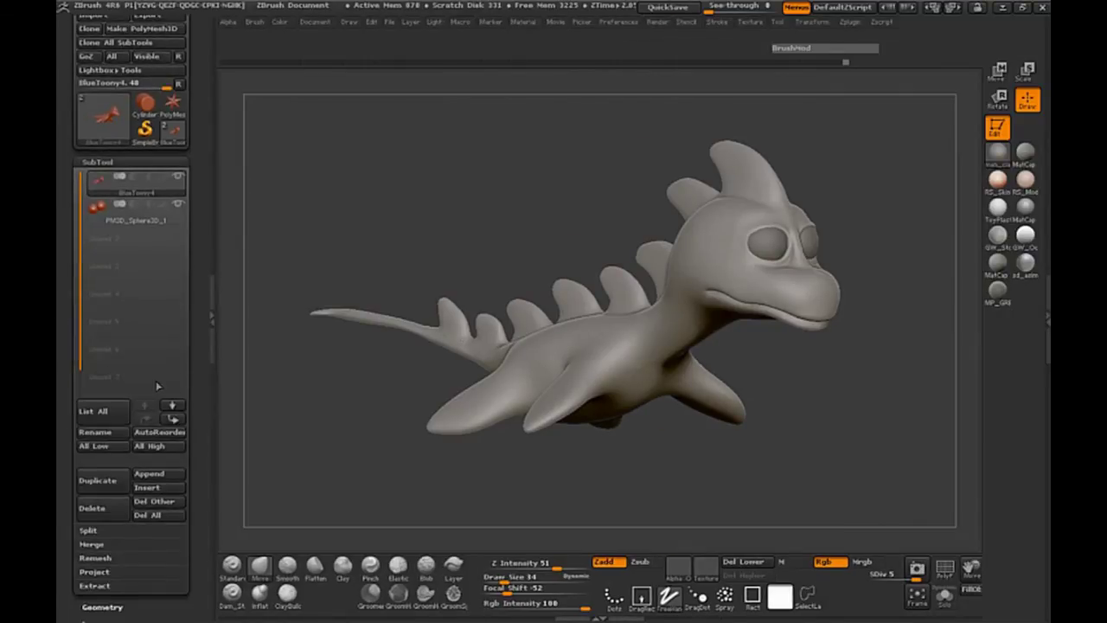
click(102, 483)
Rename the duplicated body subtool RemshedBody and hide the original BlueToony4 subtool
mouse_move(104, 210)
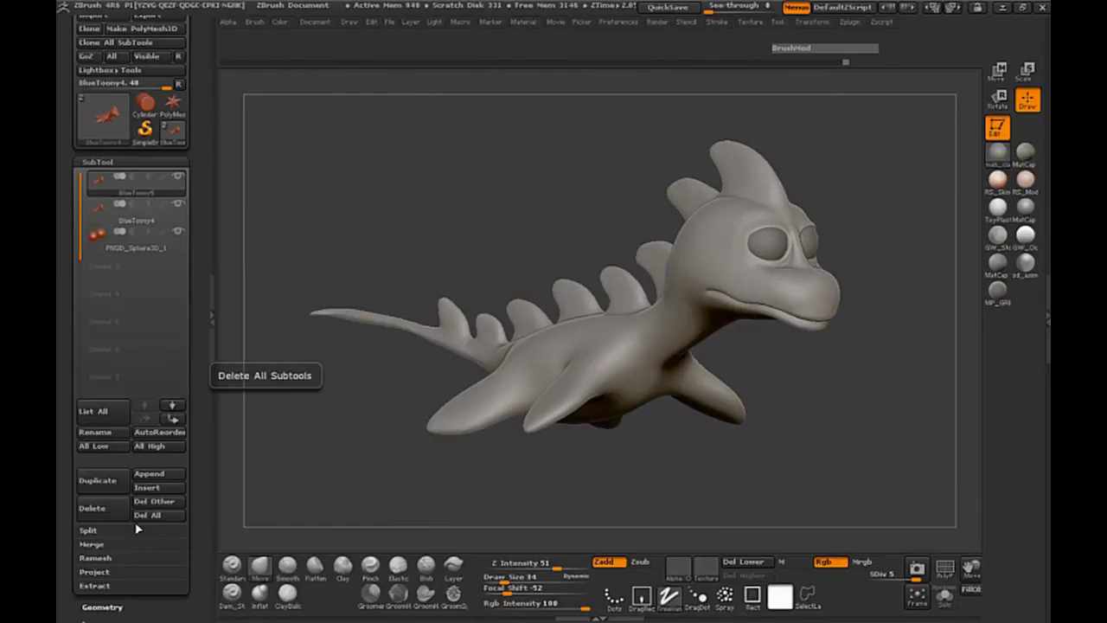
click(98, 432)
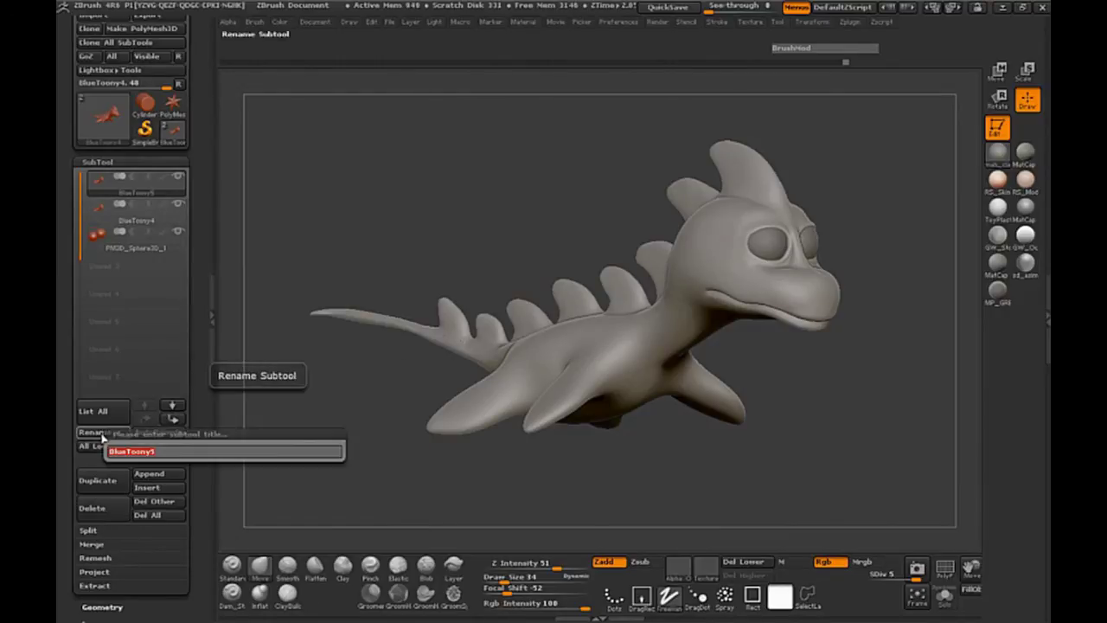
text(RemeshedBody)
key(Return)
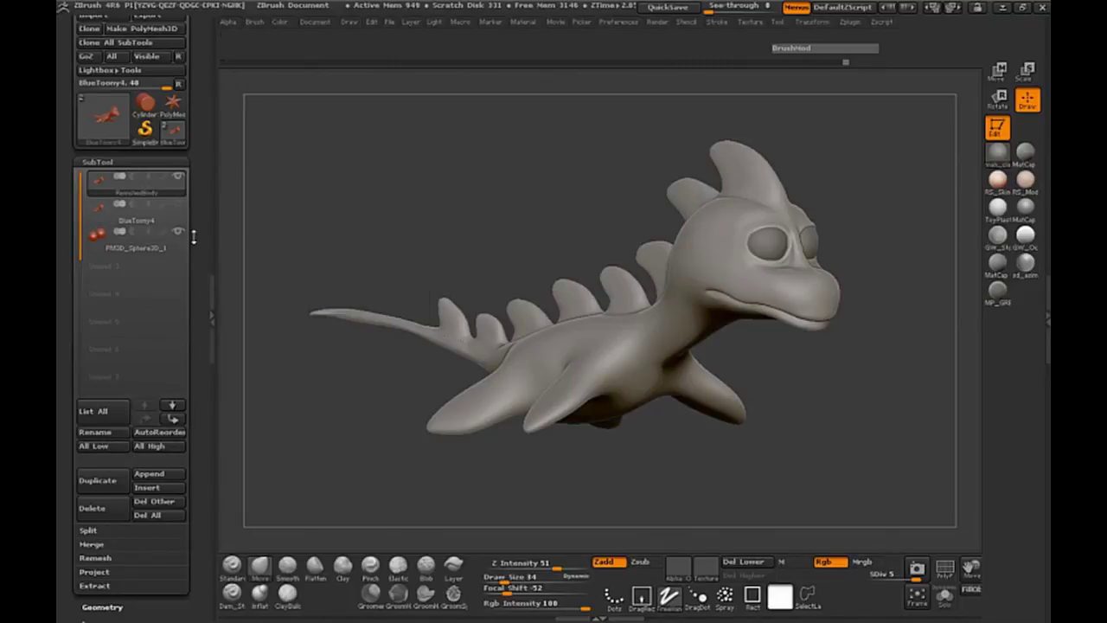
Retopologize the RemshedBody subtool with ZRemesher, keeping Adapt on, AdaptiveSize 50 and Curves Strength 50
drag(197, 299, 198, 183)
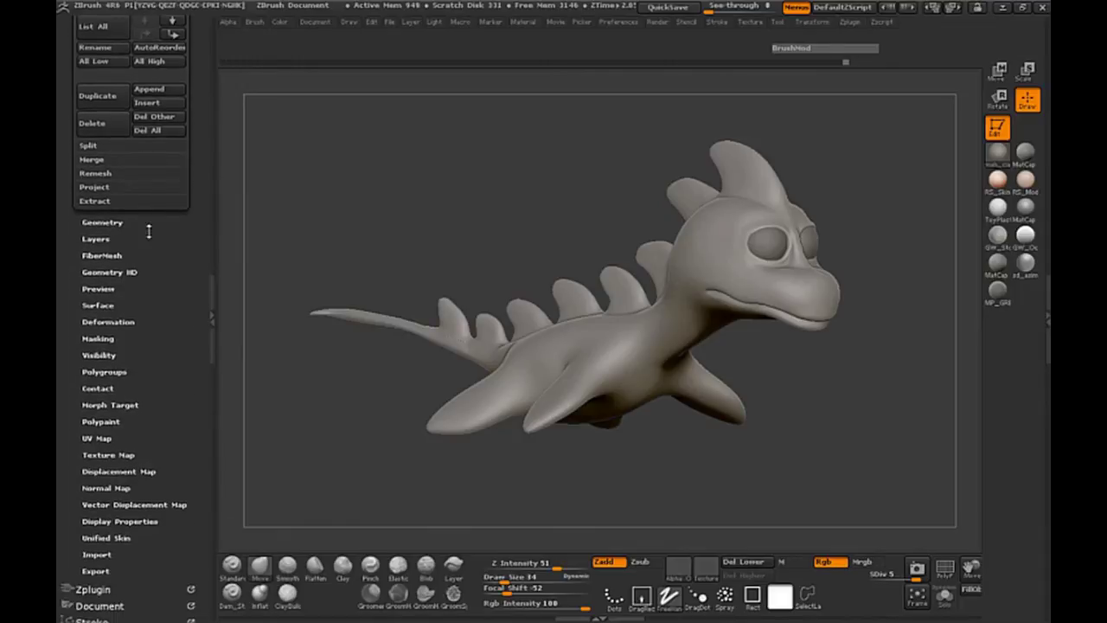
click(103, 223)
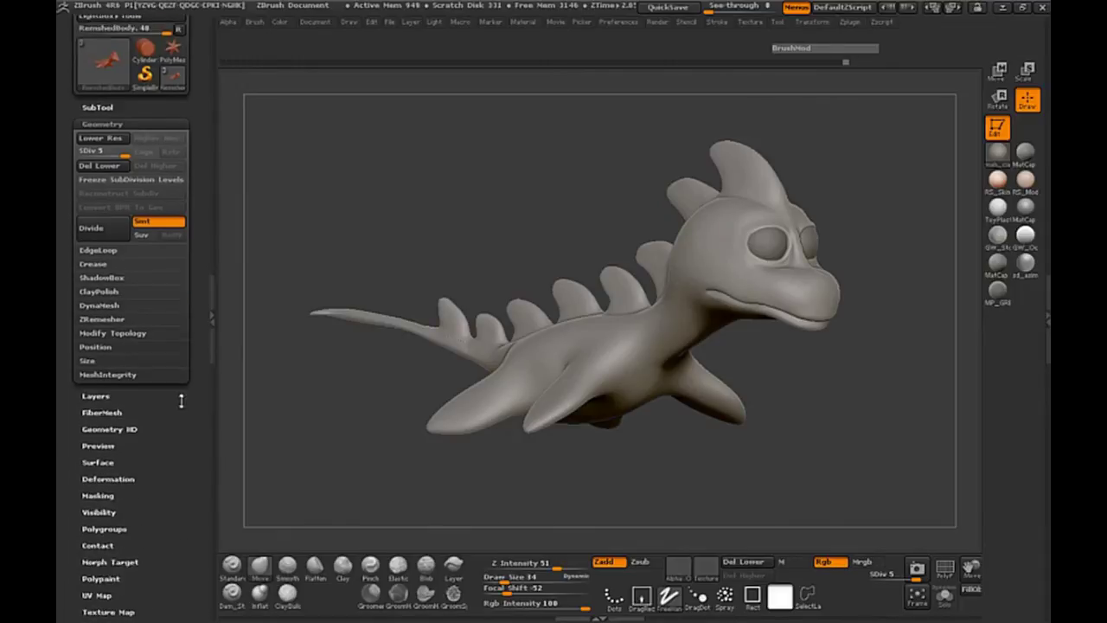
click(109, 400)
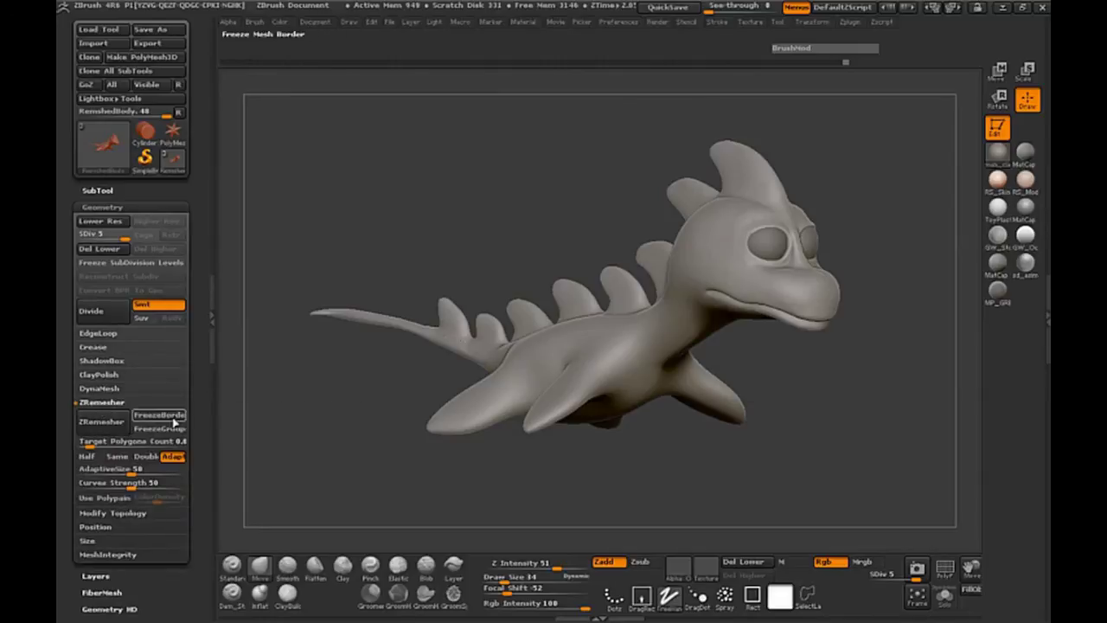
click(101, 422)
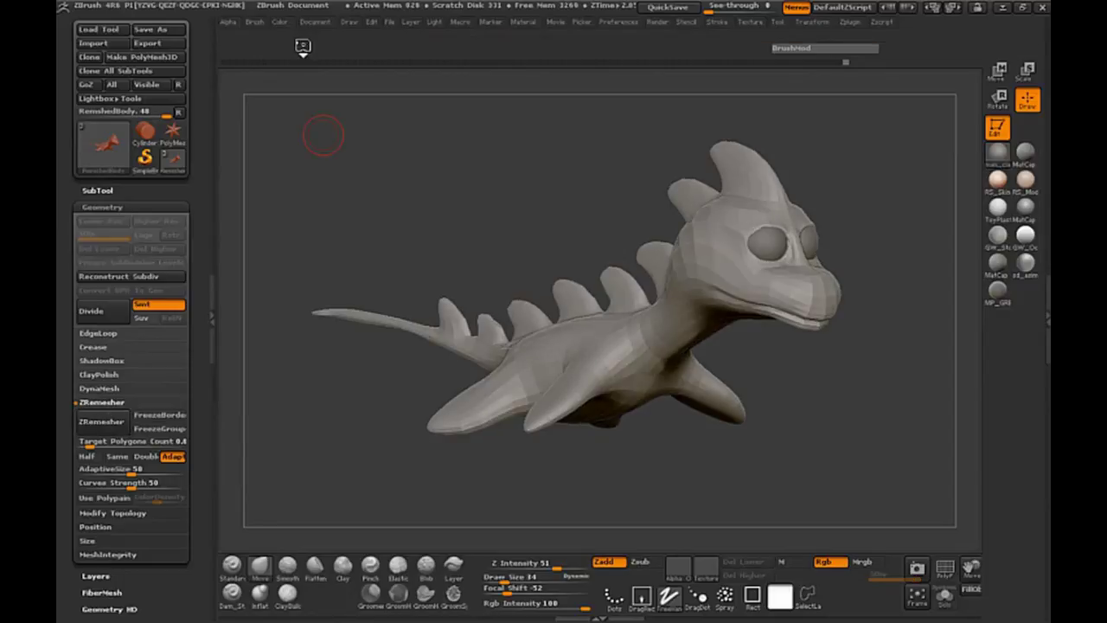
Display the polygon wireframe and examine the remeshed body's edge flow around the fins, head and flippers
drag(525, 208, 394, 247)
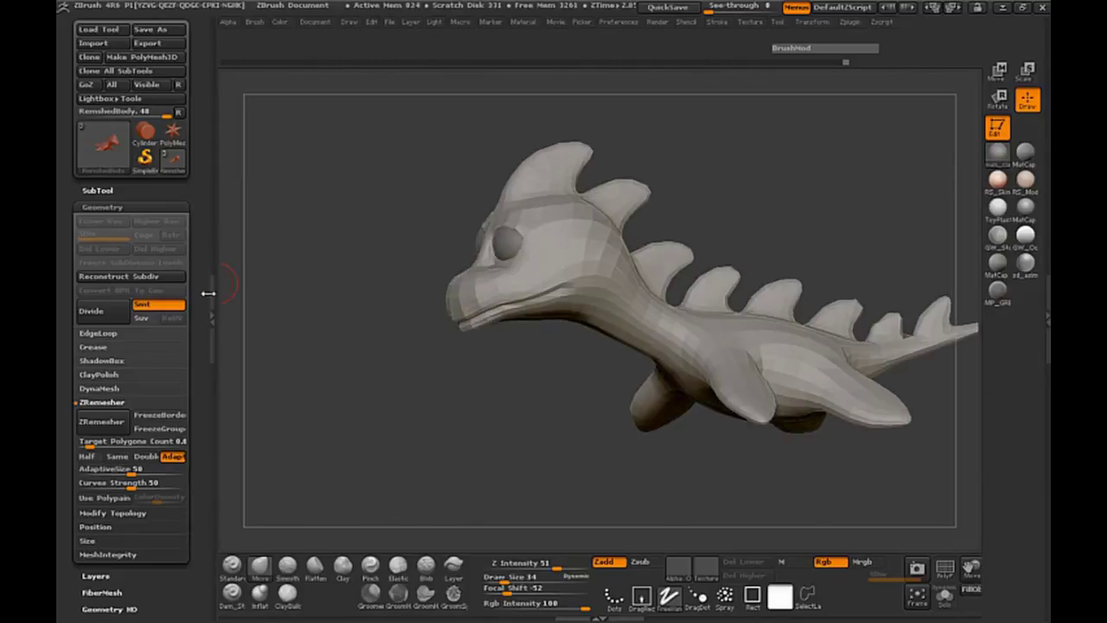
click(209, 292)
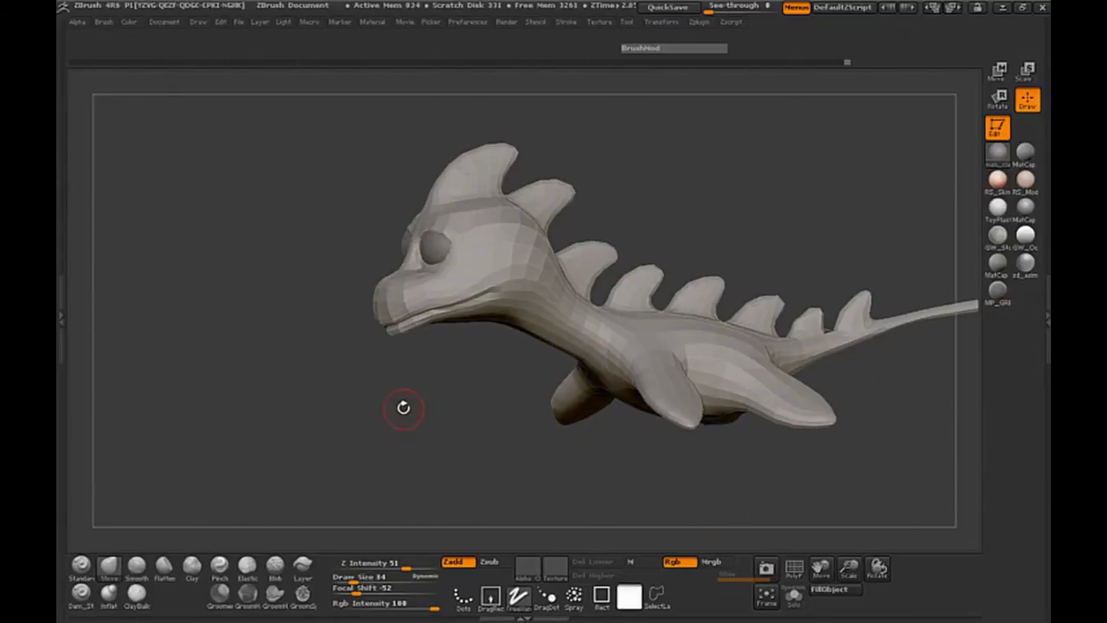
click(794, 569)
drag(456, 430, 774, 386)
drag(848, 567, 945, 566)
drag(877, 360, 746, 169)
drag(343, 164, 433, 186)
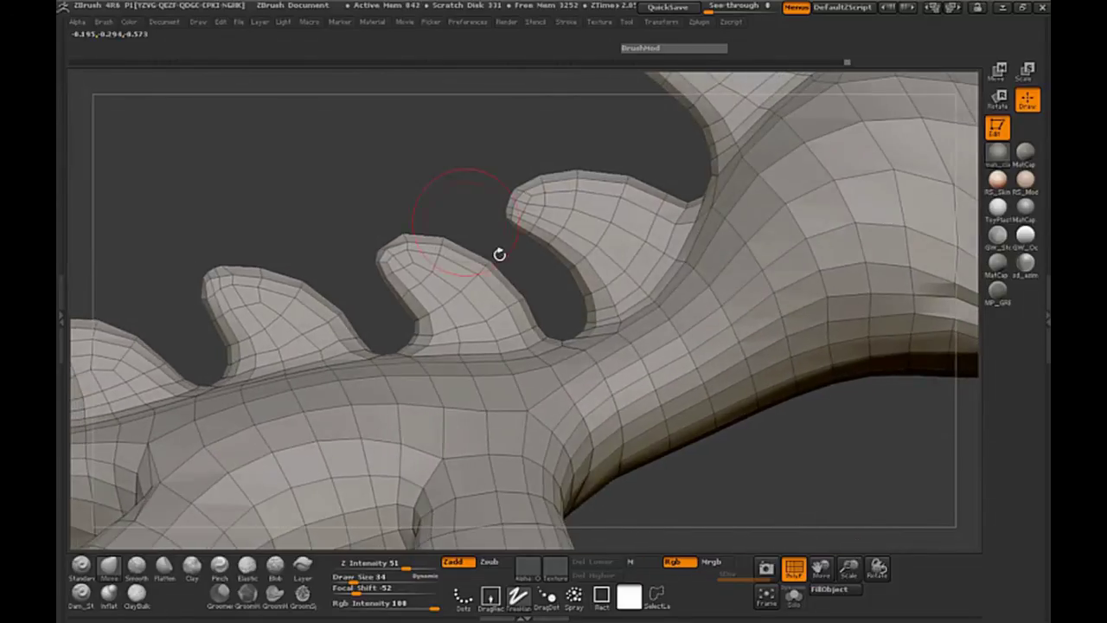
drag(849, 563, 834, 411)
drag(254, 380, 684, 271)
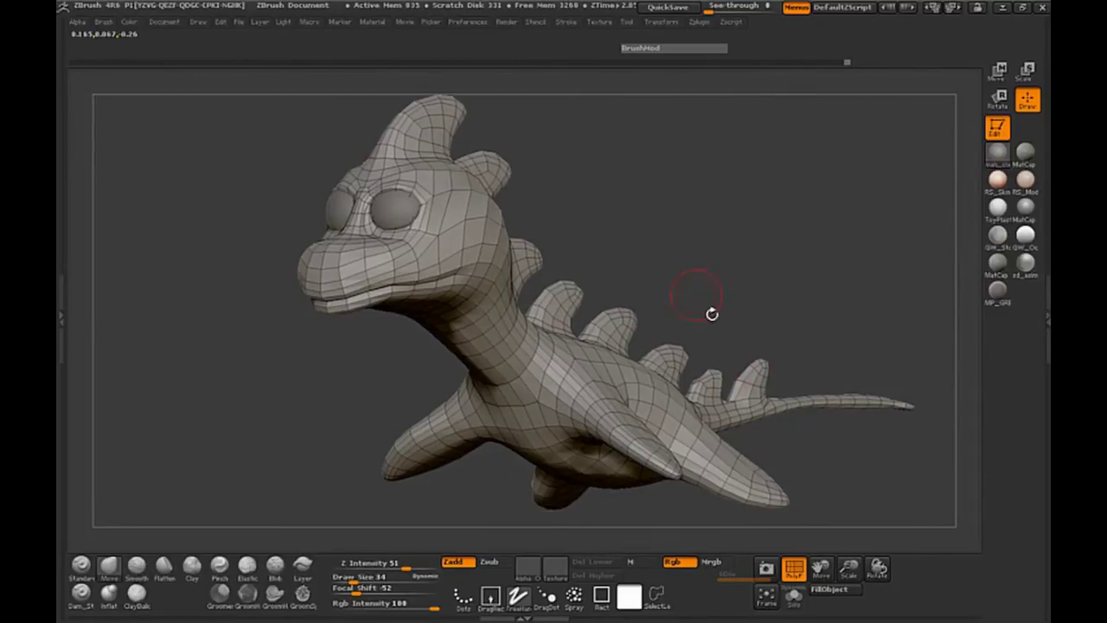
drag(851, 563, 847, 569)
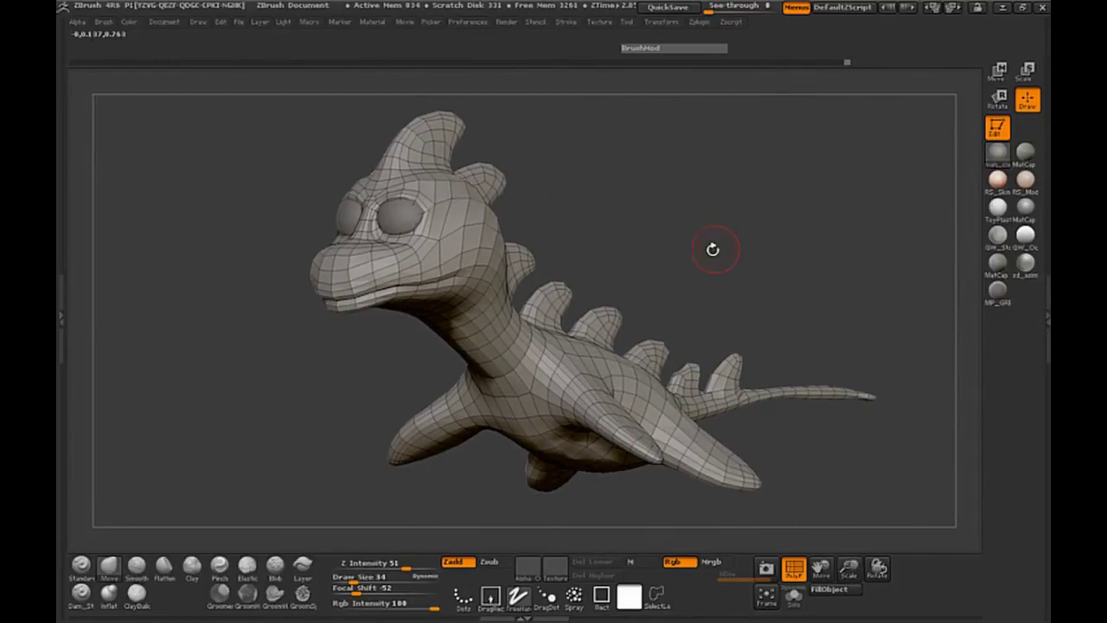
drag(652, 247, 597, 221)
Export the remeshed body as an OBJ file named RemshedBody in the ztool folder
click(629, 24)
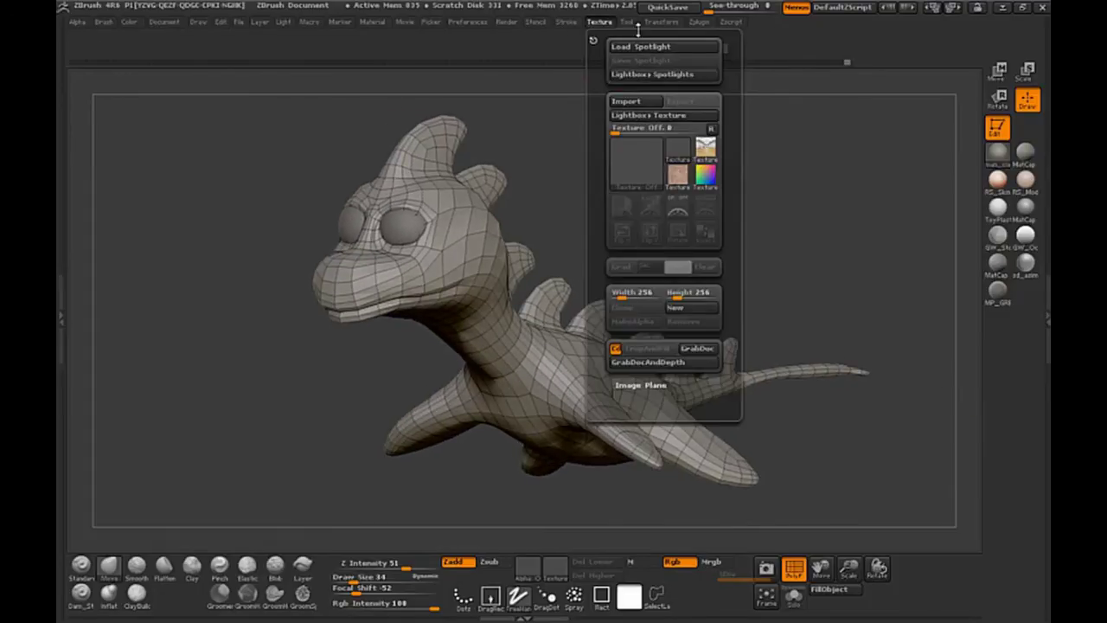
click(711, 61)
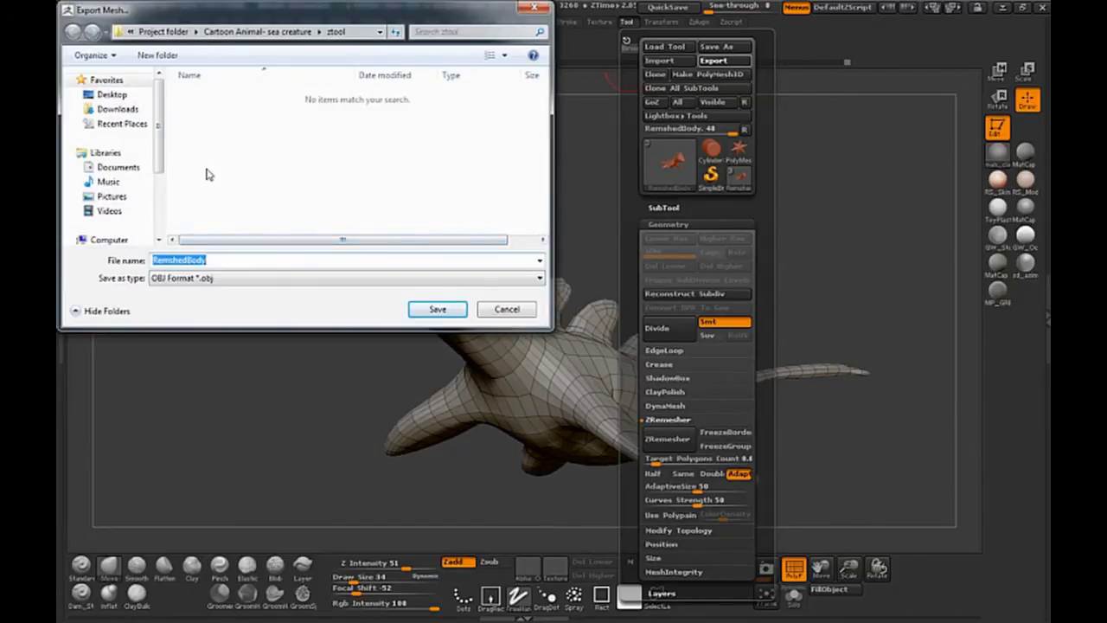
click(438, 310)
drag(276, 354, 243, 337)
drag(261, 382, 364, 222)
drag(655, 395, 647, 393)
drag(724, 377, 295, 388)
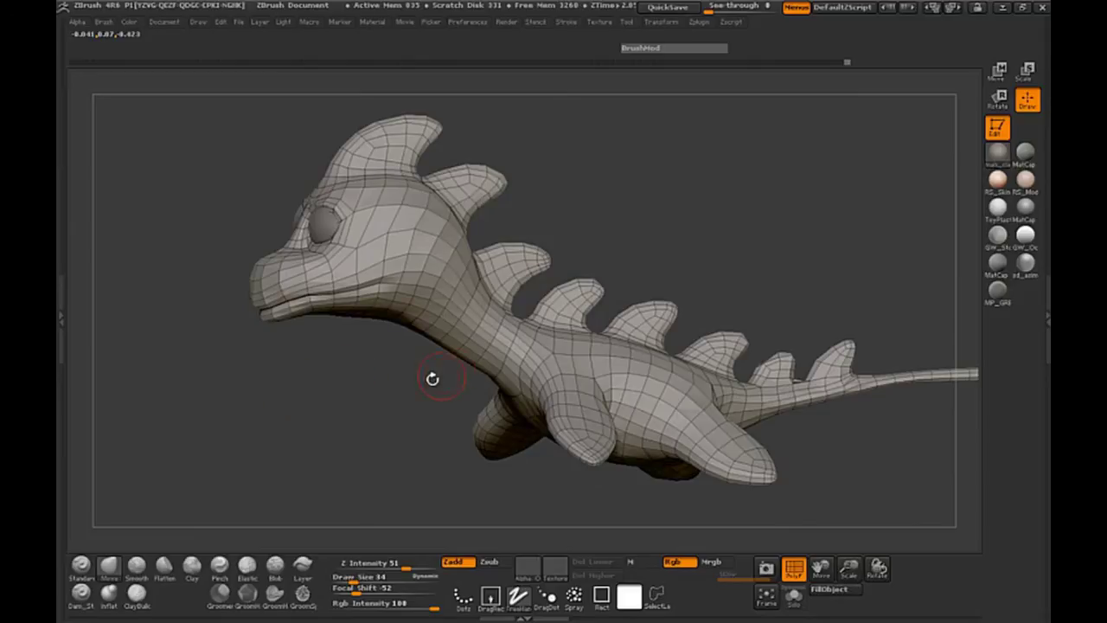